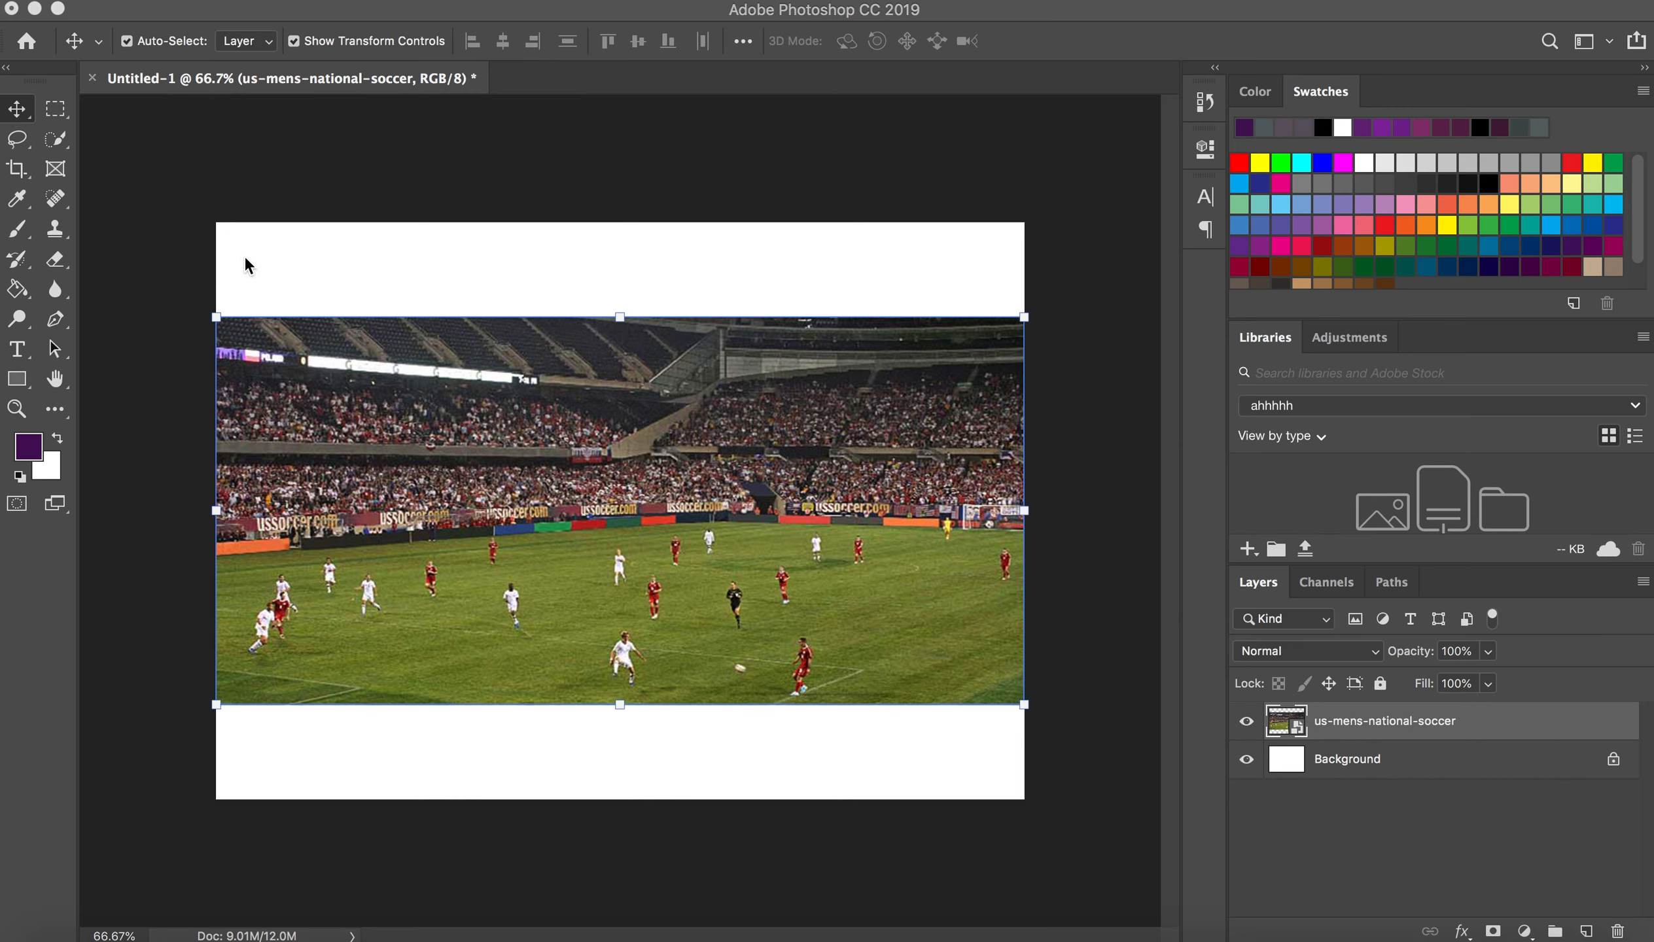
- Move the us-mens-national-soccer photo slightly upward on the white canvas
left_click(355, 428)
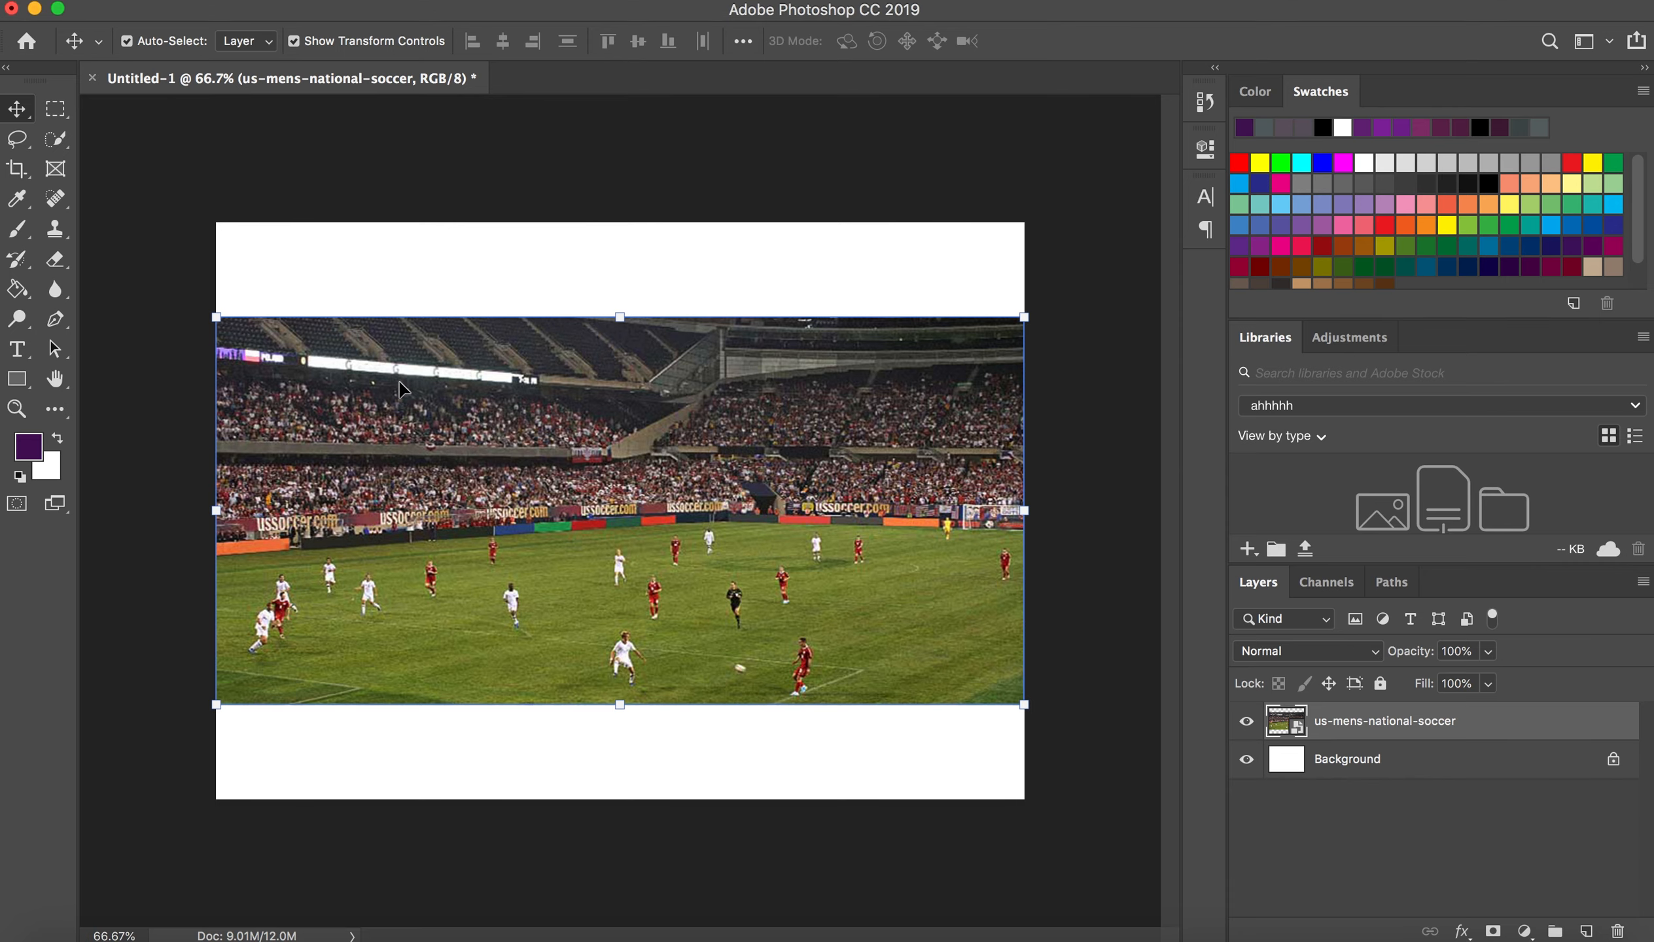
mouse_move(421, 492)
left_mouse_down()
mouse_move(470, 445)
mouse_move(420, 500)
mouse_move(402, 487)
left_mouse_up()
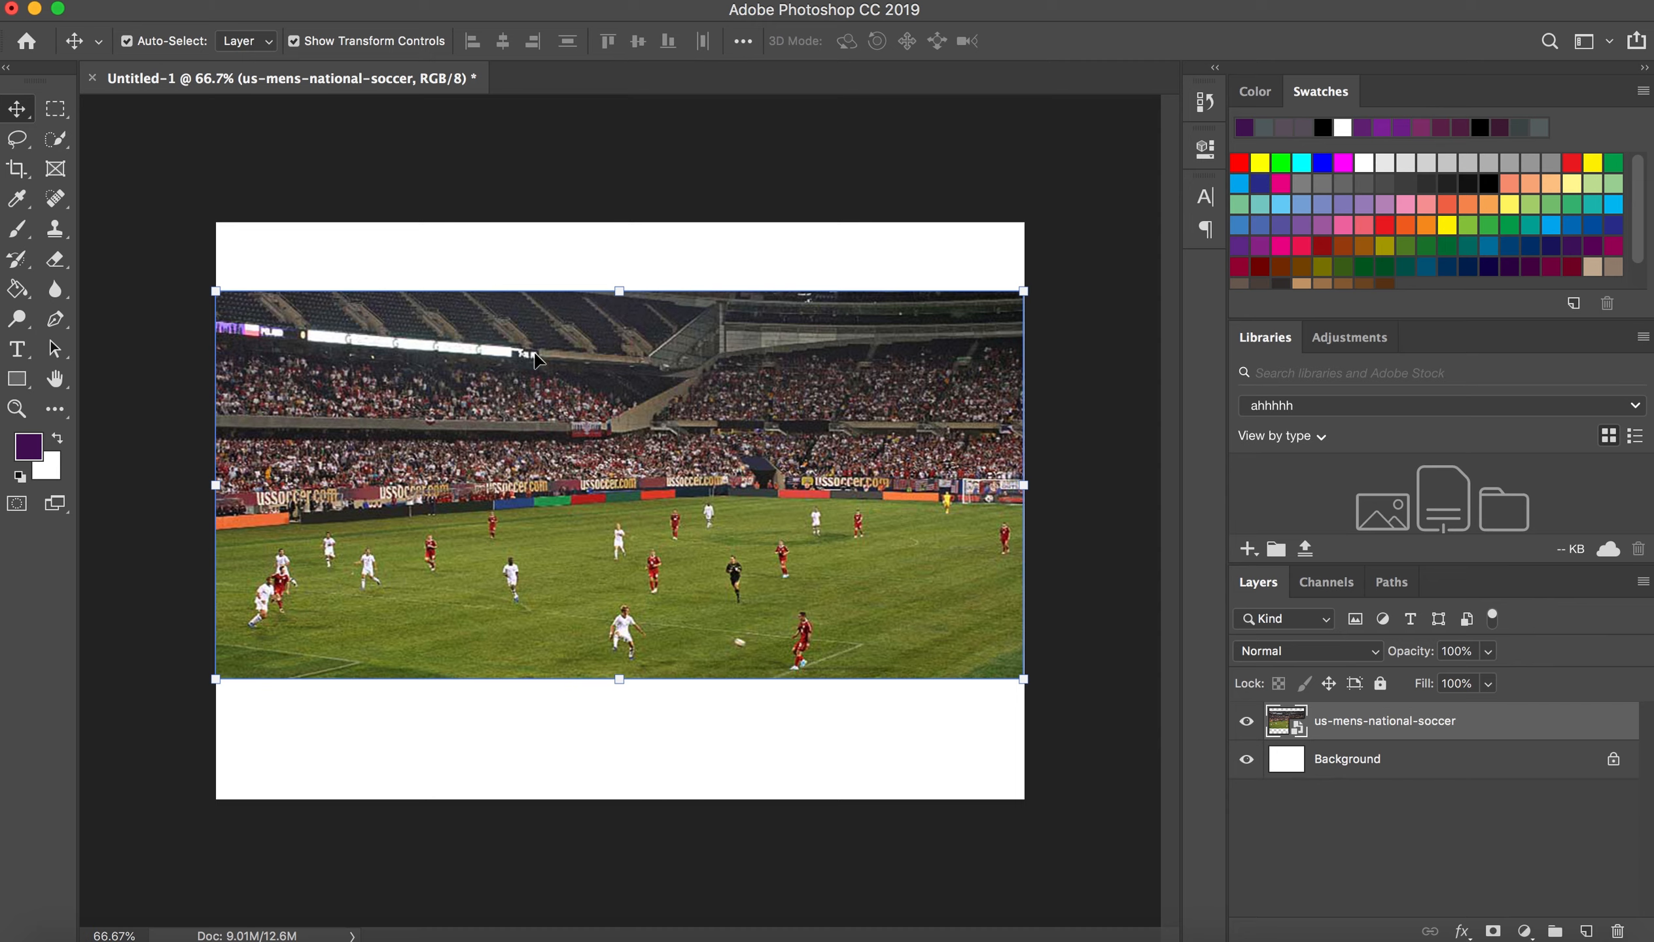
- Pan around the enlarged photo with the Hand tool to examine the pitch, the crowd and the upper stands
left_click(57, 386)
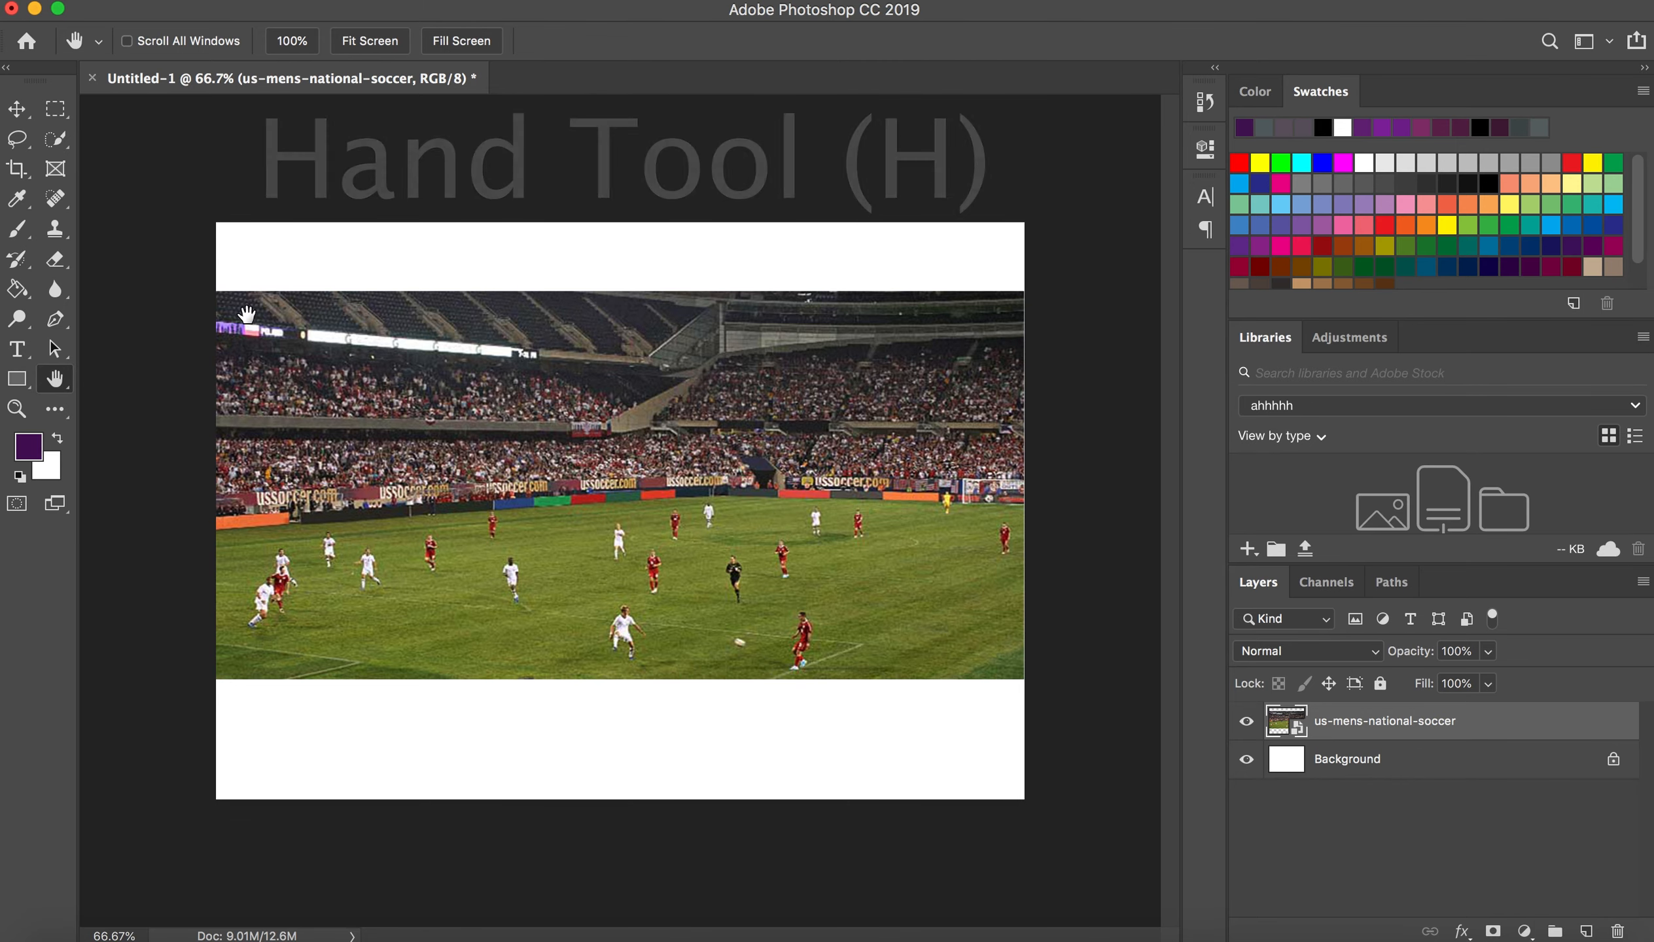
left_click(17, 110)
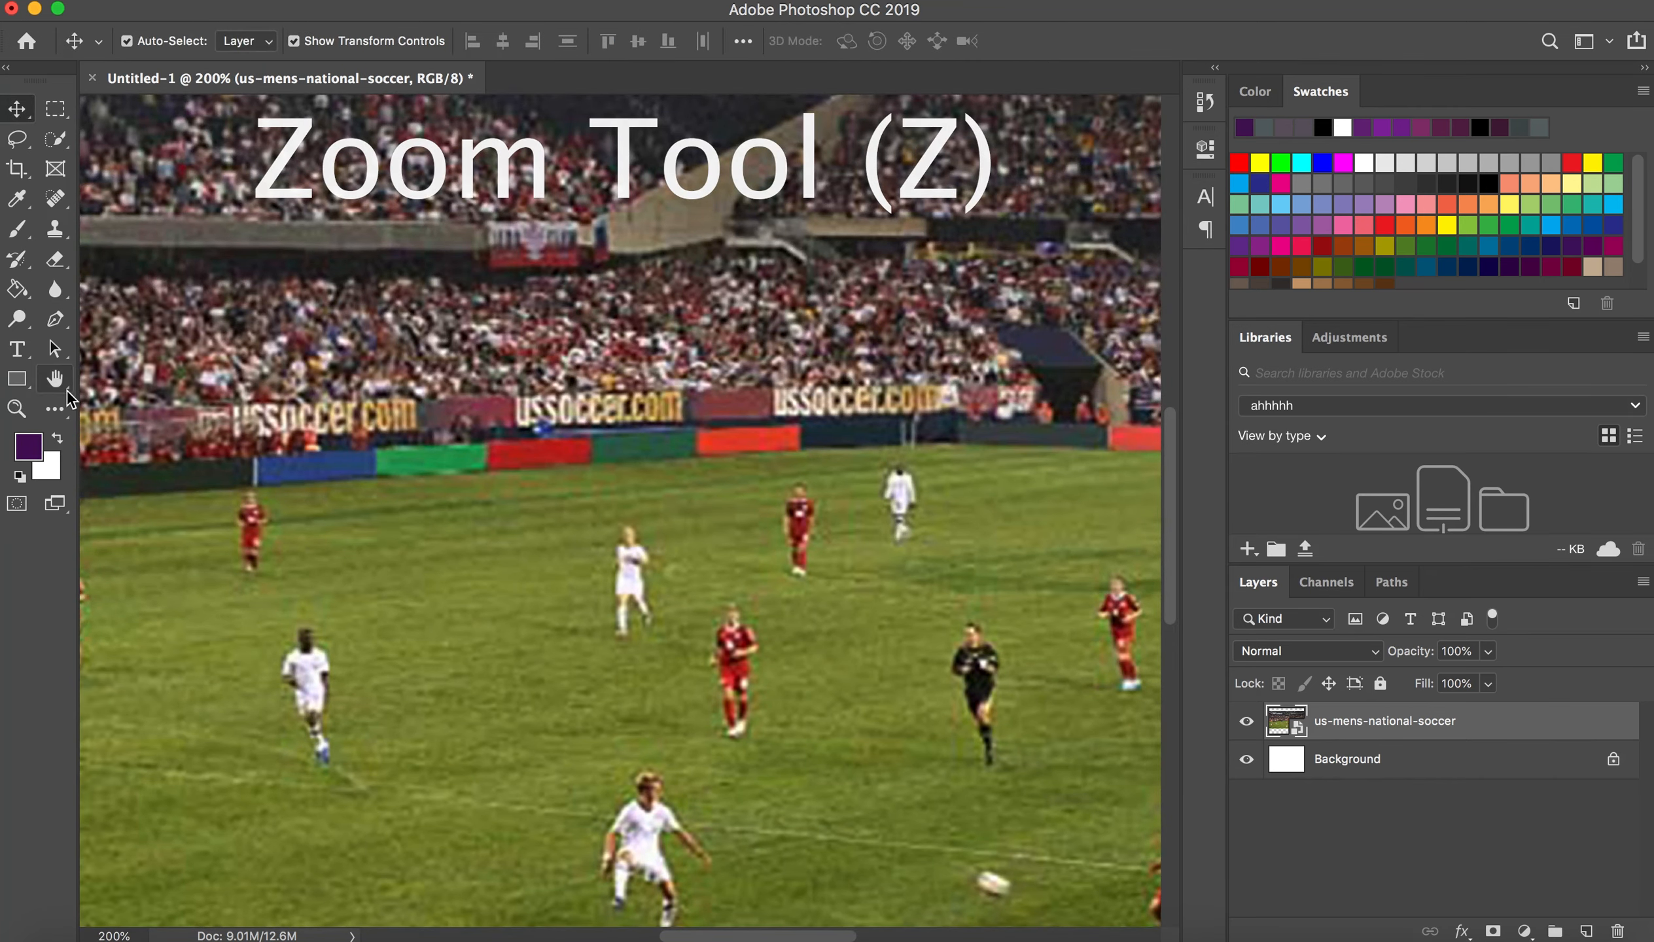
left_click(54, 379)
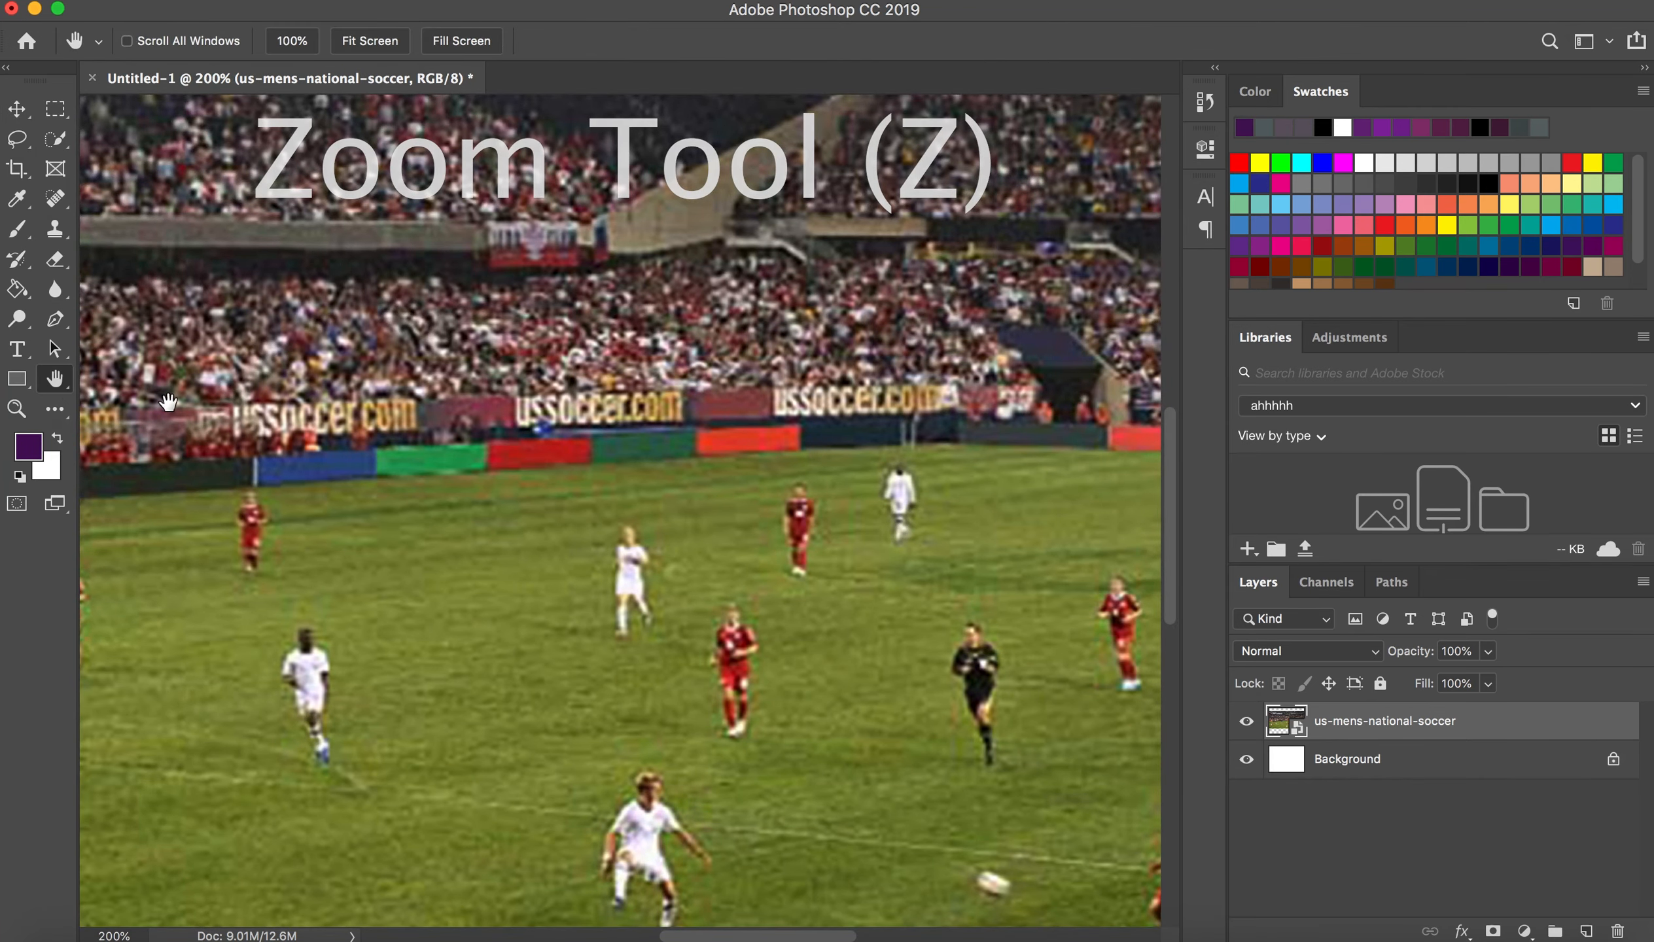
left_click_drag(693, 597, 628, 465)
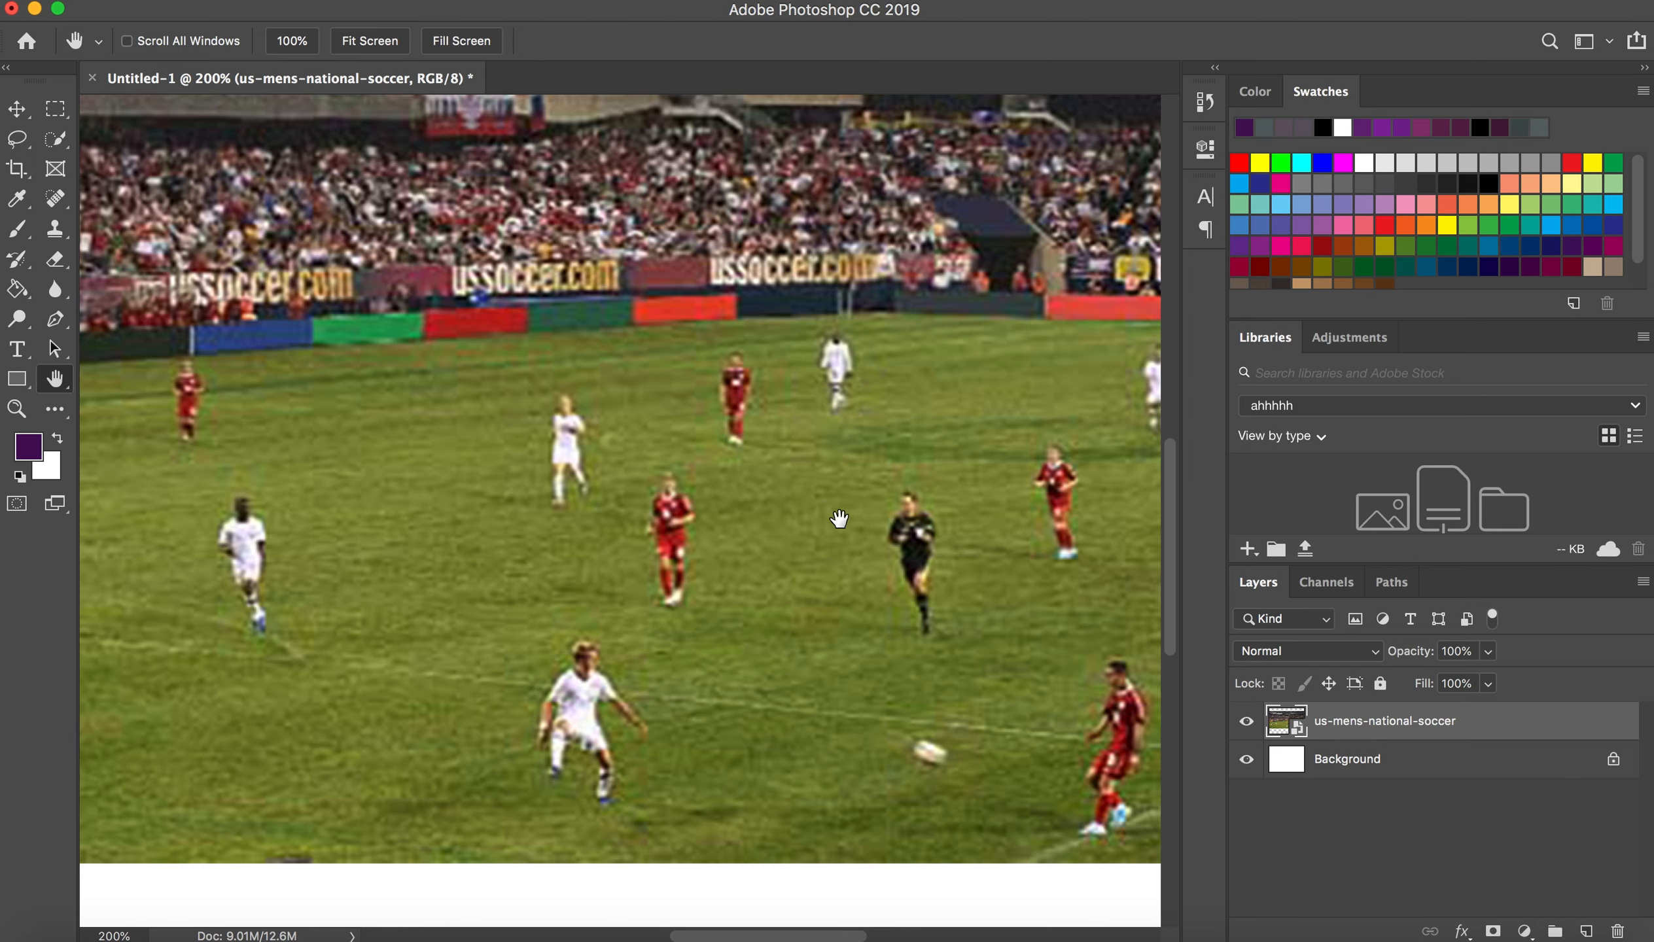
scroll(854, 460, "up", 10)
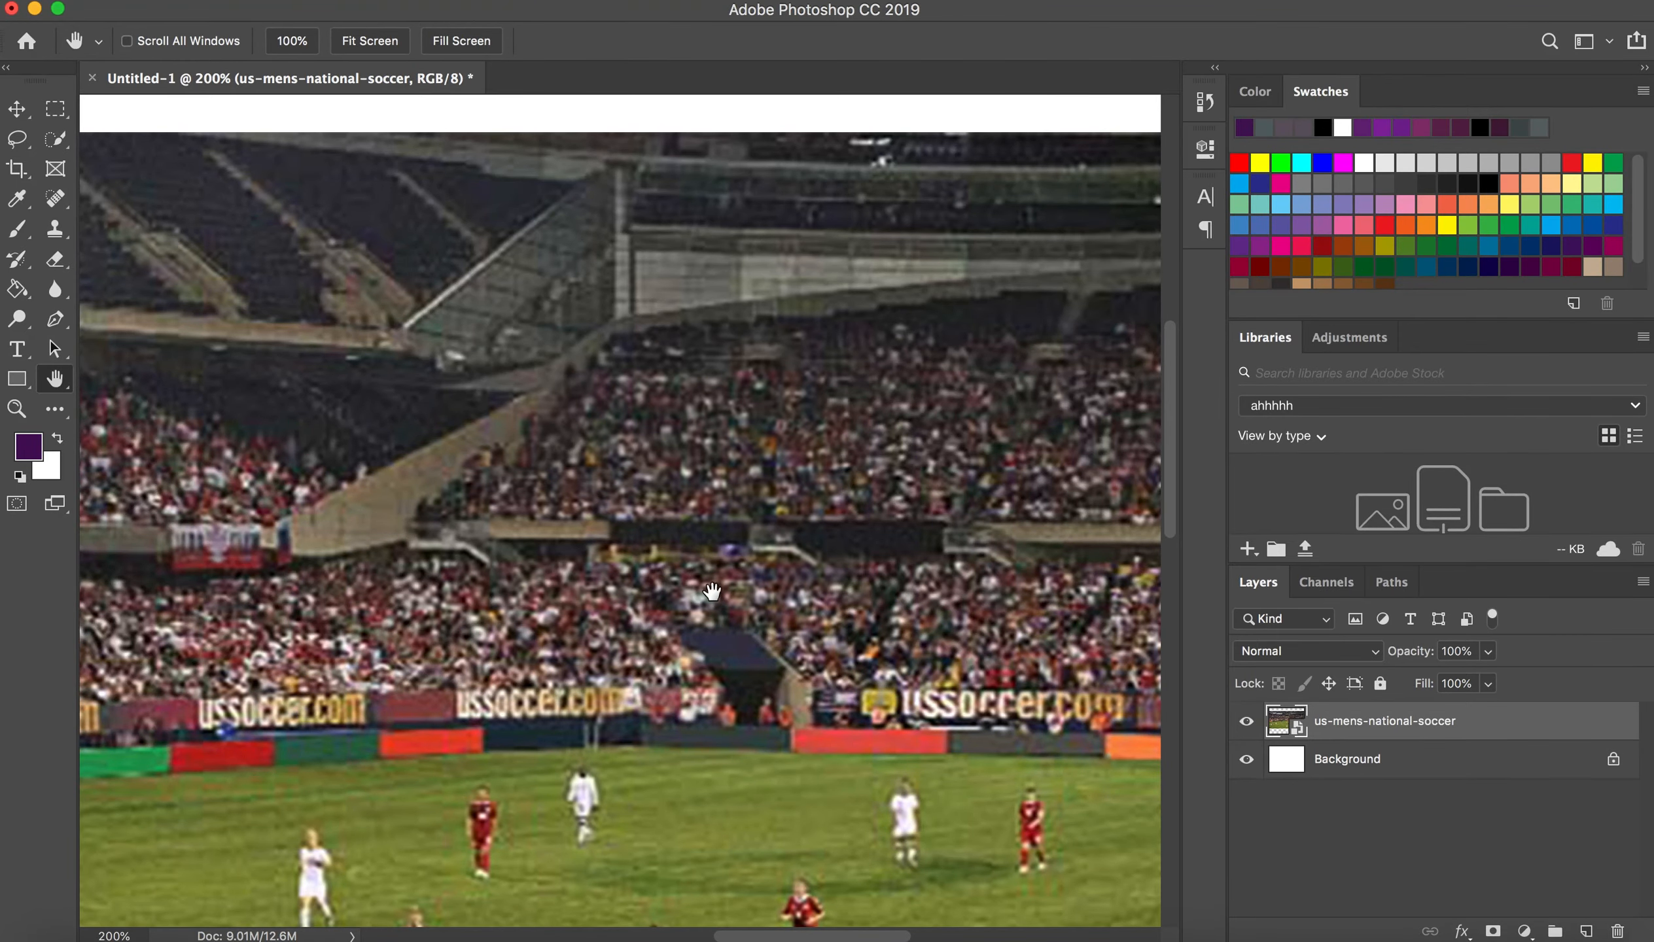
left_click_drag(834, 532, 966, 474)
- Shift the soccer photo a little further up and to the left on the canvas with the Move tool
left_click(18, 110)
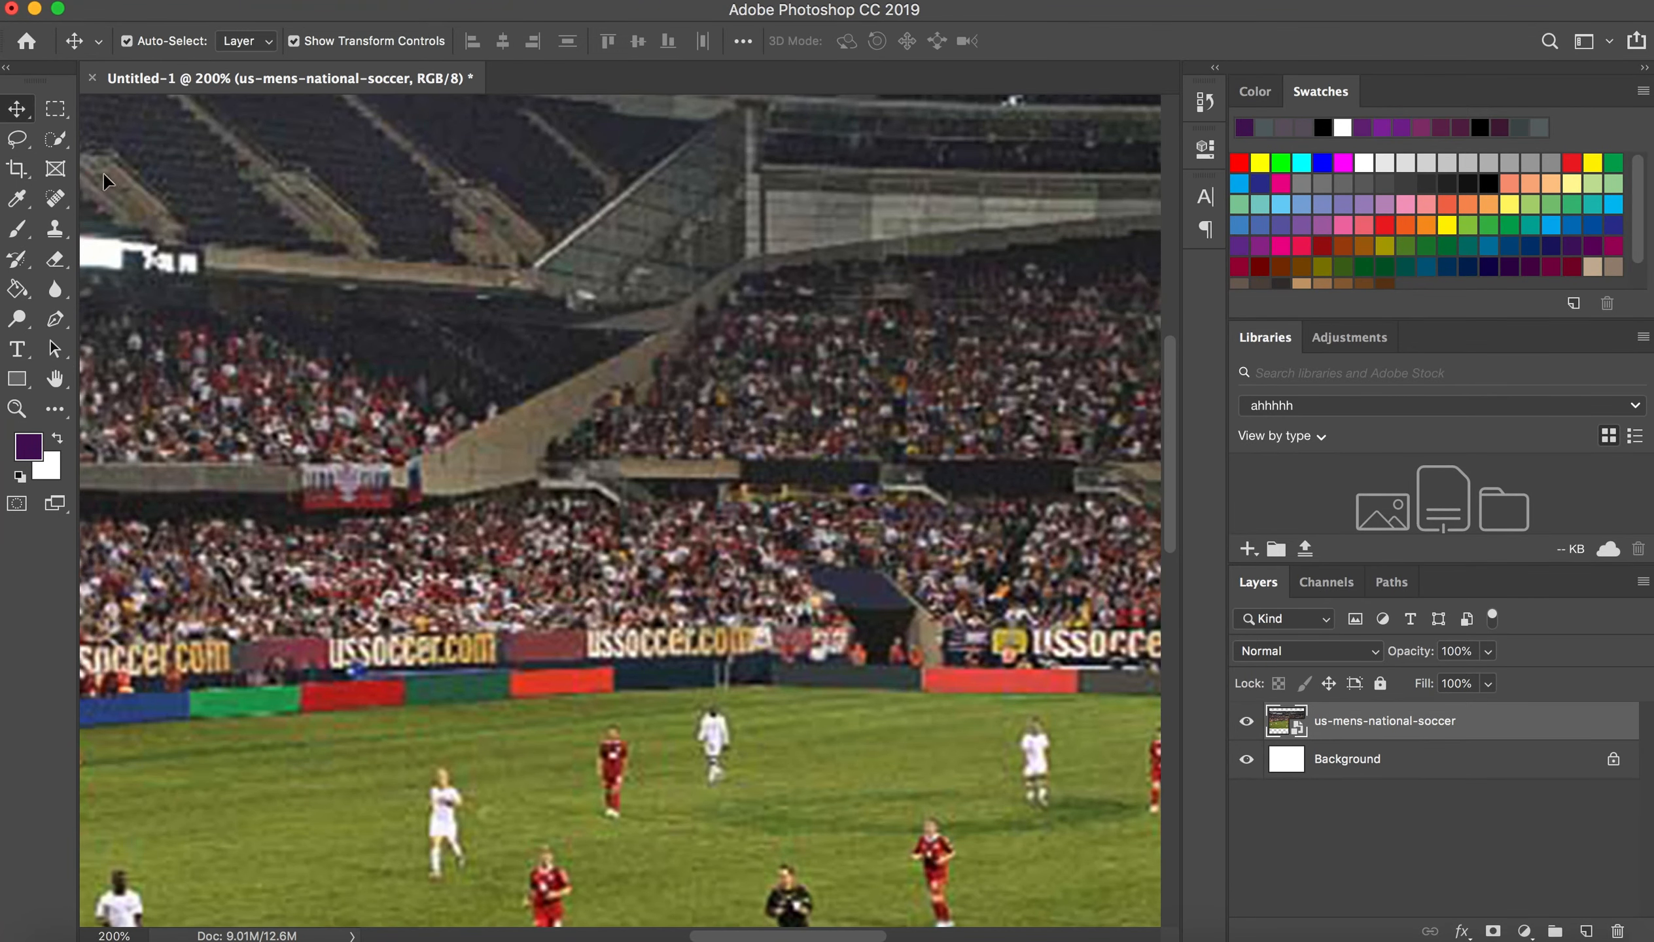
left_click_drag(521, 558, 623, 447)
key("z")
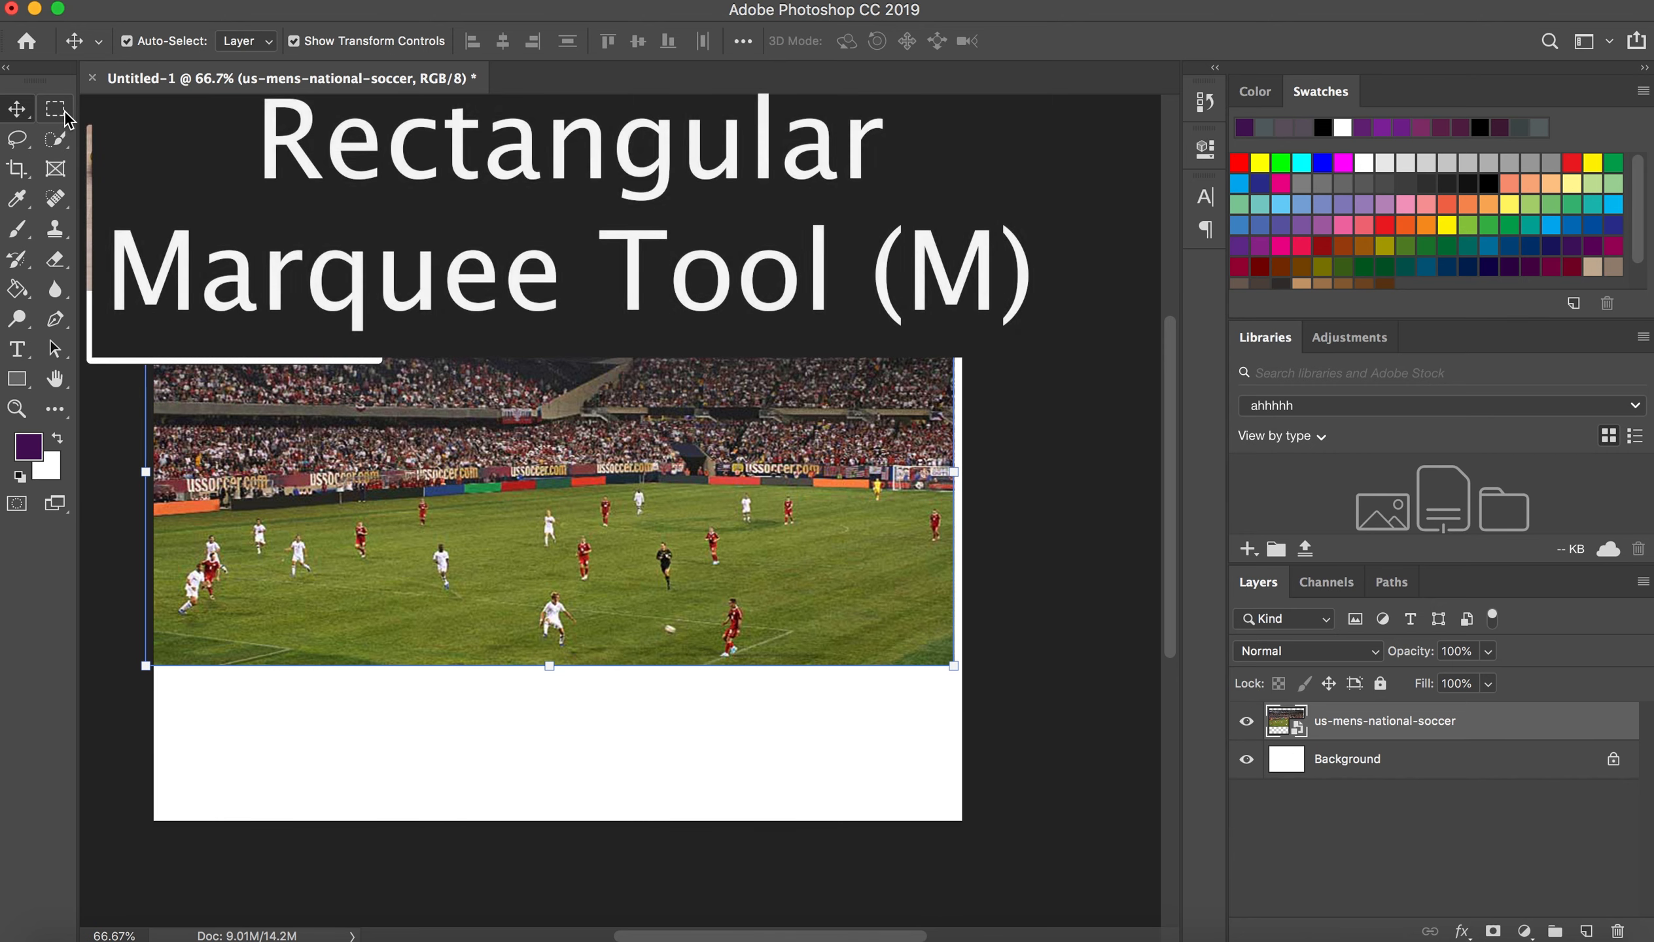
- Mask the photo layer with a rectangular marquee selection around the referee and the players near the pitch's lower centre
left_click(55, 108)
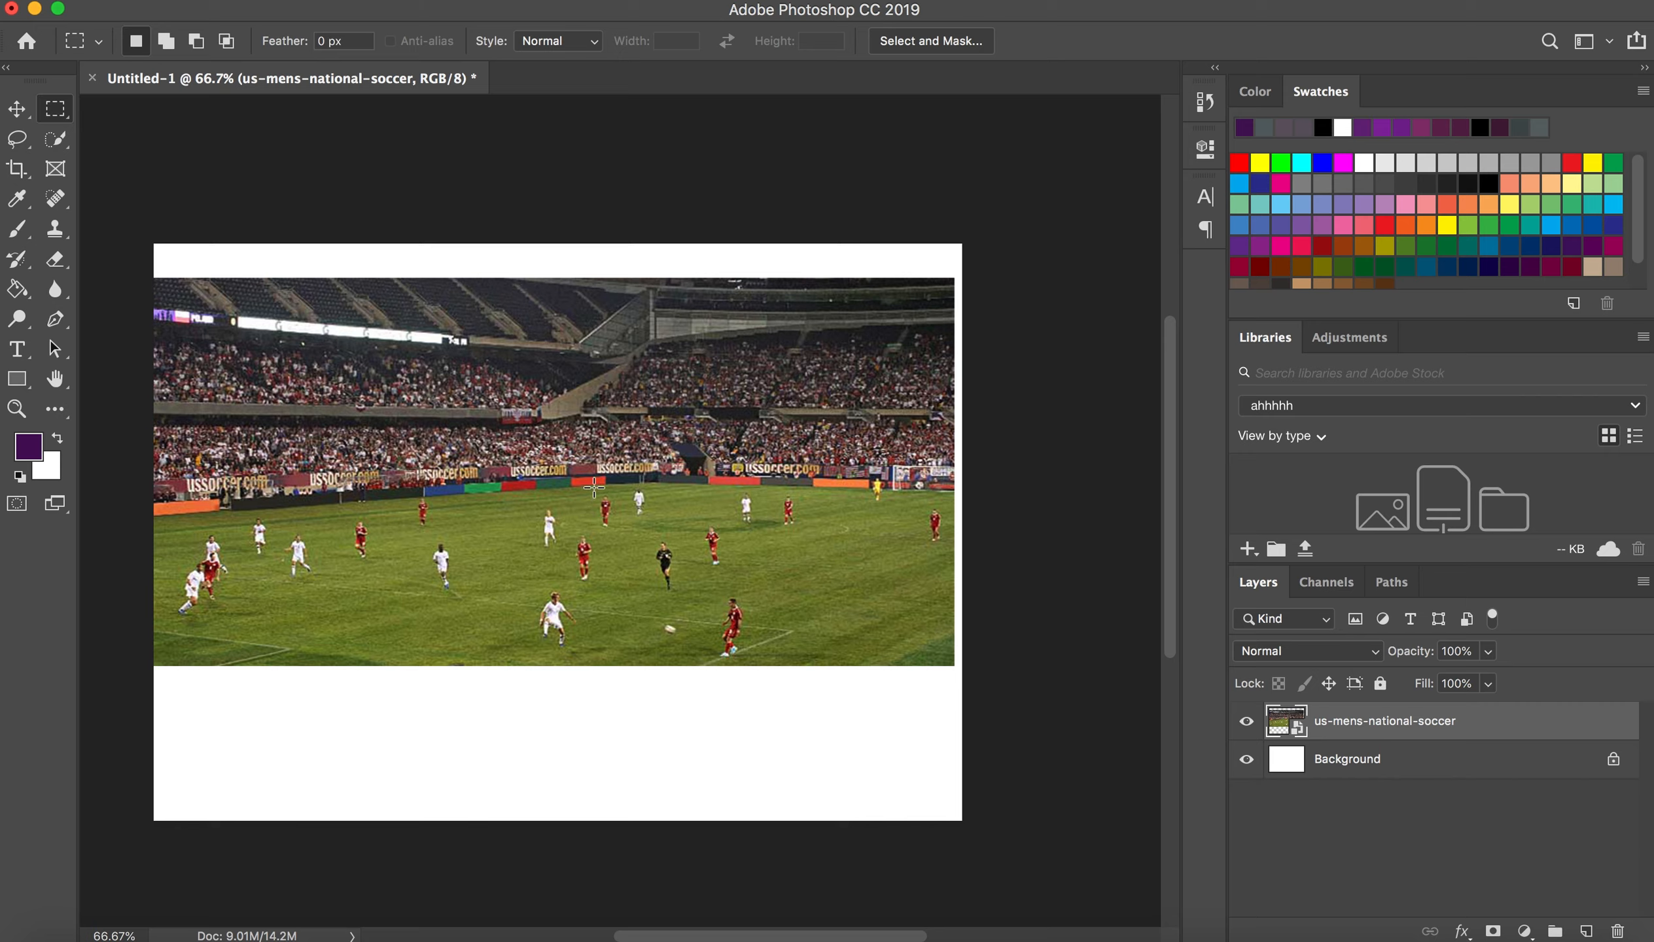
left_click_drag(539, 541, 704, 668)
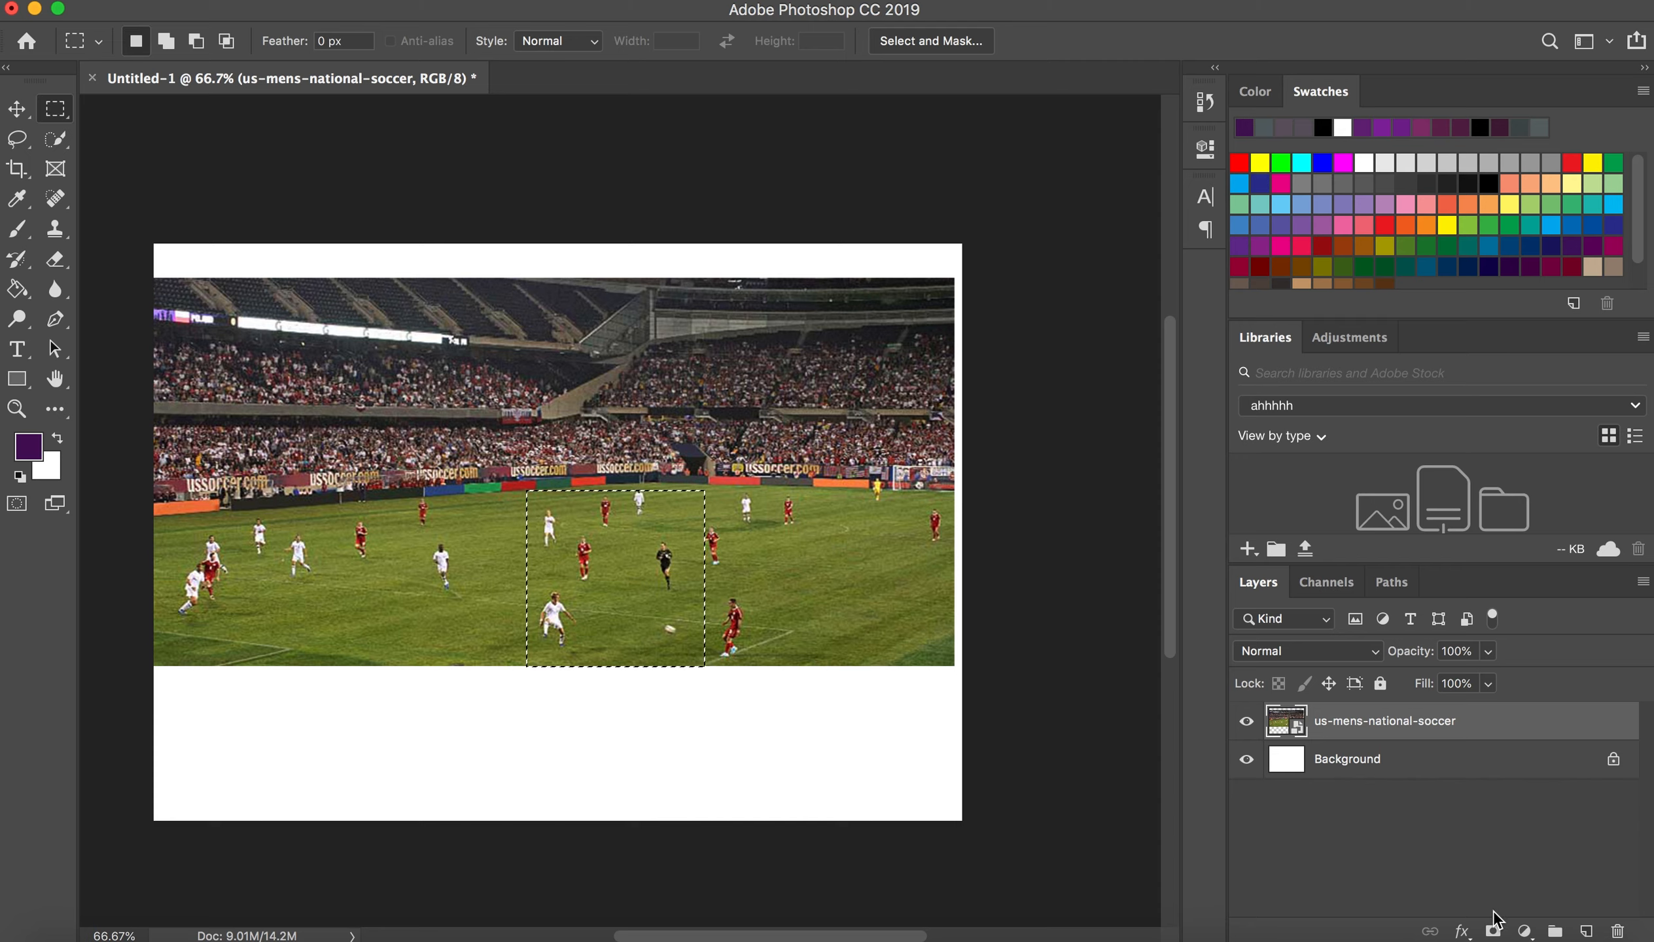
left_click(1494, 931)
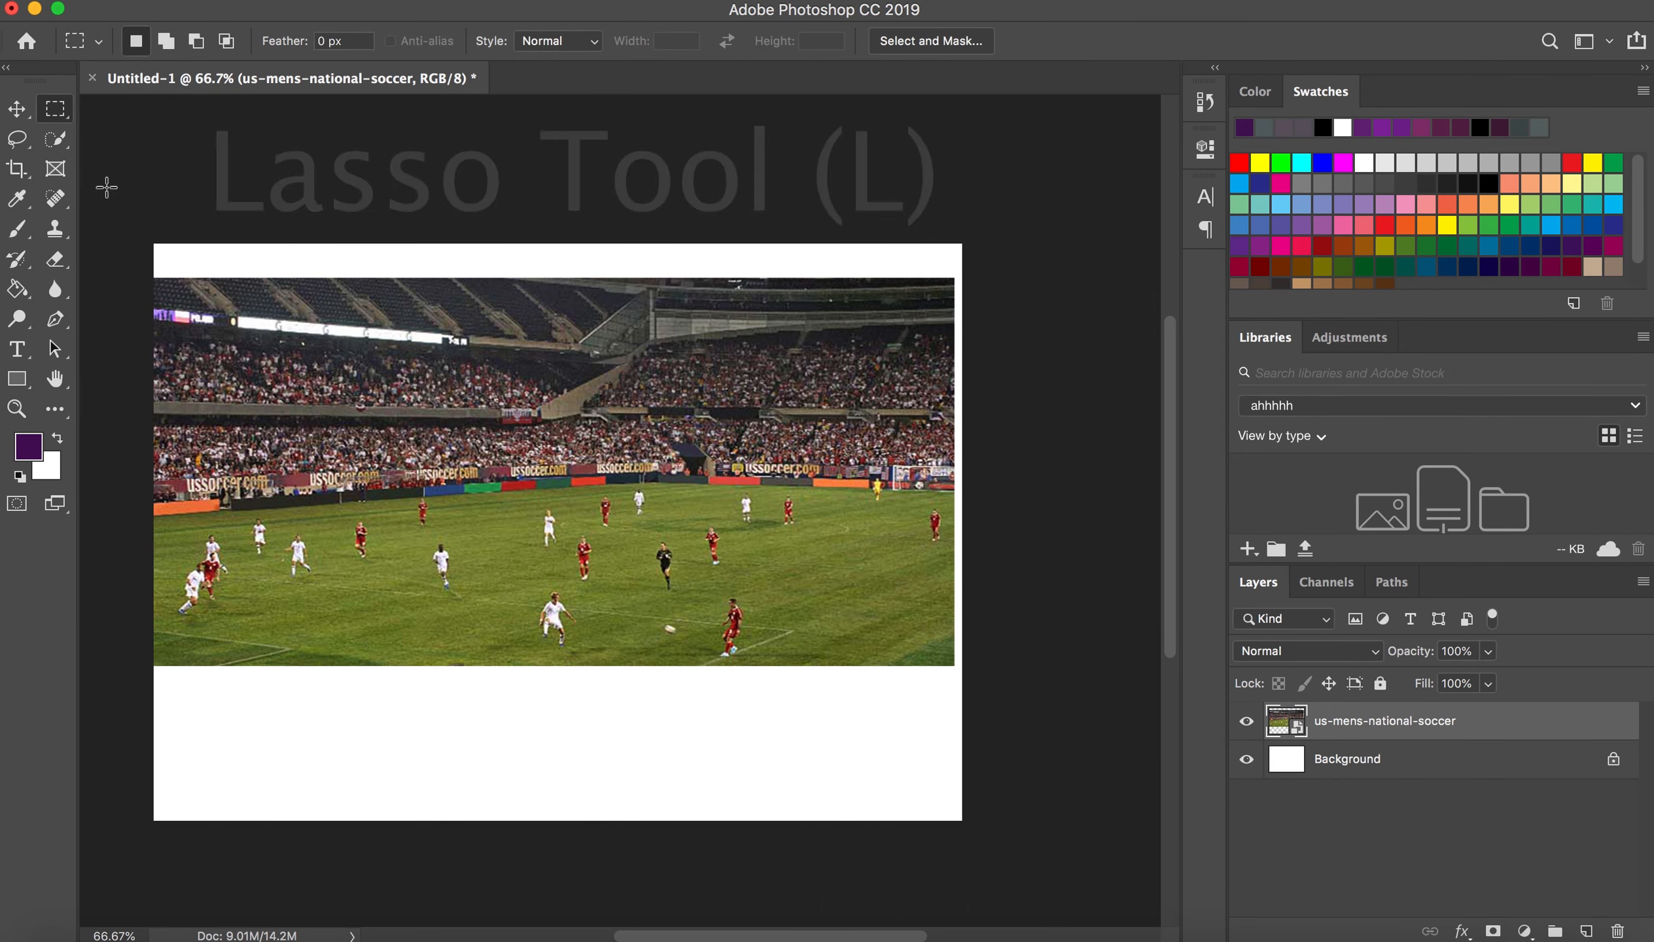
- Hide a lassoed area around the ball and its two nearest players with an inverse-selection layer mask, and undo the mask
left_click(17, 140)
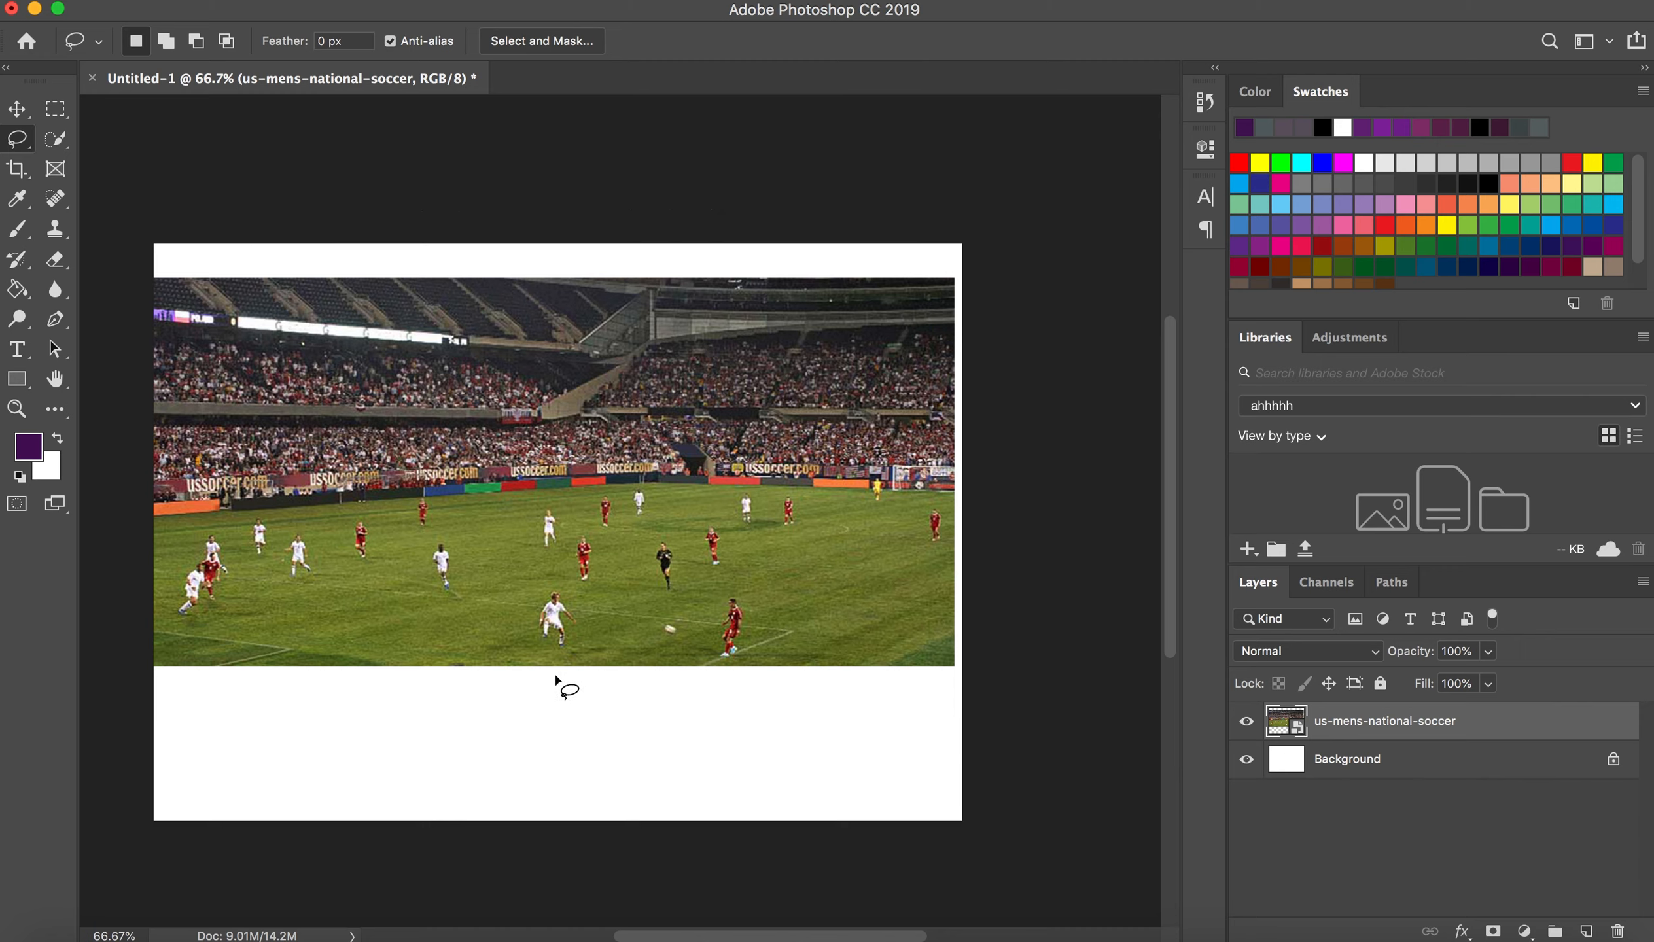
mouse_move(559, 676)
left_mouse_down()
mouse_move(524, 654)
mouse_move(569, 580)
mouse_move(731, 593)
mouse_move(680, 672)
mouse_move(547, 669)
left_mouse_up()
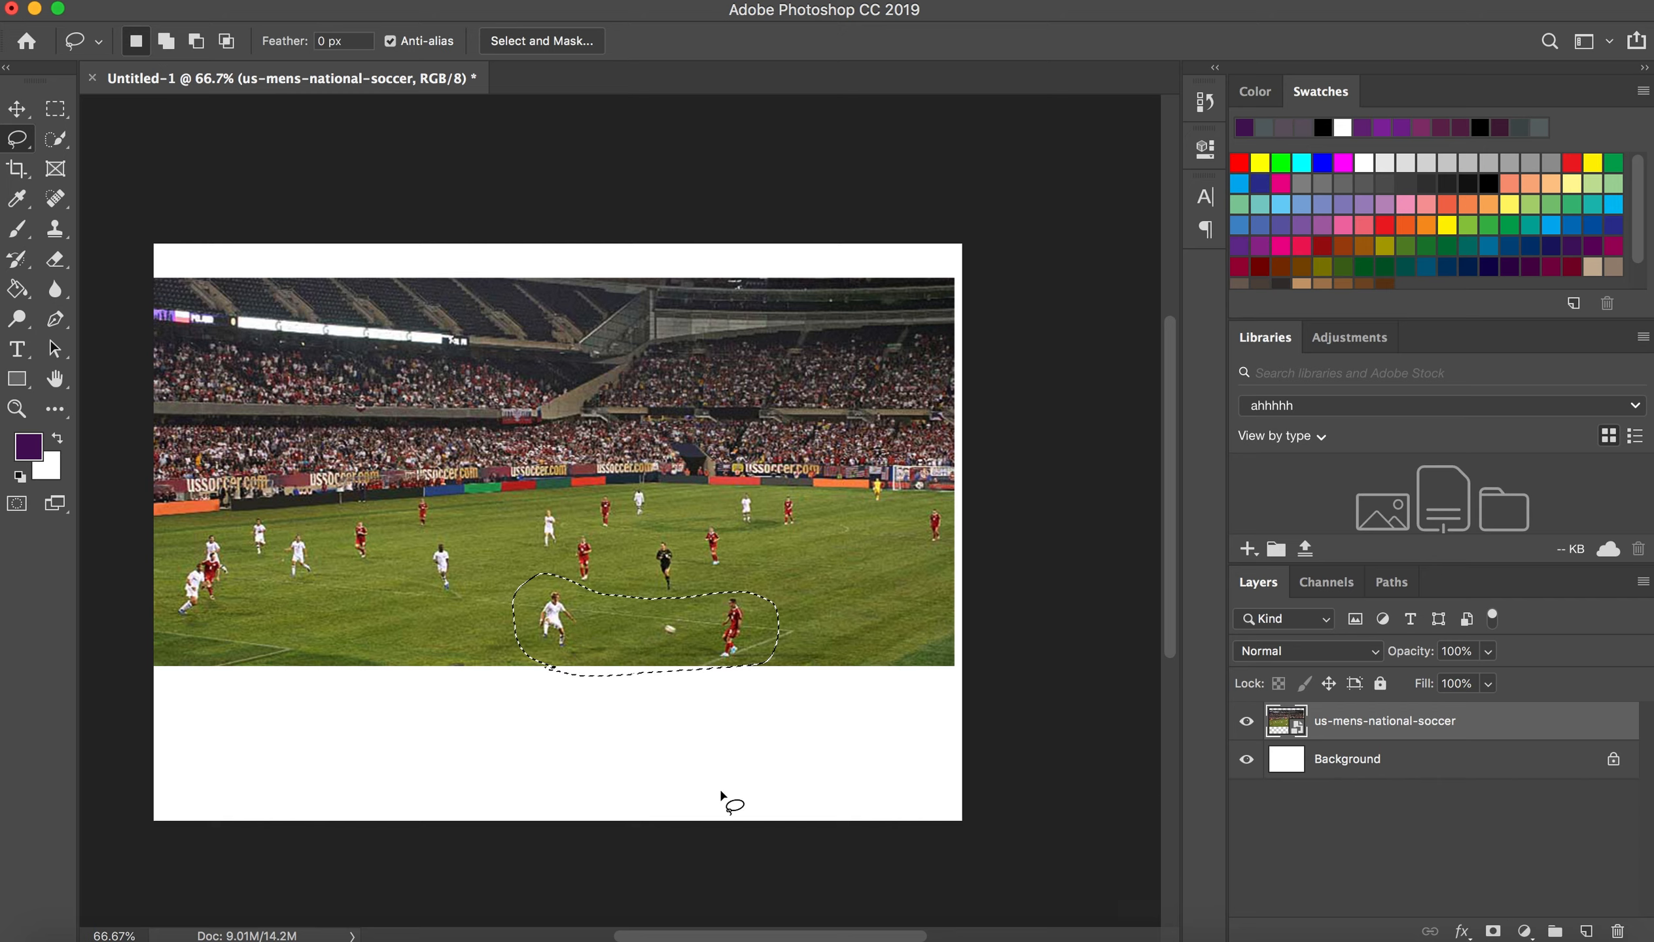
right_click(636, 636)
left_click(735, 547)
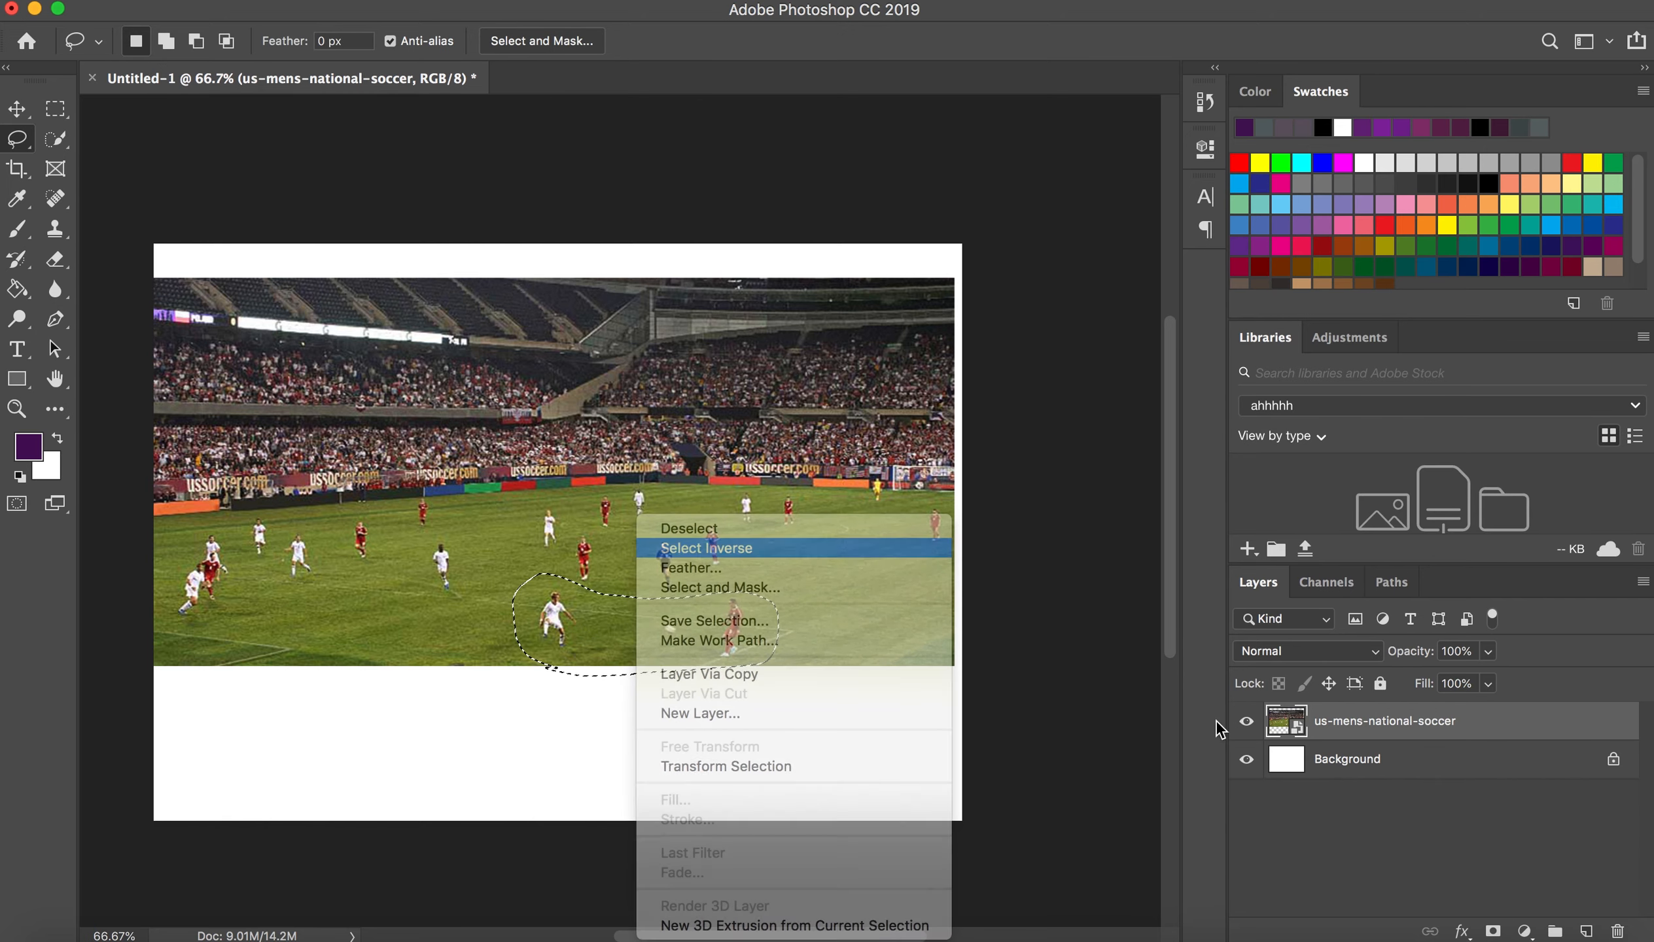
left_click(1494, 933)
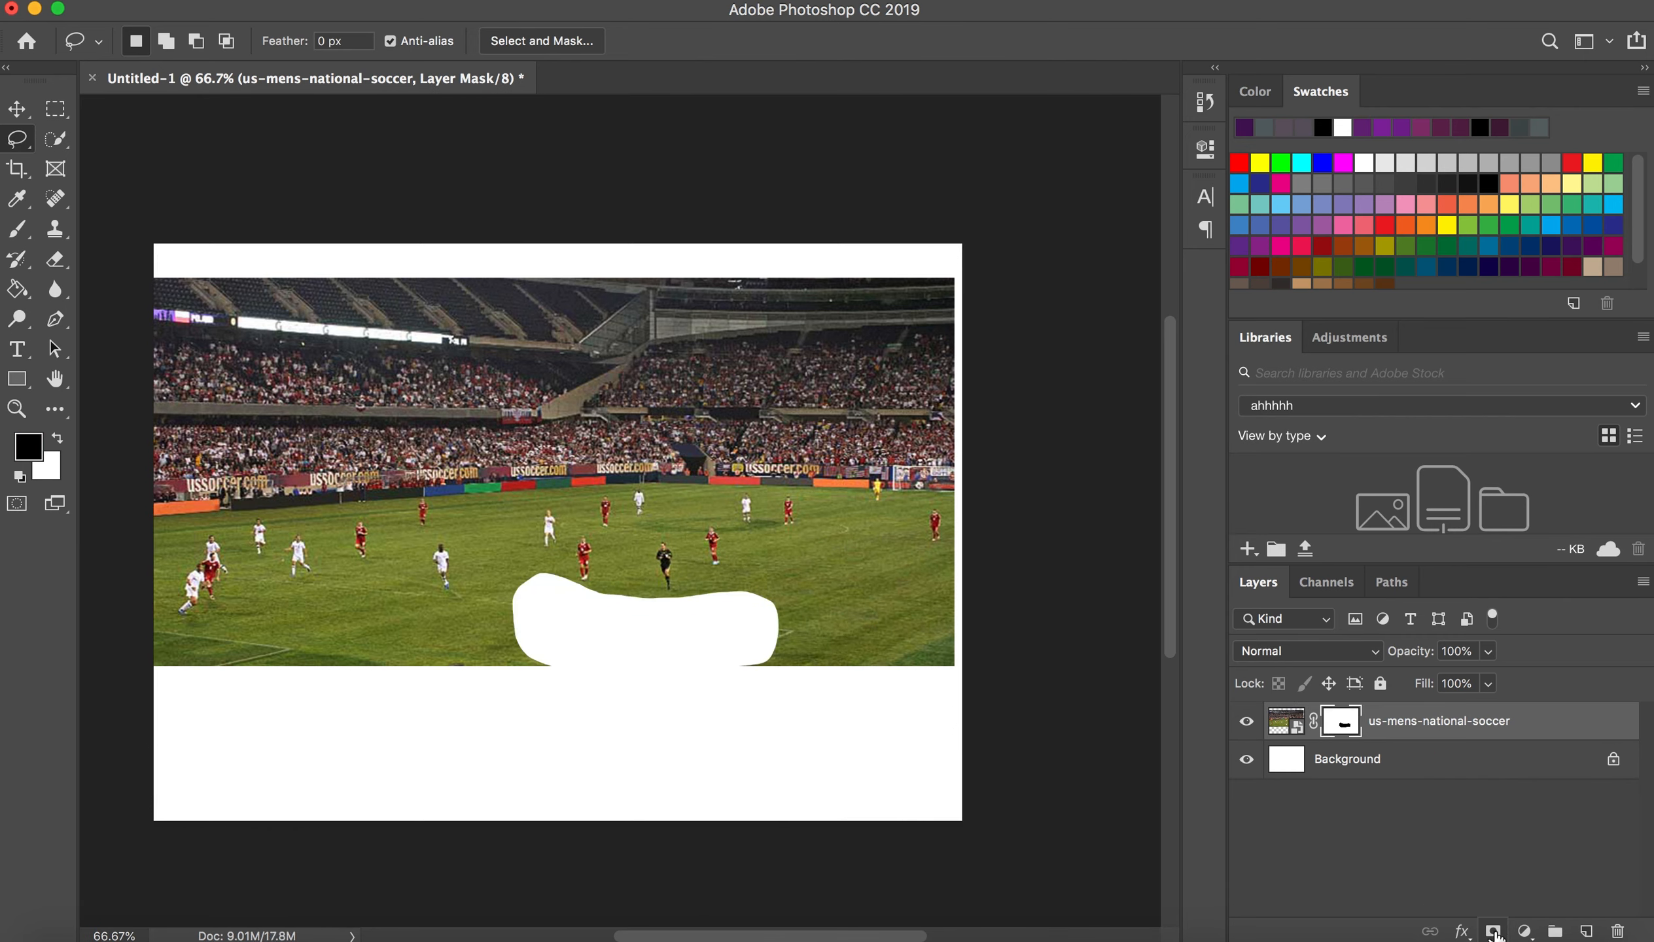
key("super+z")
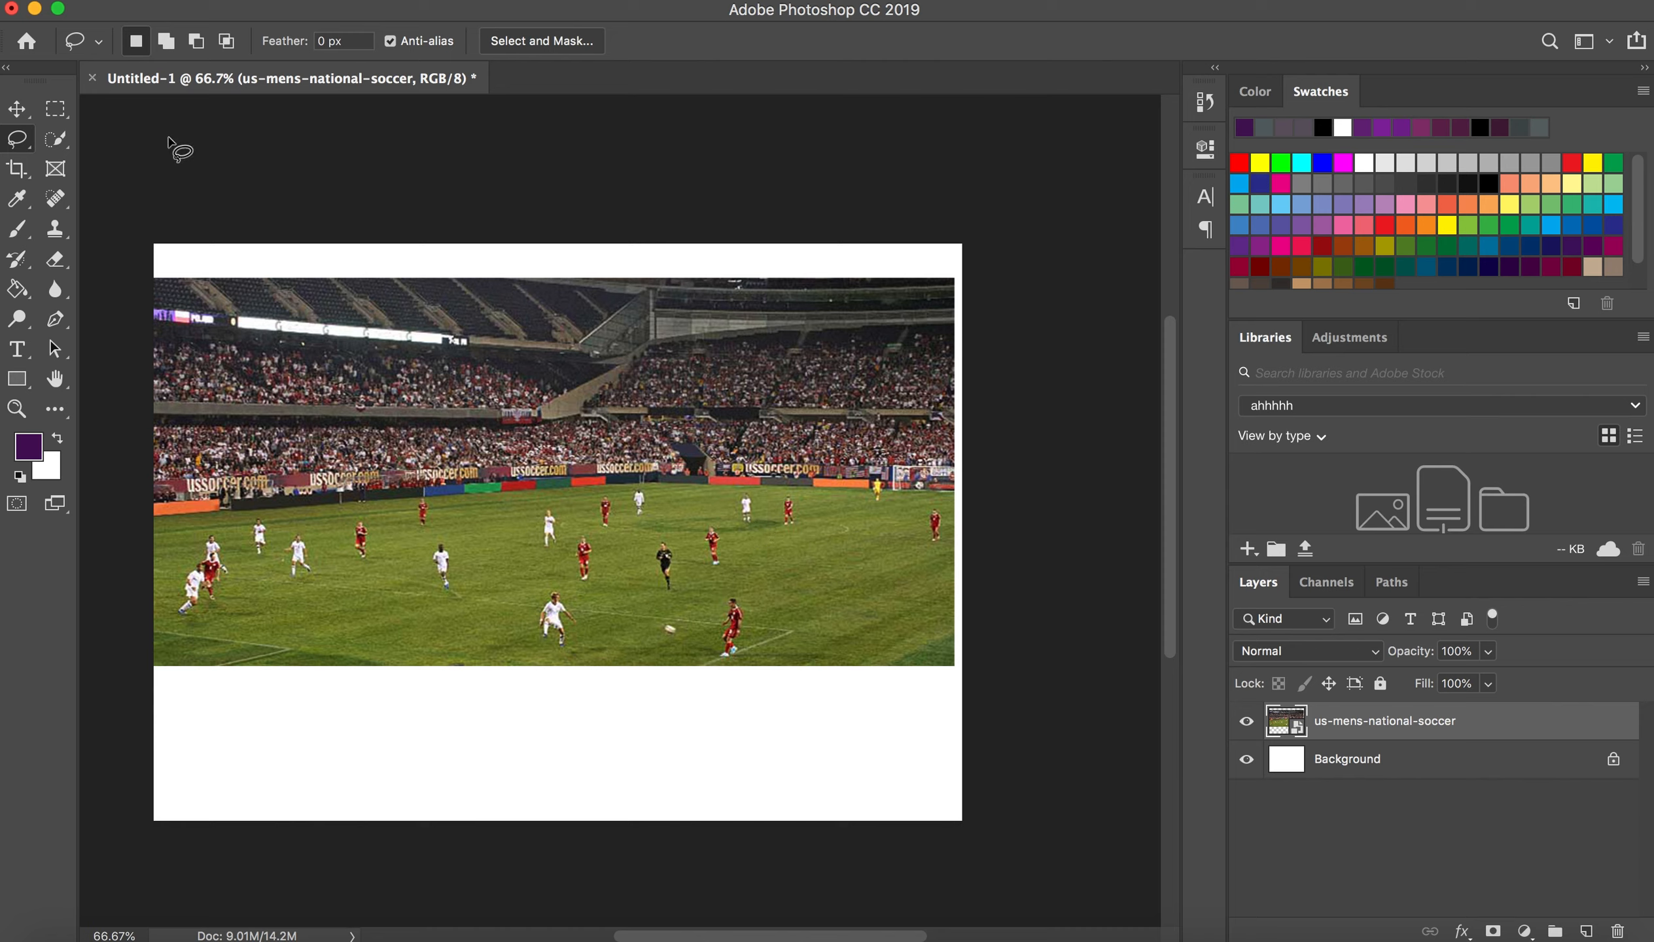
- Select the white-shirted player nearest the ball, including his arms and legs, with the Quick Selection tool
left_click(68, 140)
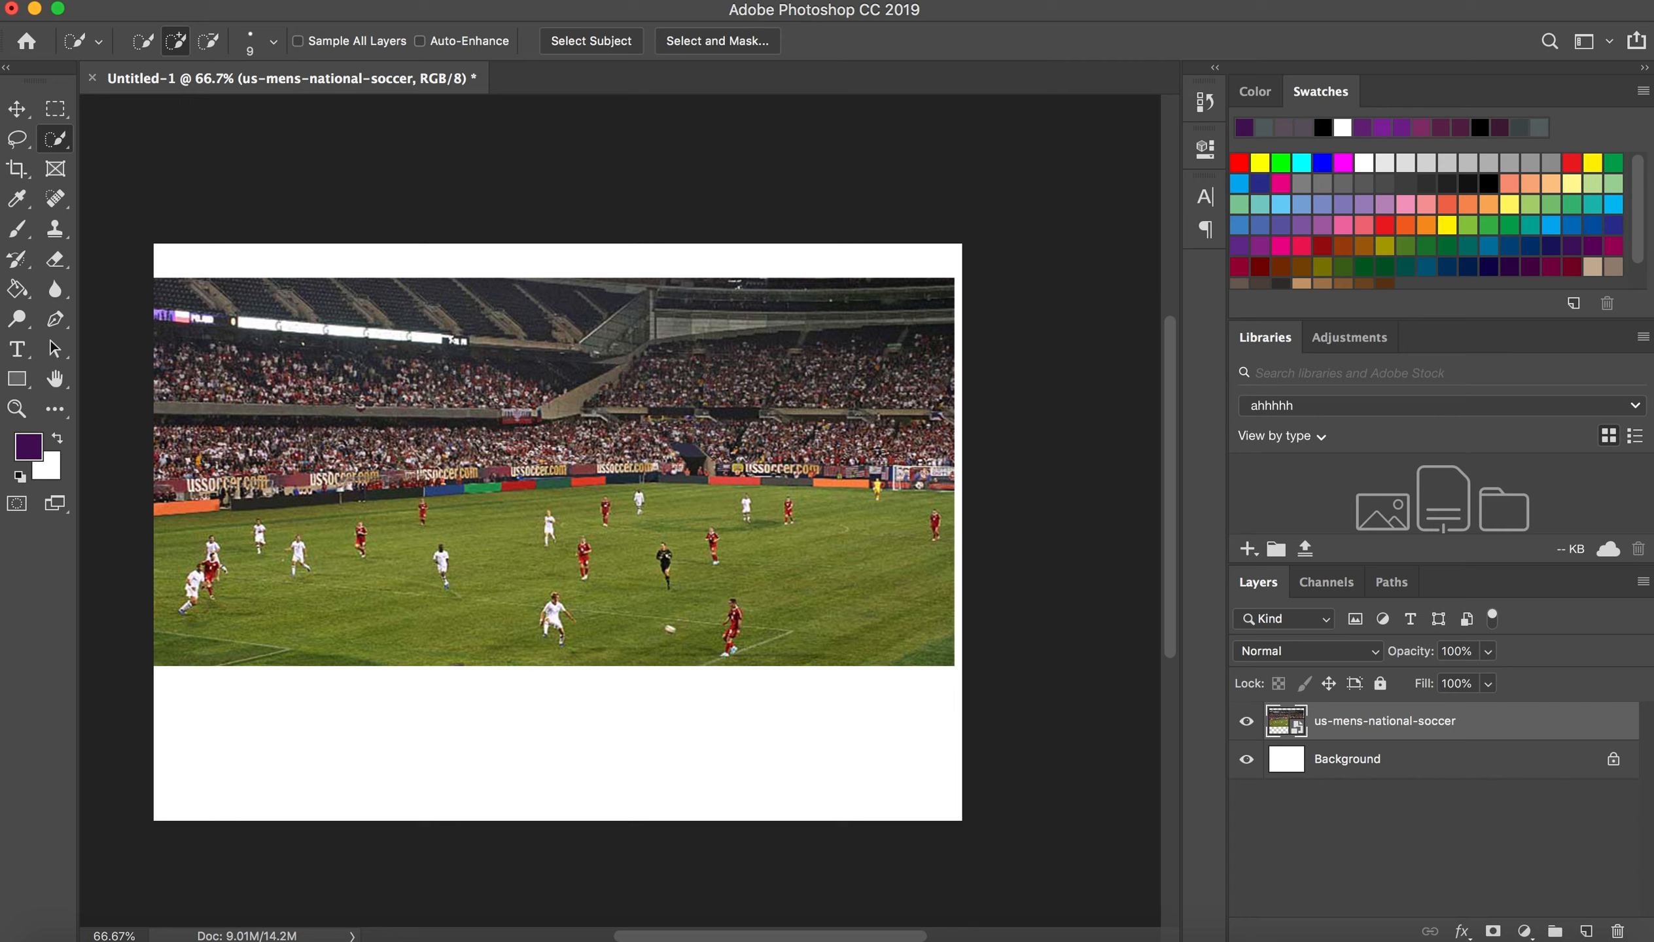
left_click_drag(665, 573, 669, 587)
key("z")
left_click_drag(559, 620, 553, 620)
key("w")
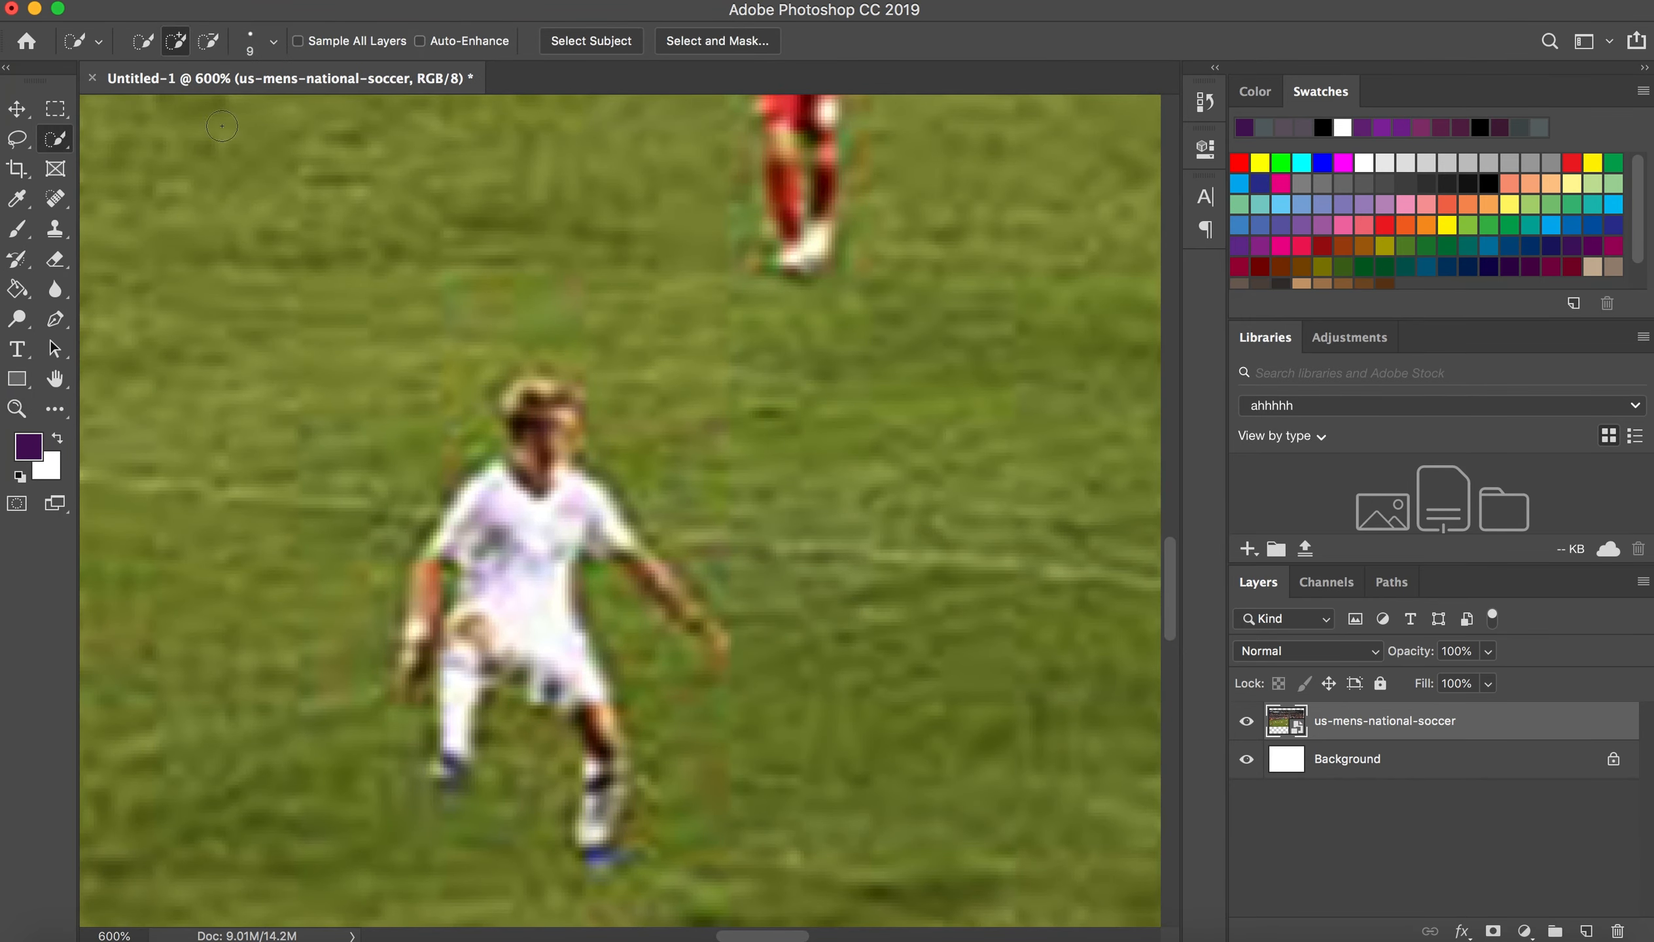
mouse_move(441, 629)
left_mouse_down()
mouse_move(502, 627)
mouse_move(508, 545)
mouse_move(540, 512)
mouse_move(541, 417)
mouse_move(558, 410)
mouse_move(544, 395)
left_mouse_up()
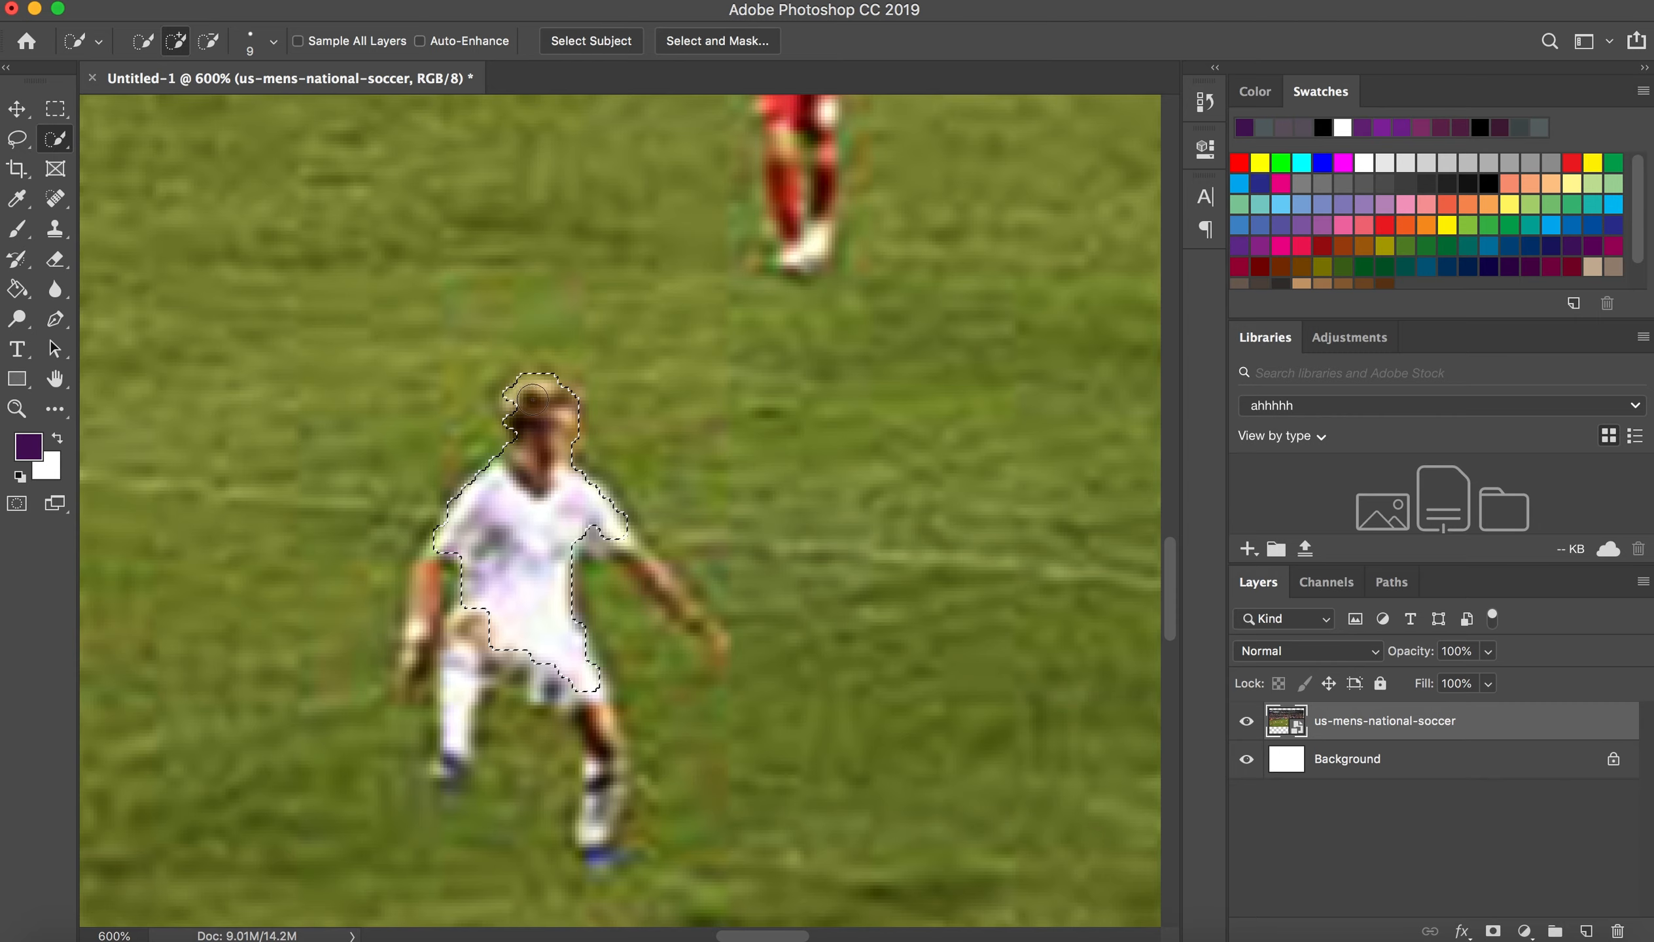
mouse_move(507, 553)
left_mouse_down()
mouse_move(428, 573)
mouse_move(411, 683)
mouse_move(461, 641)
mouse_move(454, 763)
mouse_move(468, 681)
mouse_move(560, 678)
mouse_move(597, 822)
mouse_move(605, 784)
mouse_move(559, 560)
mouse_move(595, 519)
mouse_move(707, 647)
left_mouse_up()
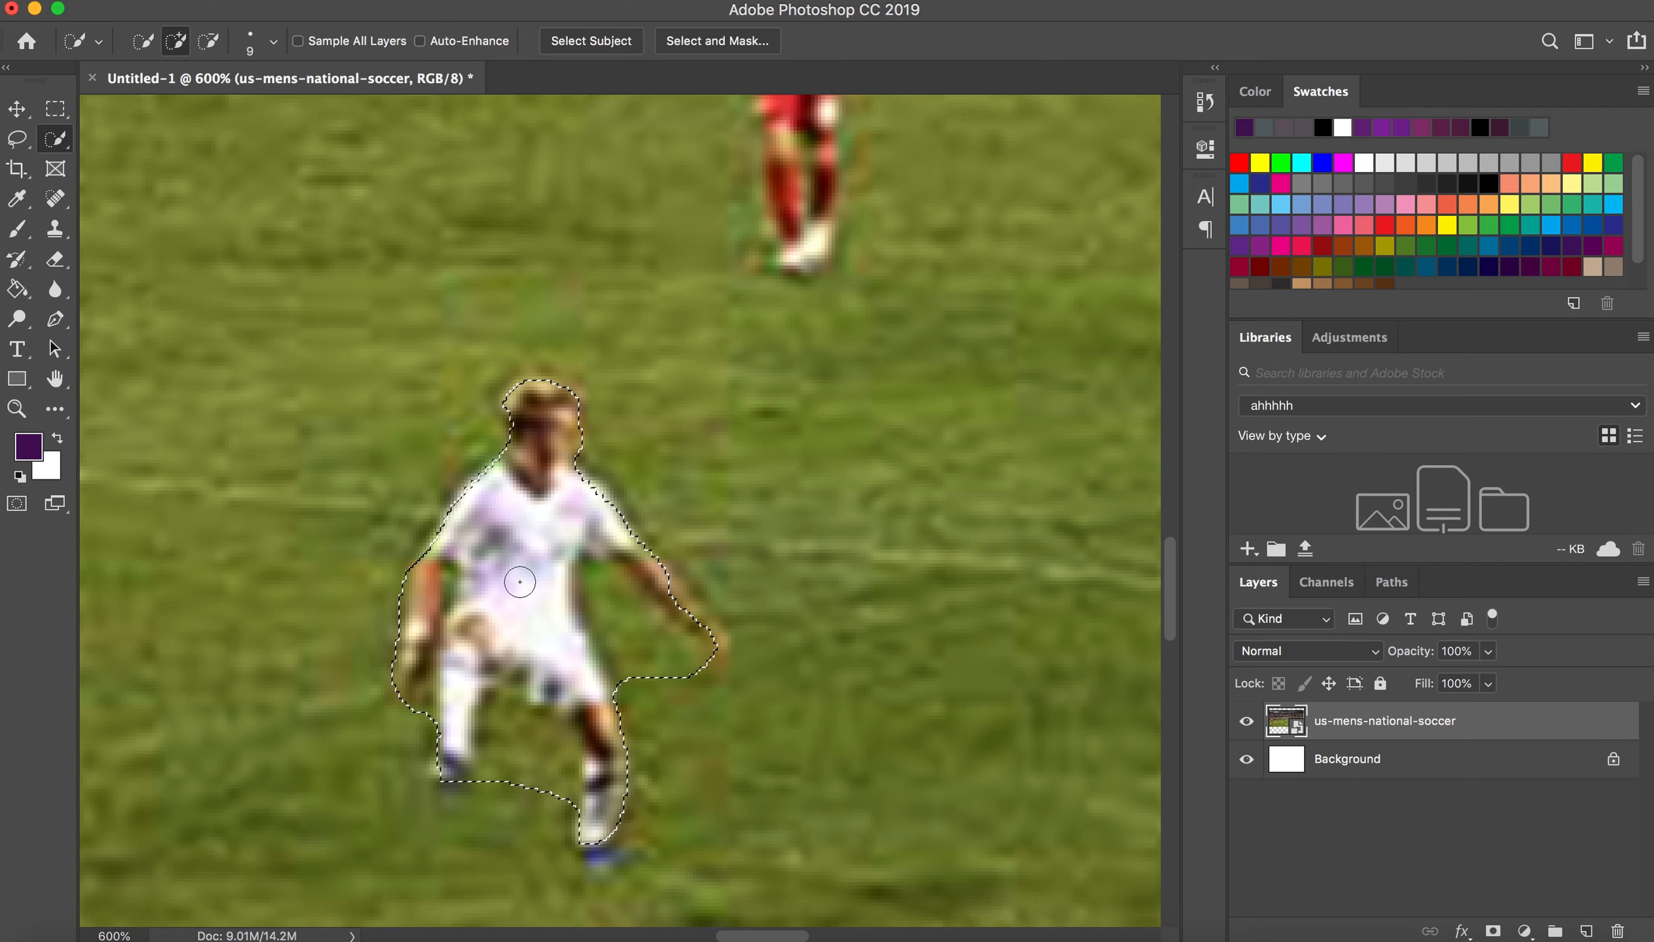
right_click(519, 585)
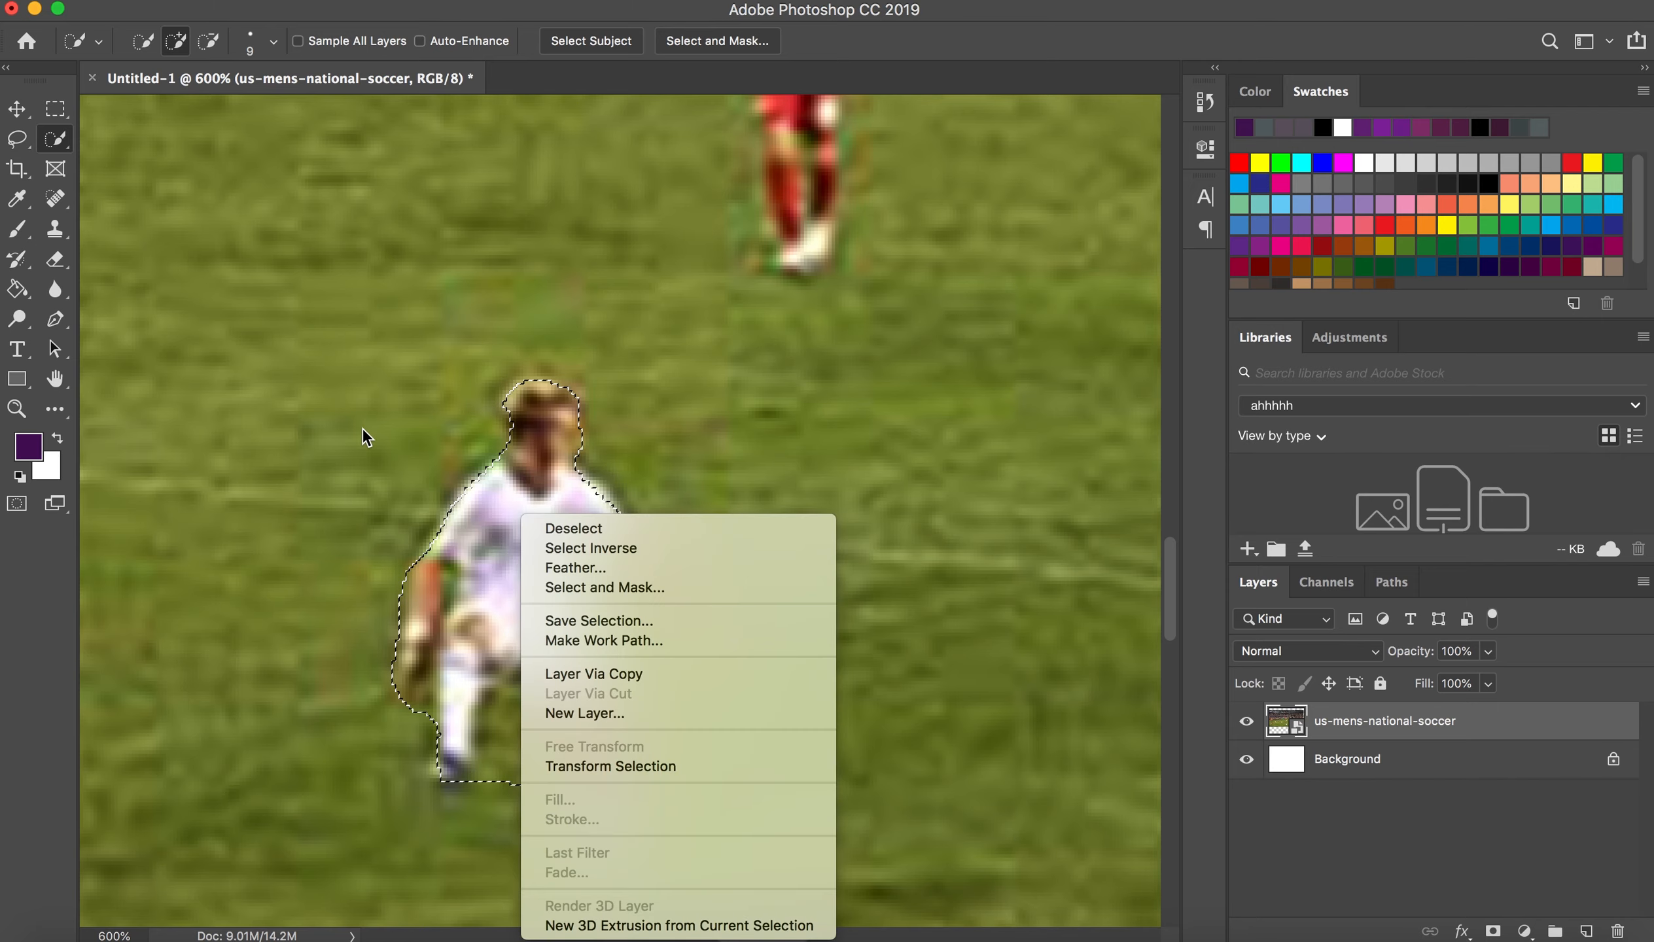
left_click(395, 433)
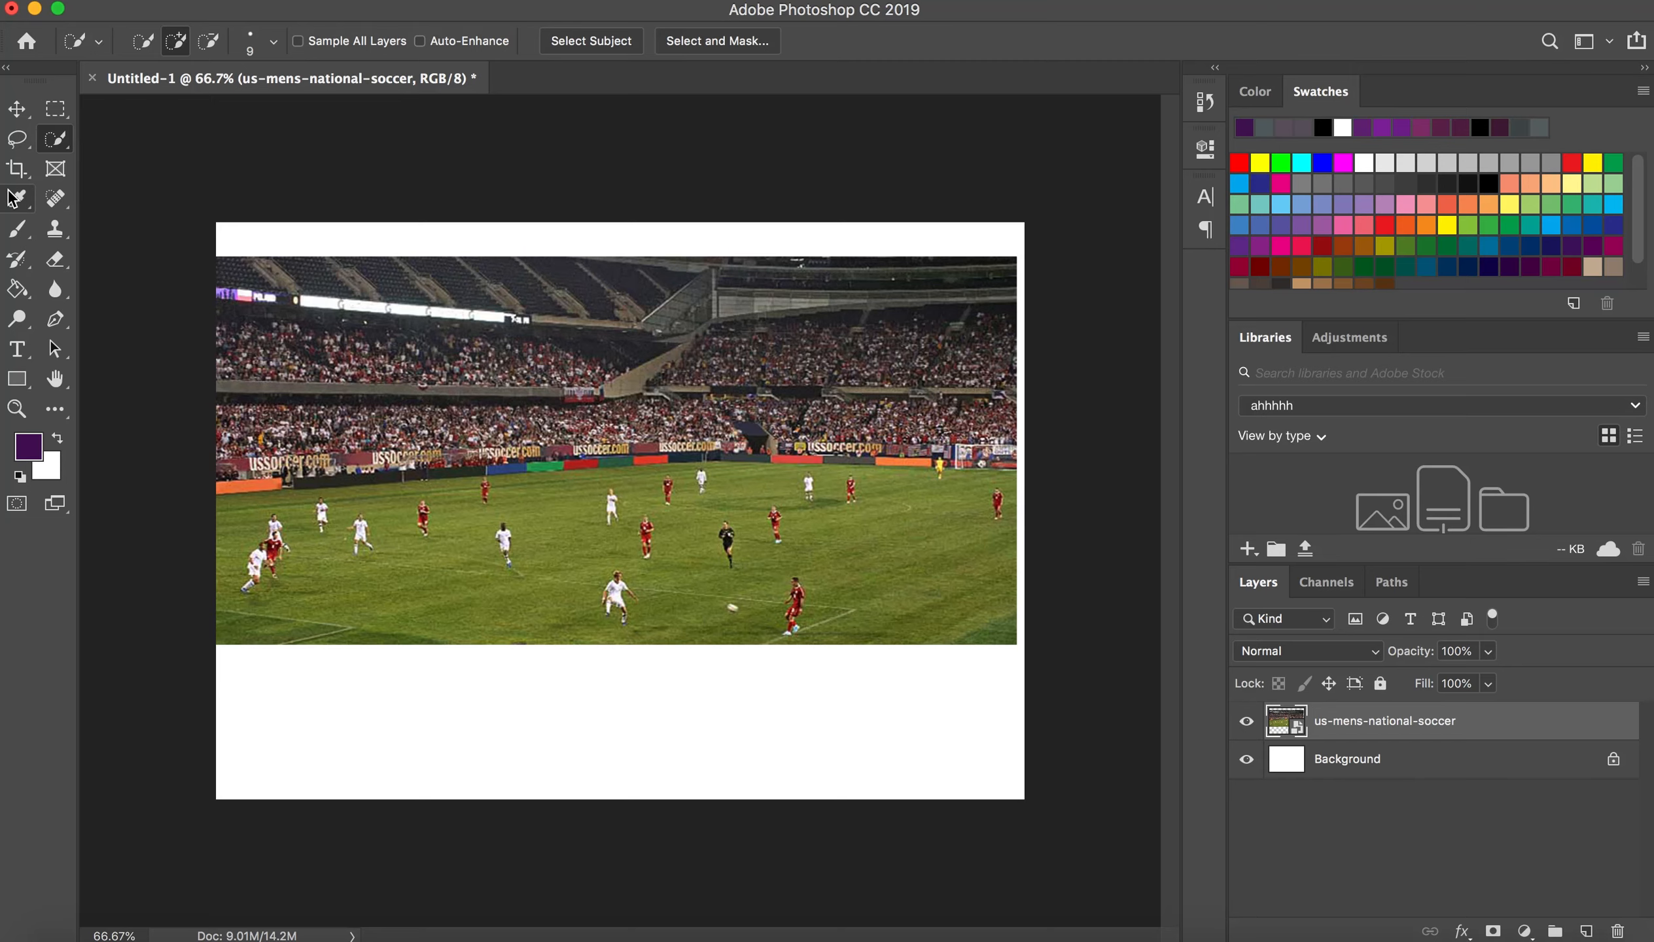
- Sample foreground colours from the red and white shirts and the referee's black kit, ending on the muted red of the ussoccer.com banner
left_click(17, 199)
key("super+space")
left_click(657, 470, "super")
left_click(656, 469, "super")
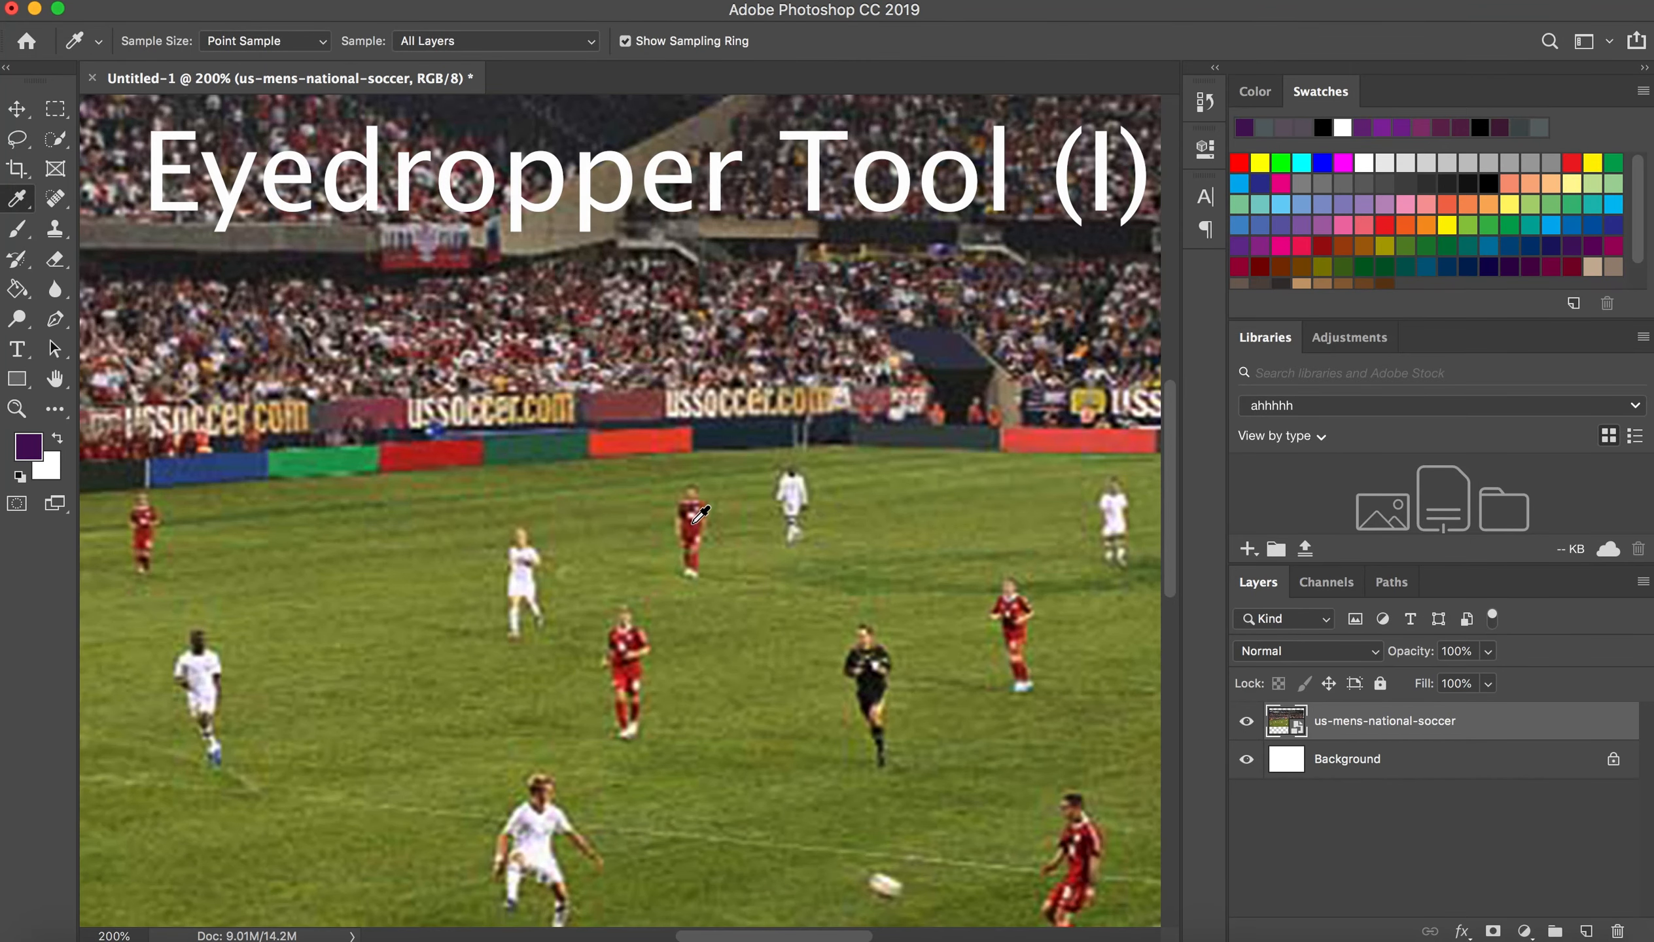
left_click(700, 515)
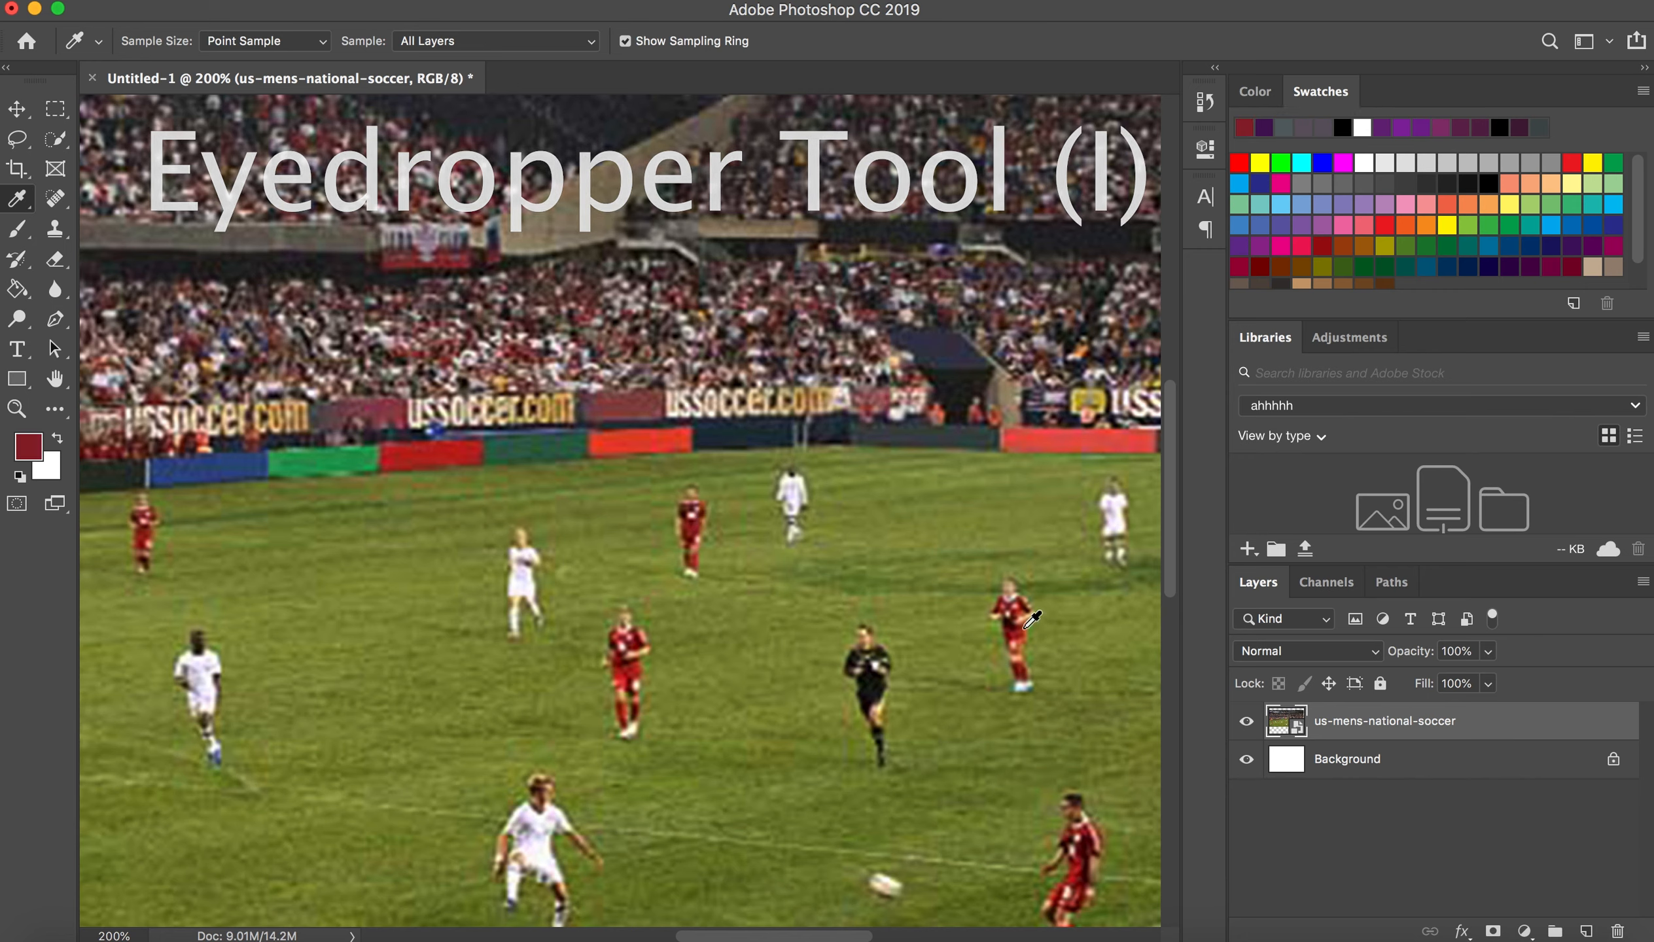
left_click(1021, 618)
left_click(801, 491)
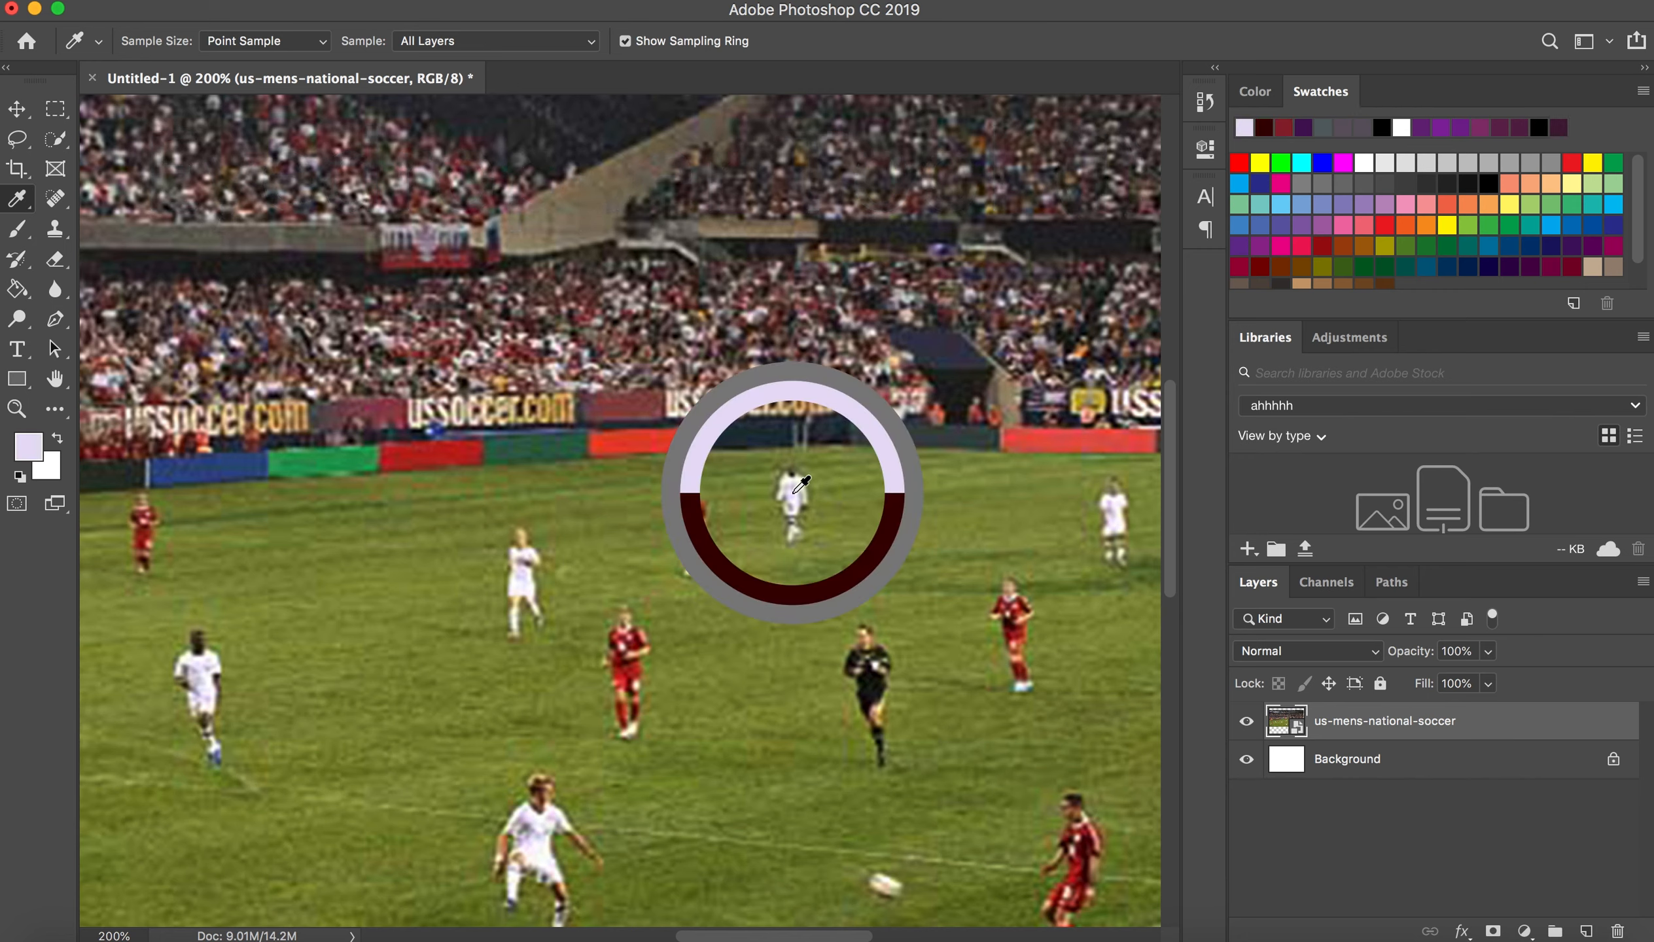
left_click(15, 447)
left_click(676, 438)
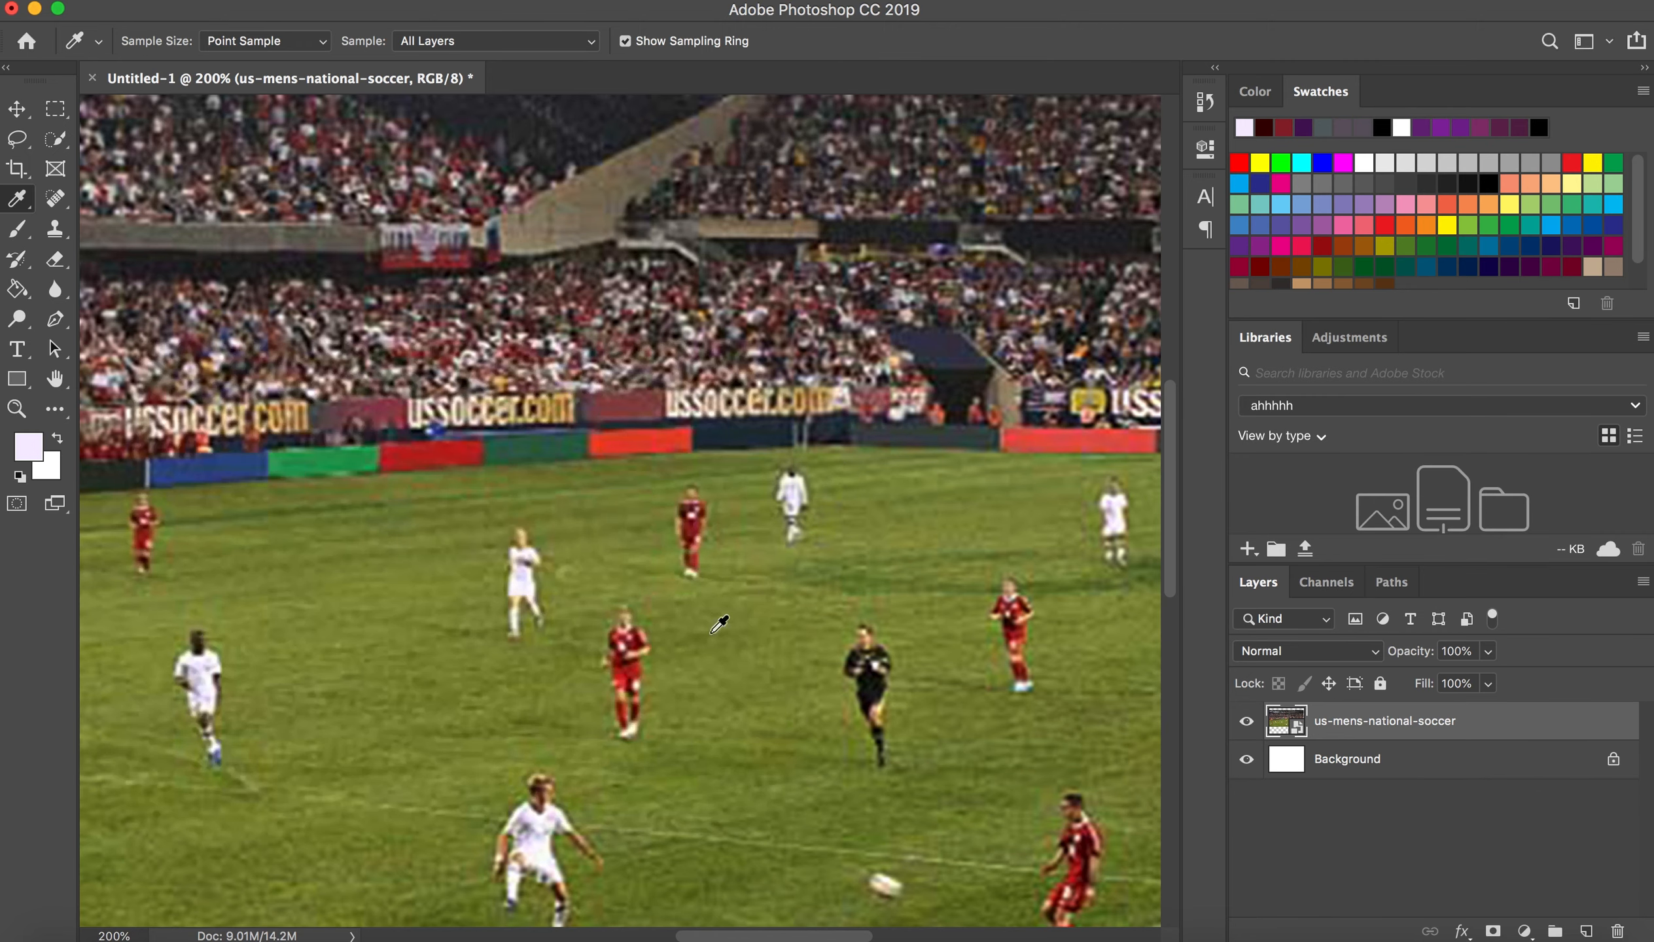
left_click(872, 683)
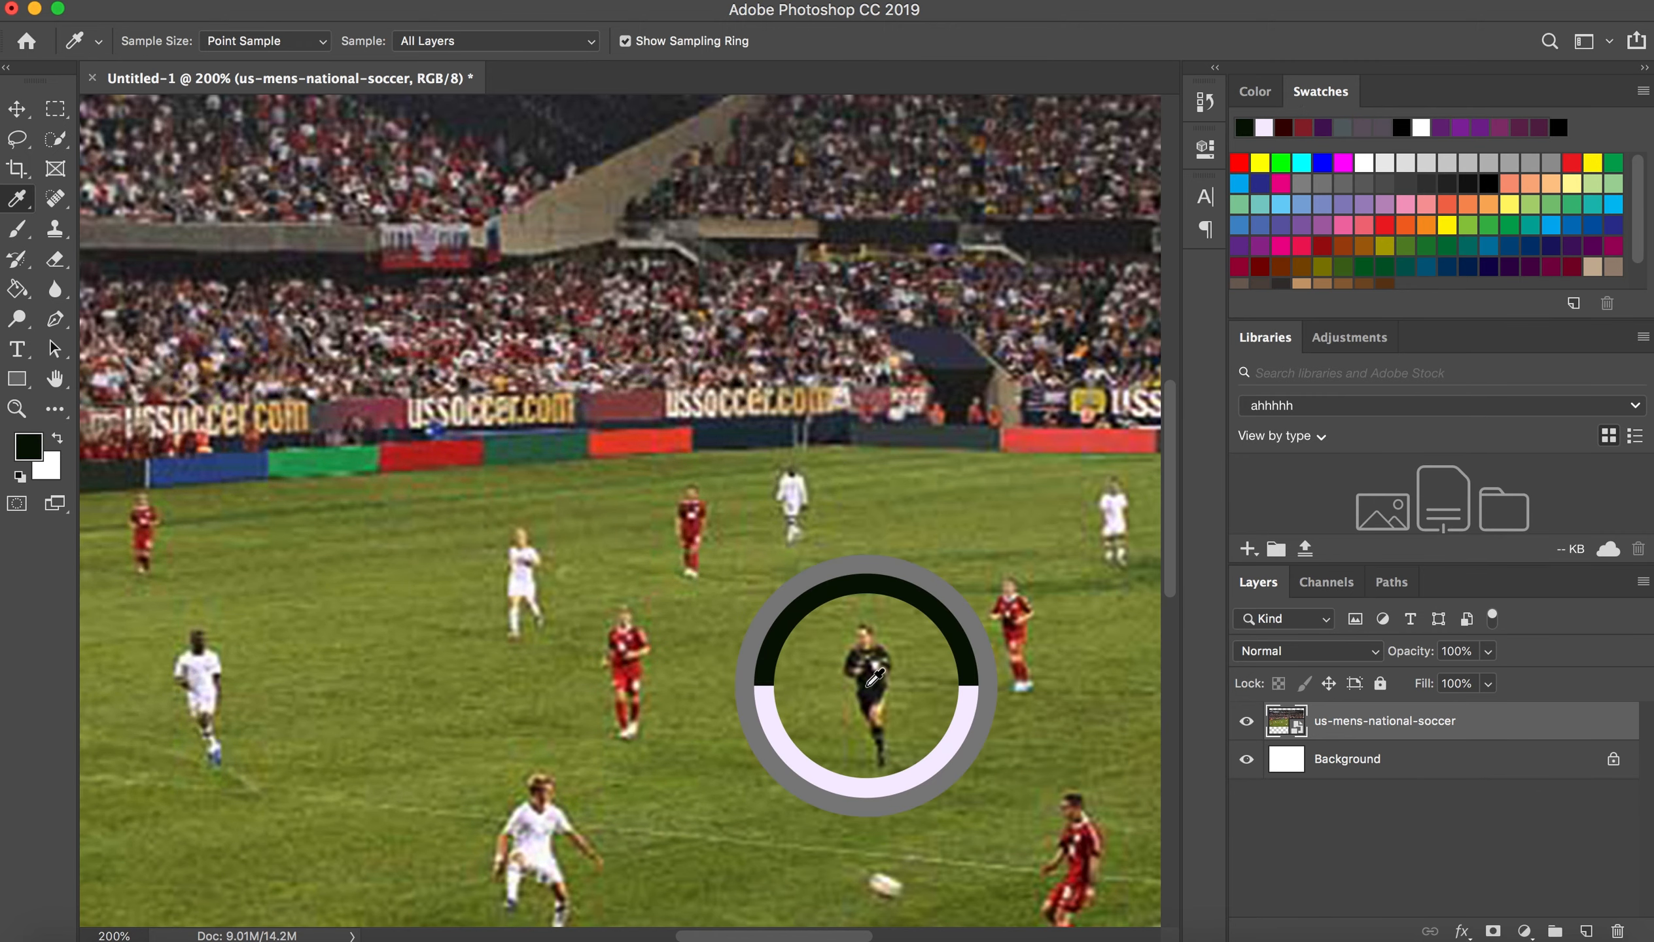
left_click_drag(628, 399, 633, 394)
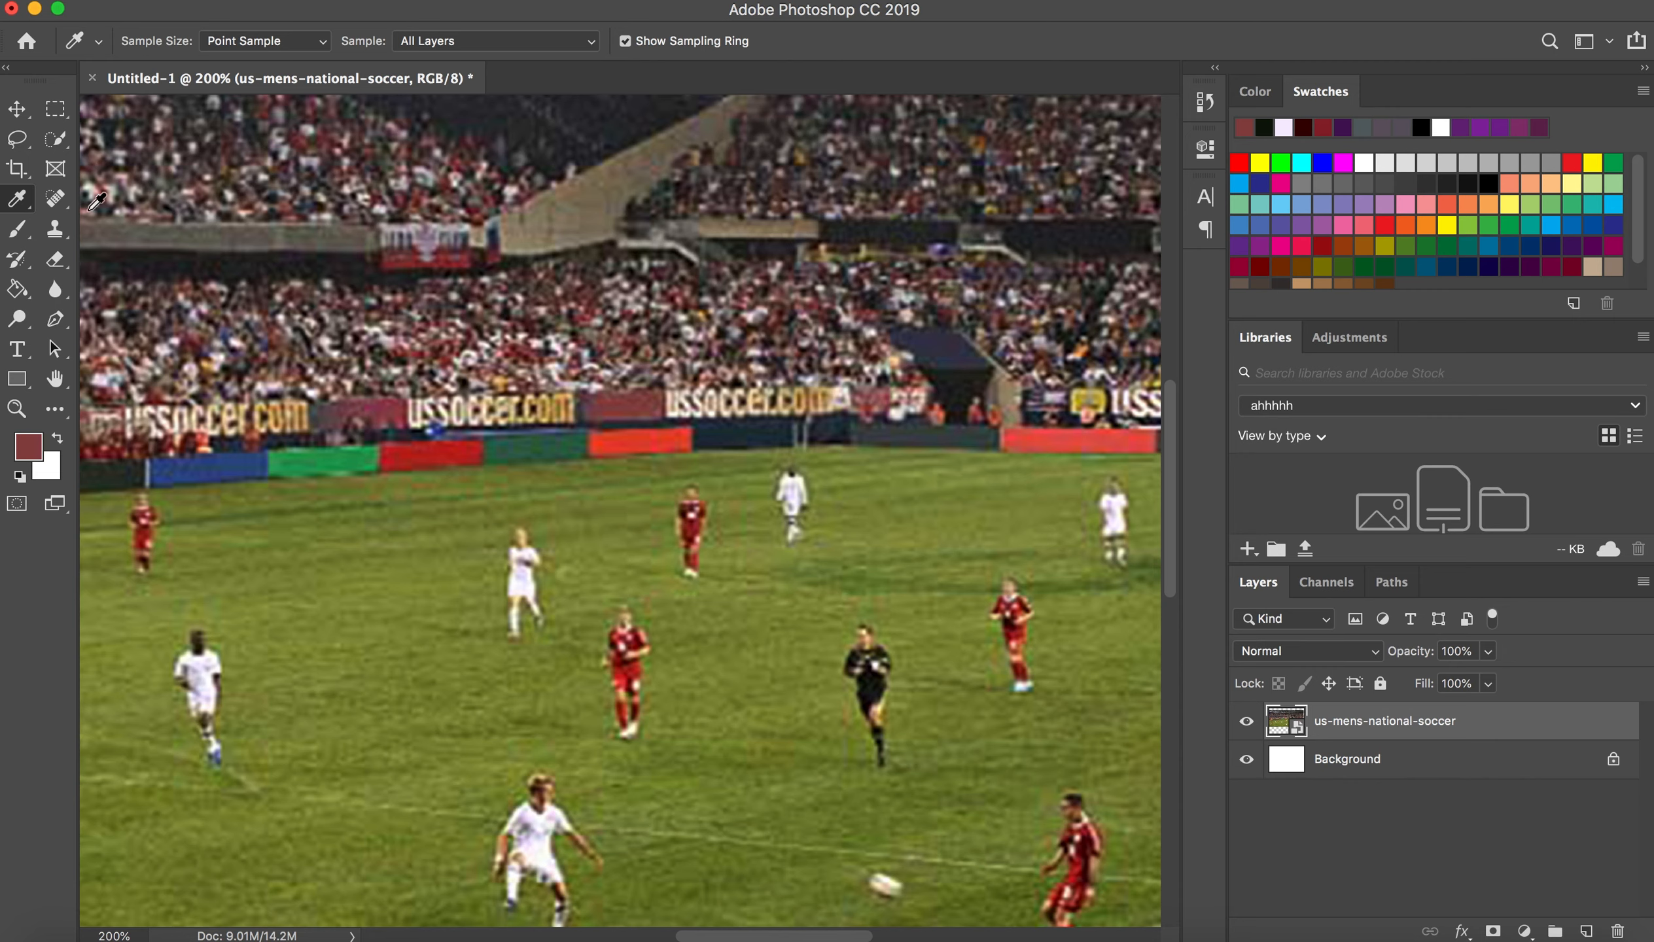
- Measure a horizontal distance across the crowd in the stands with the Ruler tool
right_click(19, 201)
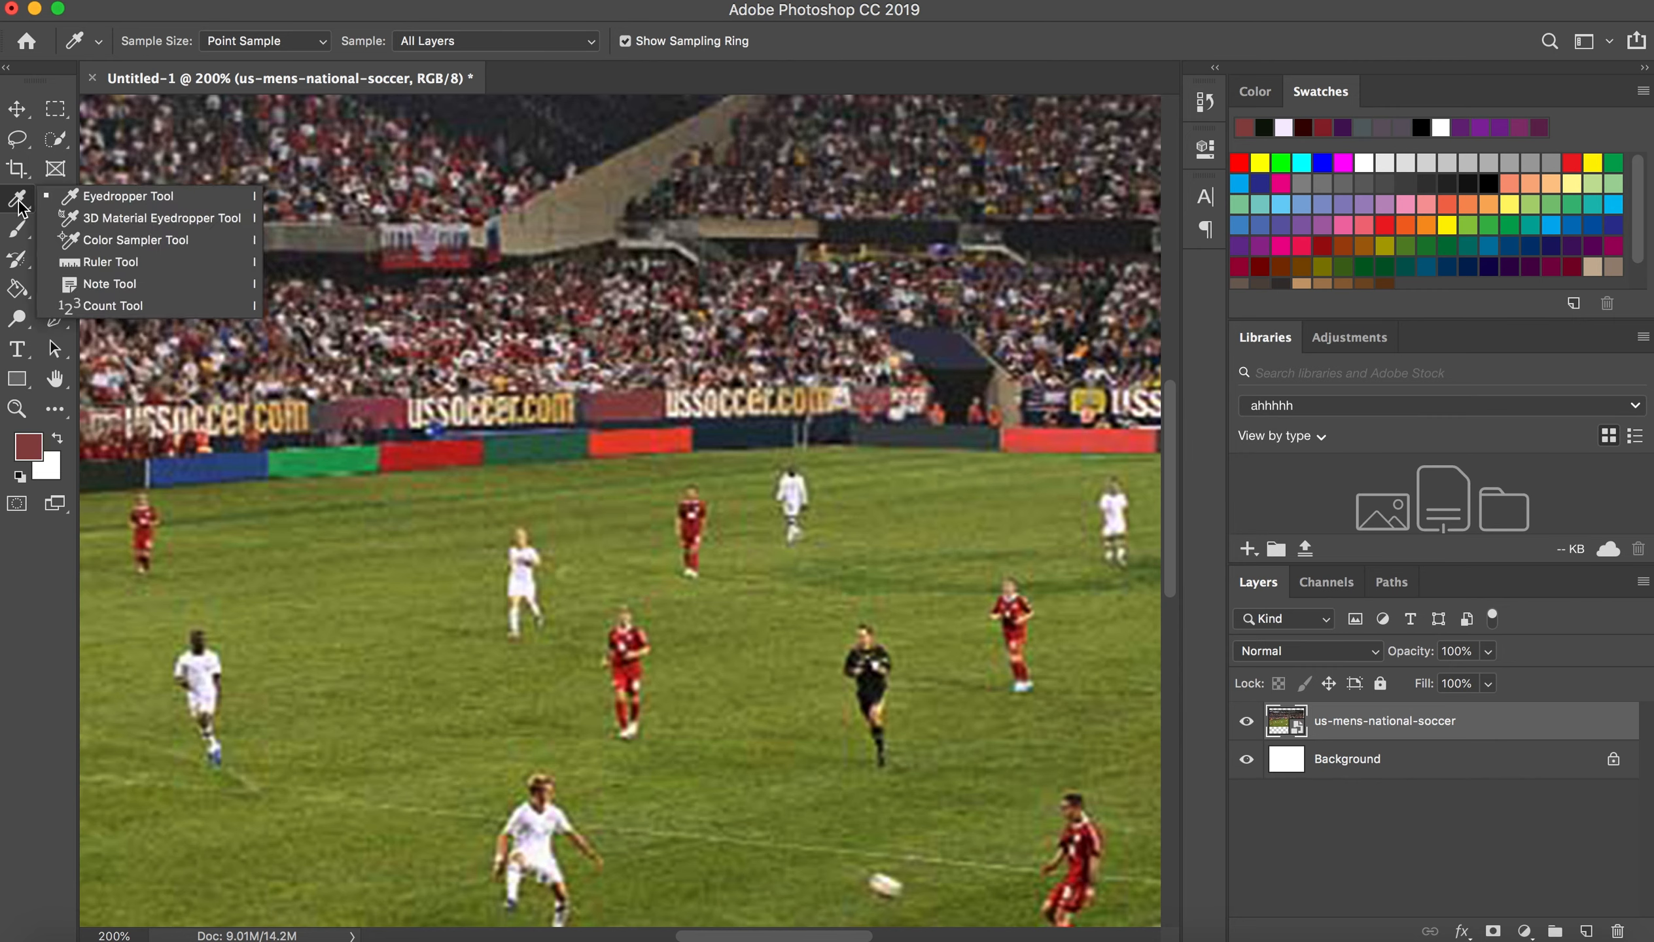
left_click(125, 262)
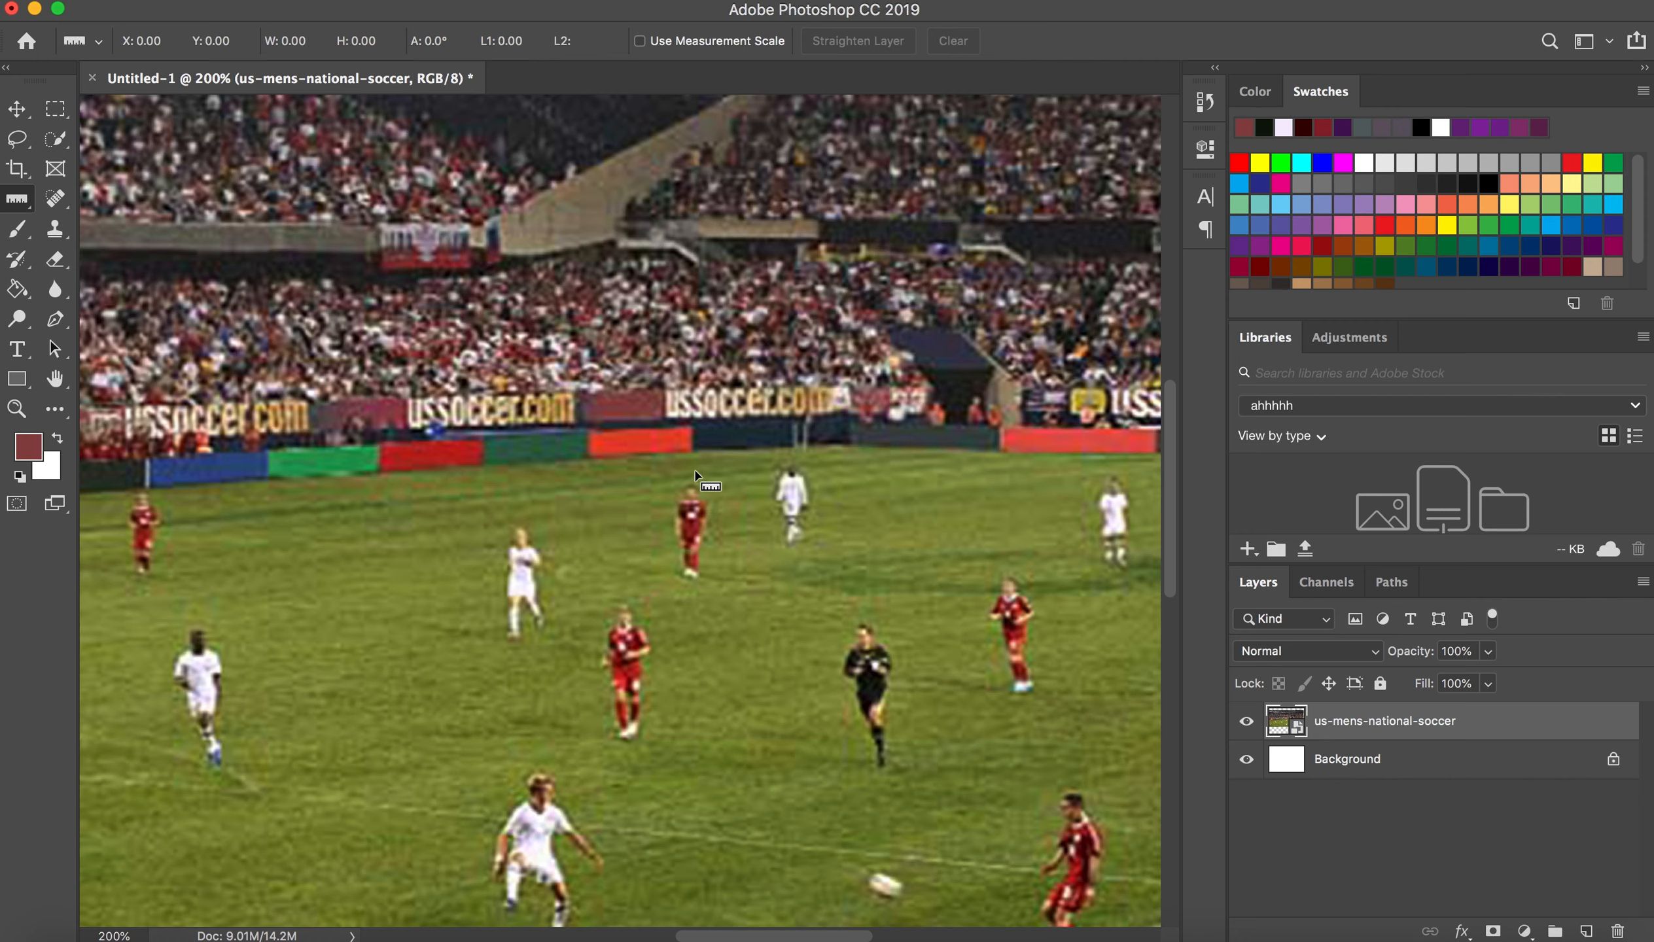
left_click_drag(439, 300, 701, 299)
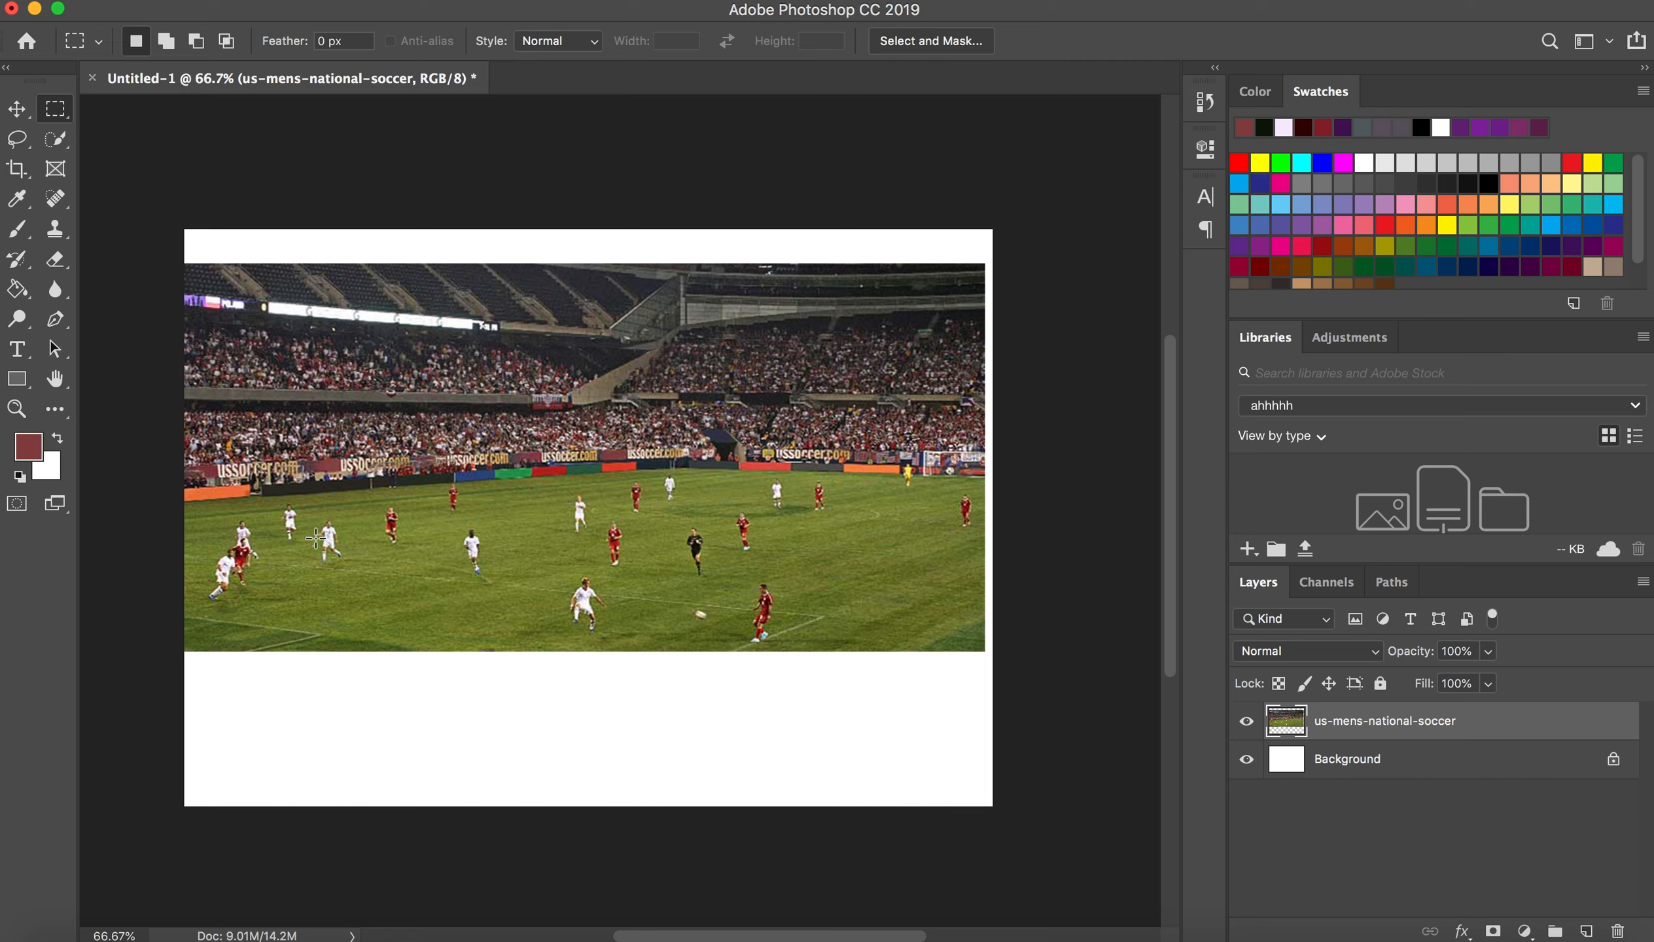
- Marquee-select the white-shirted players on the pitch's left side and brush the front one's shirt with the sampled muted red
left_click_drag(268, 496, 371, 584)
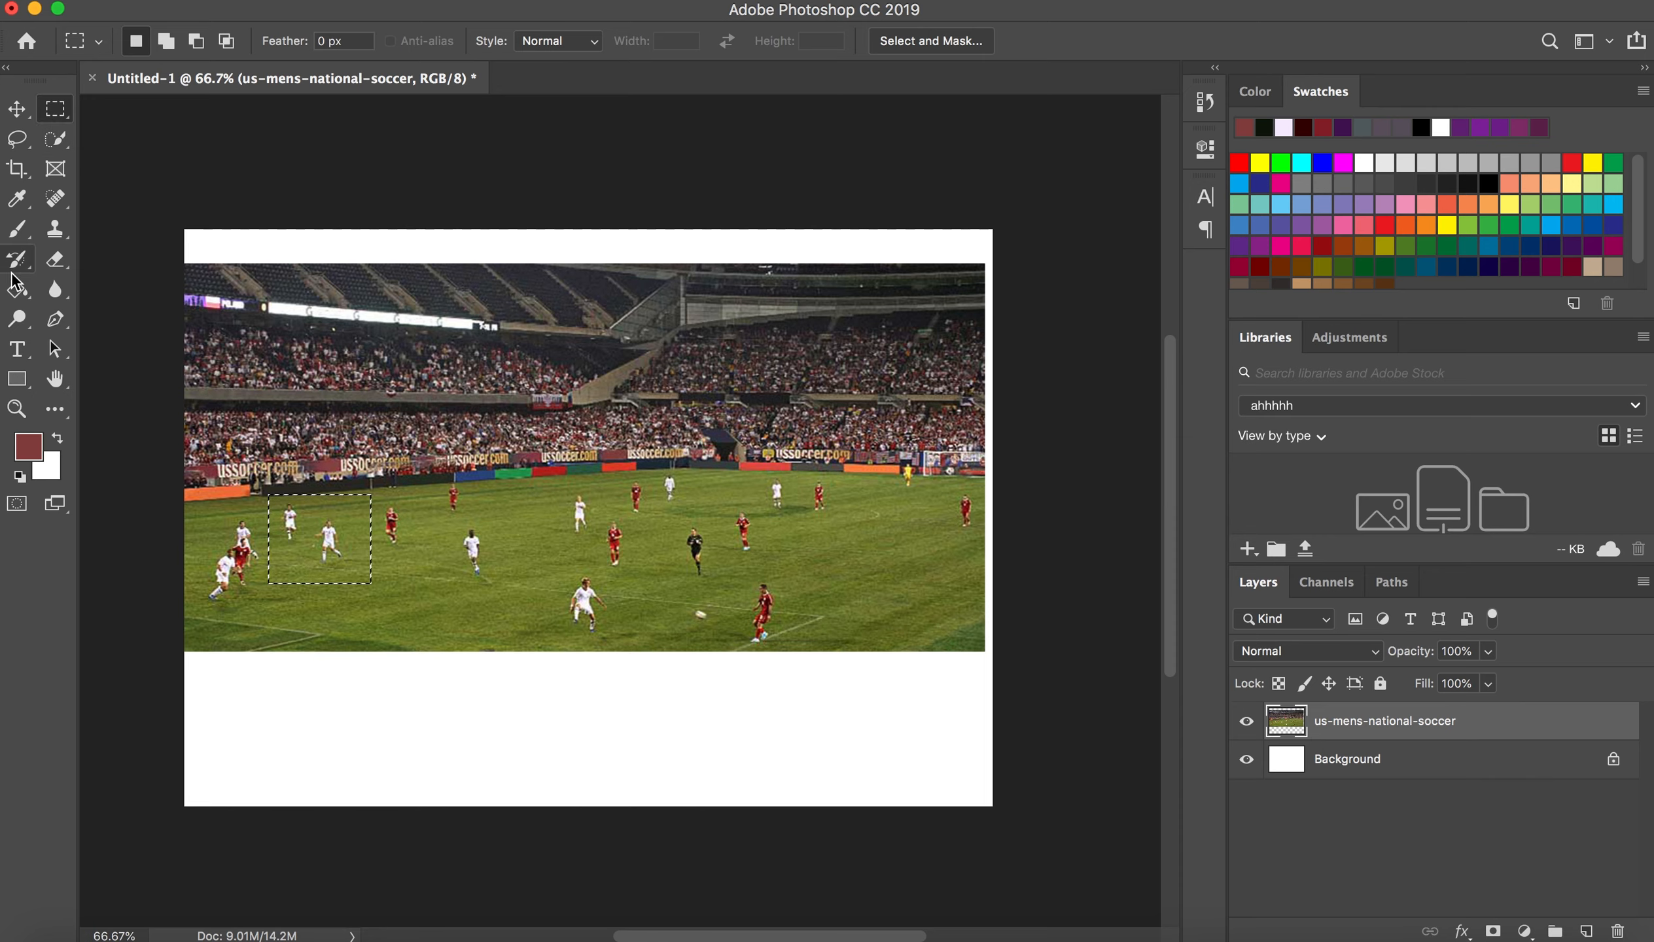
left_click(17, 230)
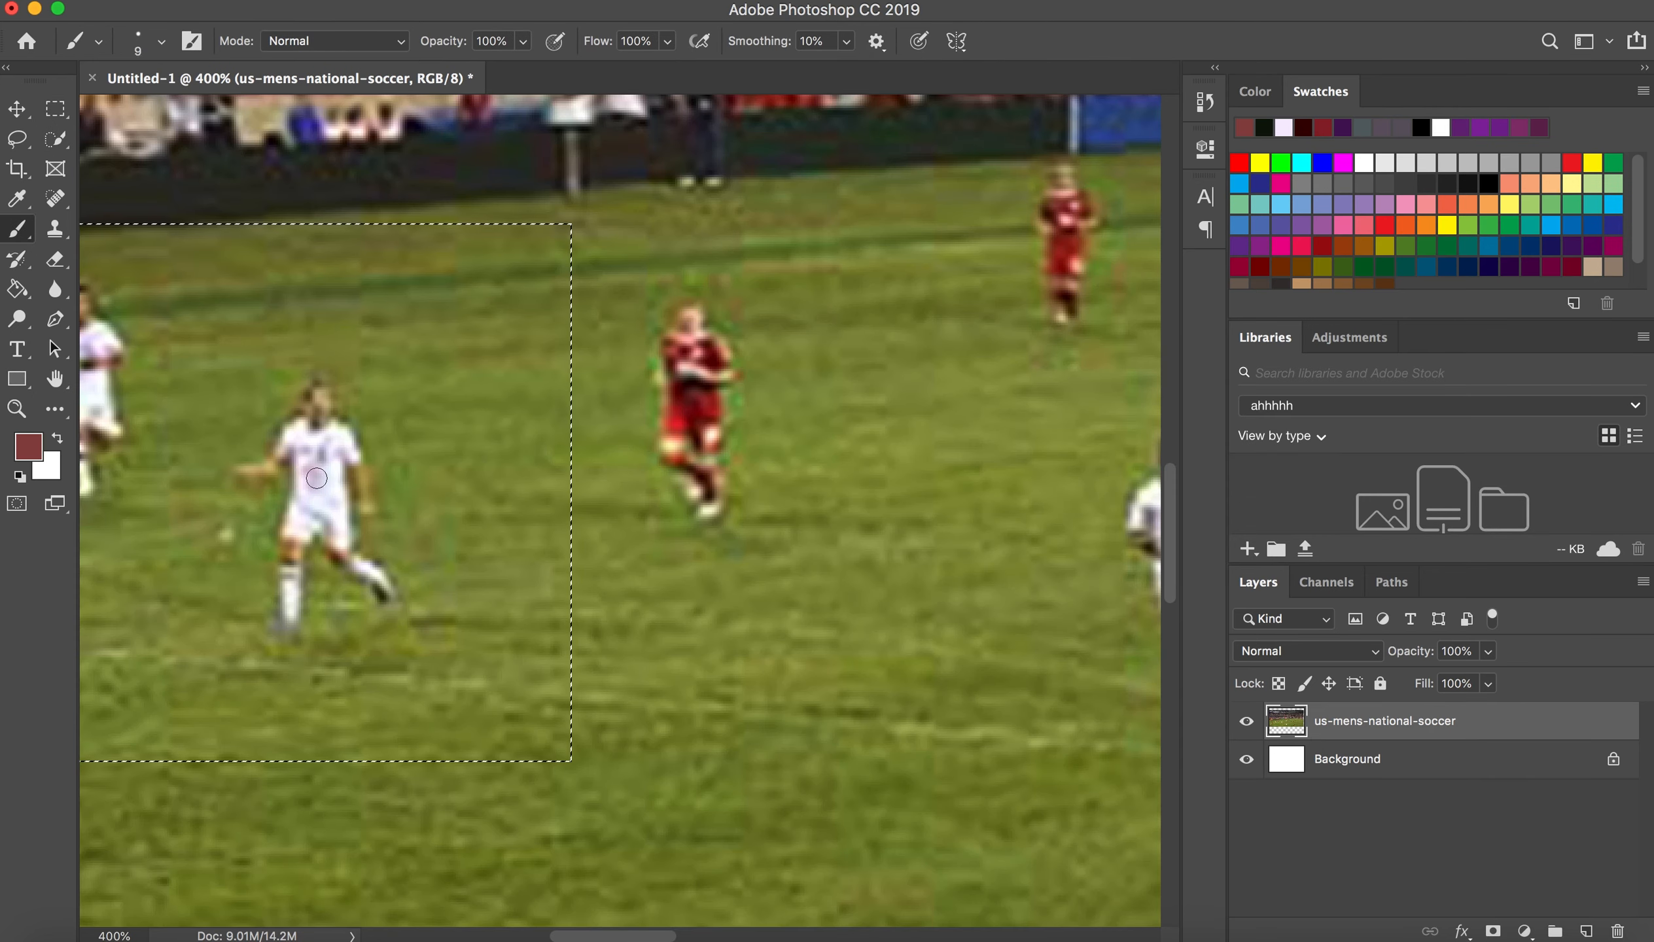
mouse_move(317, 478)
left_mouse_down()
mouse_move(340, 435)
mouse_move(358, 451)
mouse_move(332, 423)
mouse_move(285, 438)
mouse_move(301, 449)
mouse_move(307, 515)
mouse_move(293, 513)
mouse_move(337, 511)
mouse_move(334, 487)
mouse_move(340, 508)
mouse_move(302, 469)
mouse_move(294, 505)
mouse_move(320, 445)
left_mouse_up()
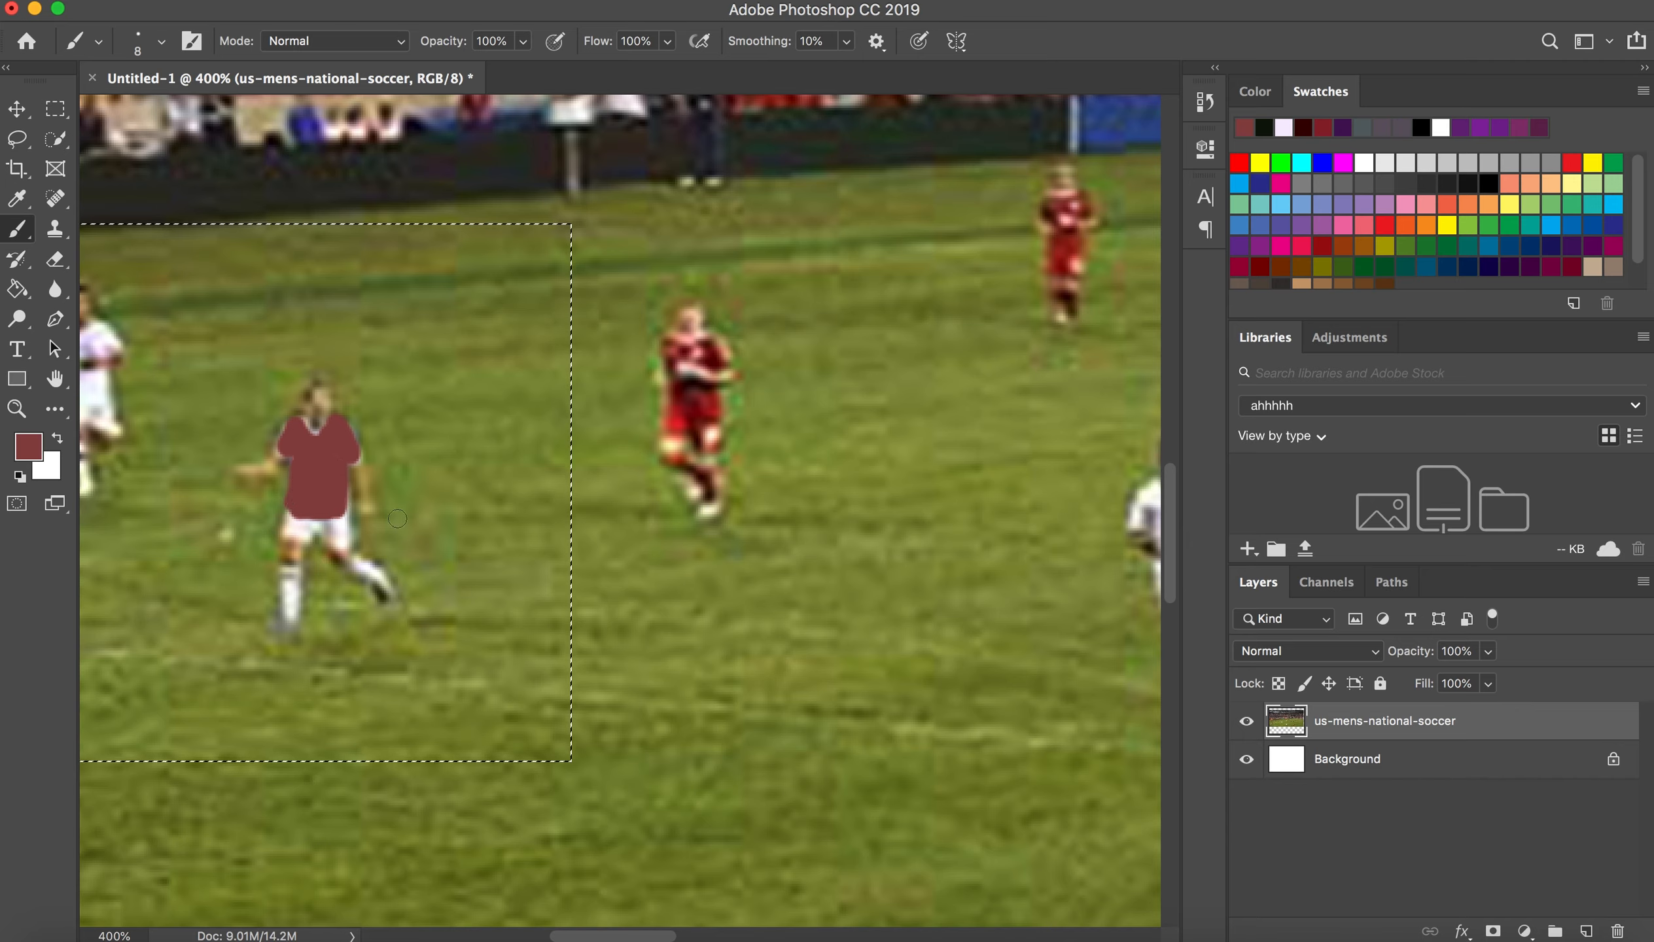
- Undo the muted red brush painting on the white-shirted player's shirt
key("alt+space")
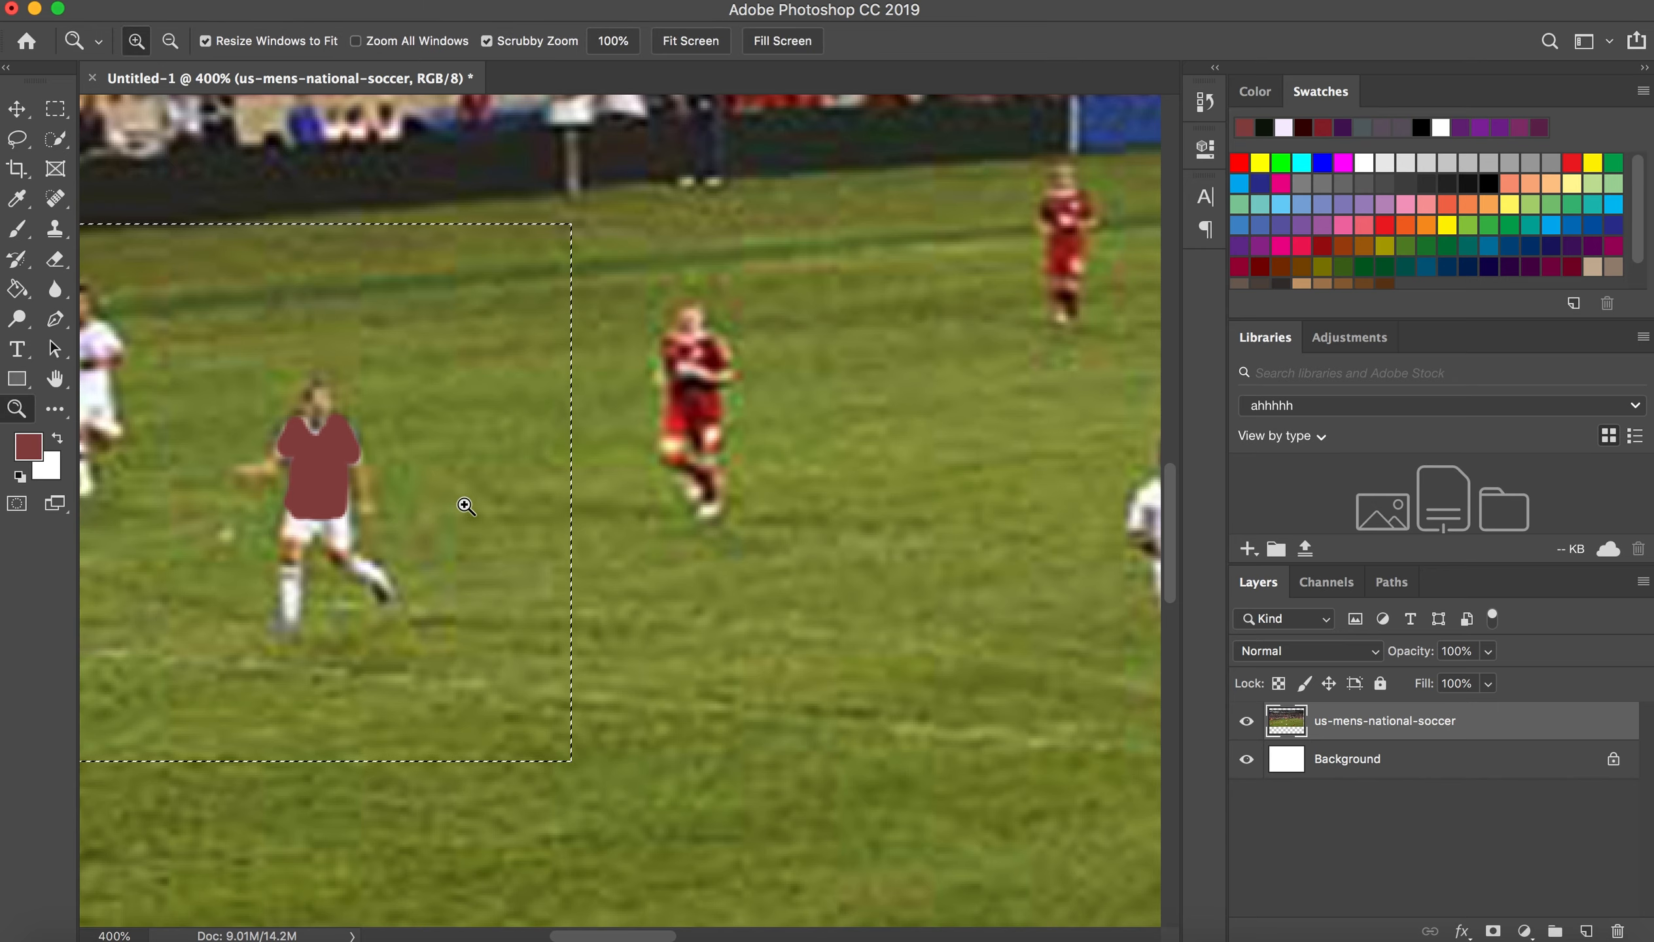
left_click(462, 502, "alt")
left_click(461, 502, "alt")
left_click(462, 502, "alt")
left_click(461, 502, "alt")
key("super+z")
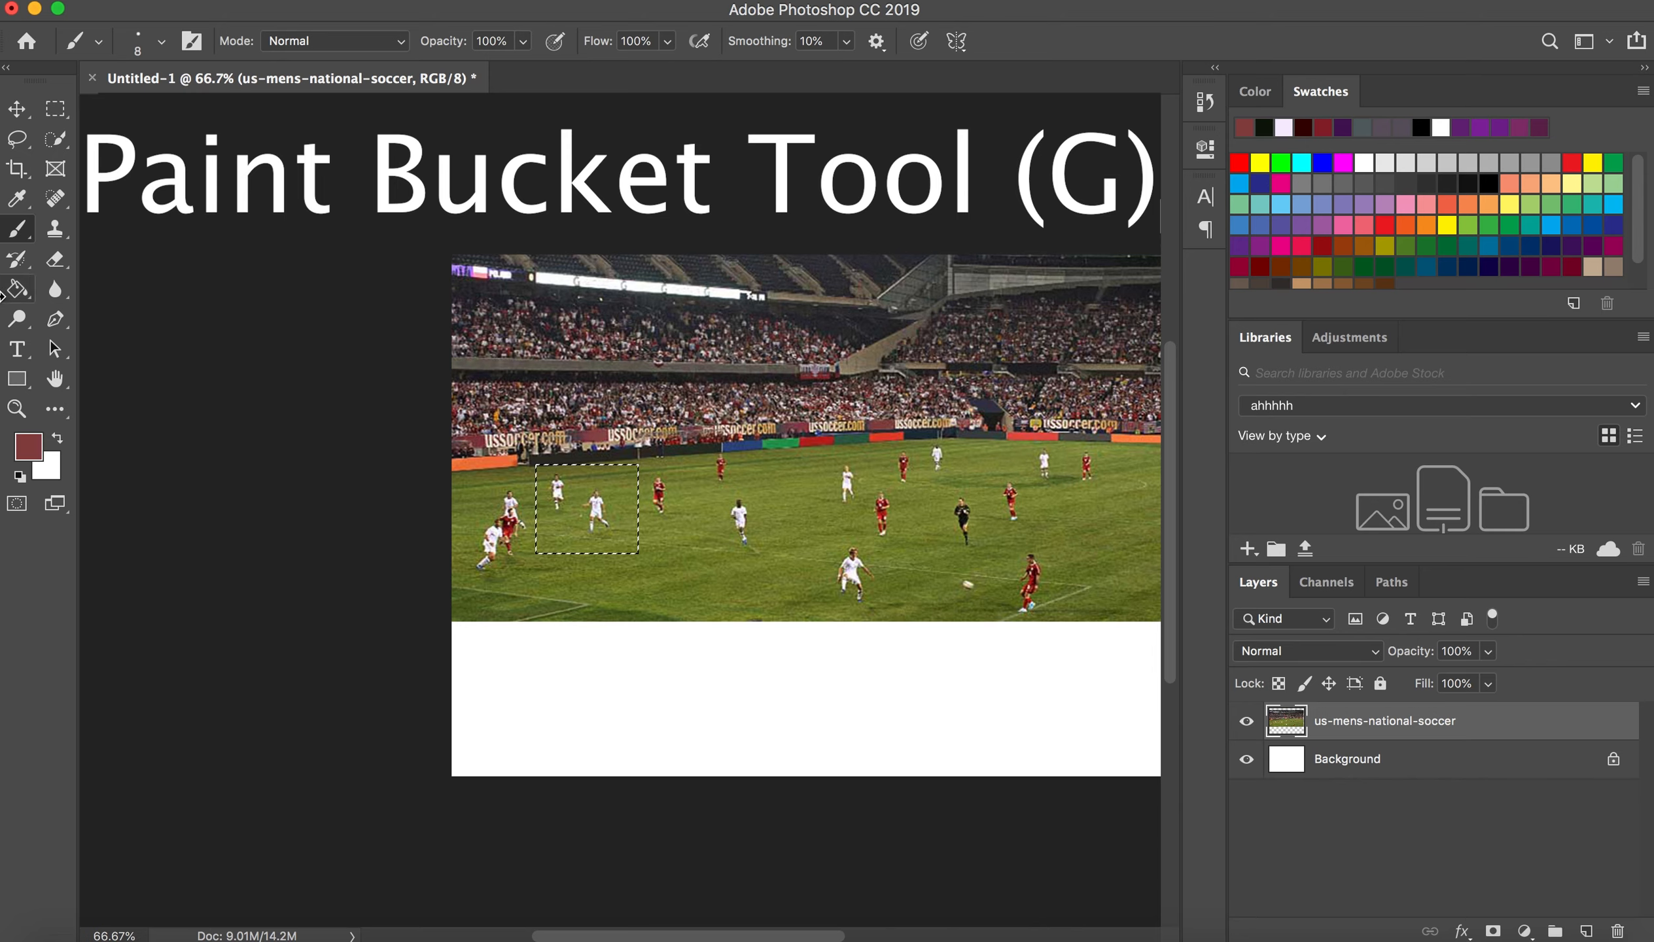
- Marquee-select a full-width rectangle from the lower stands to just below the bottom edge of the photo
key("g")
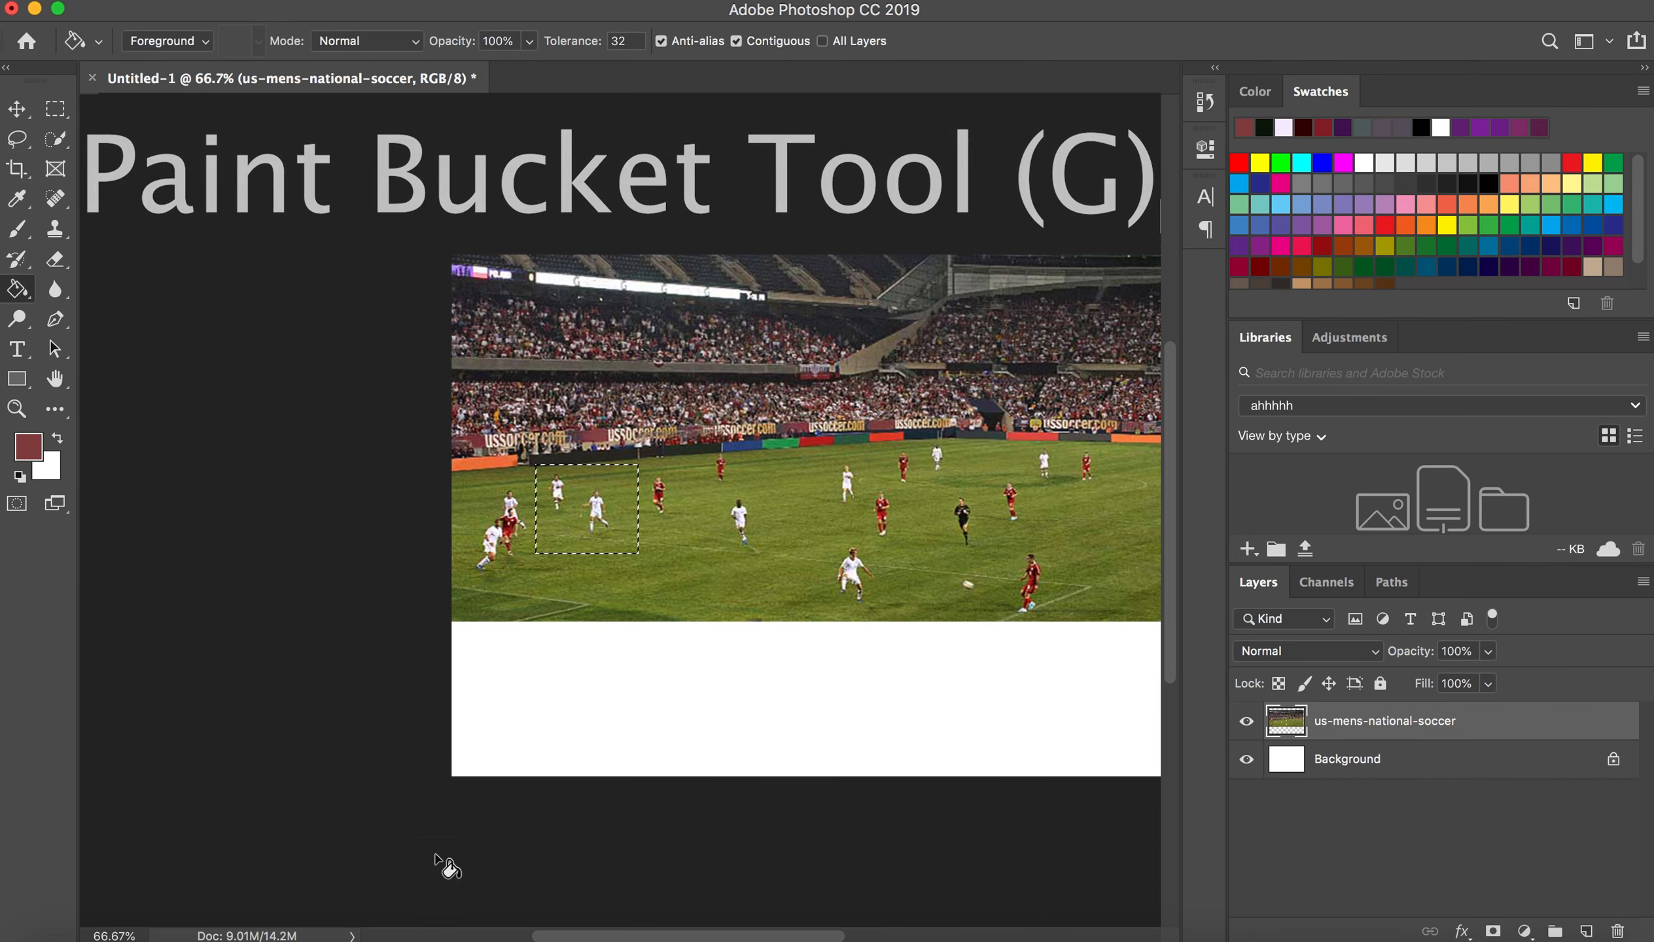
scroll(699, 807, "right", 5)
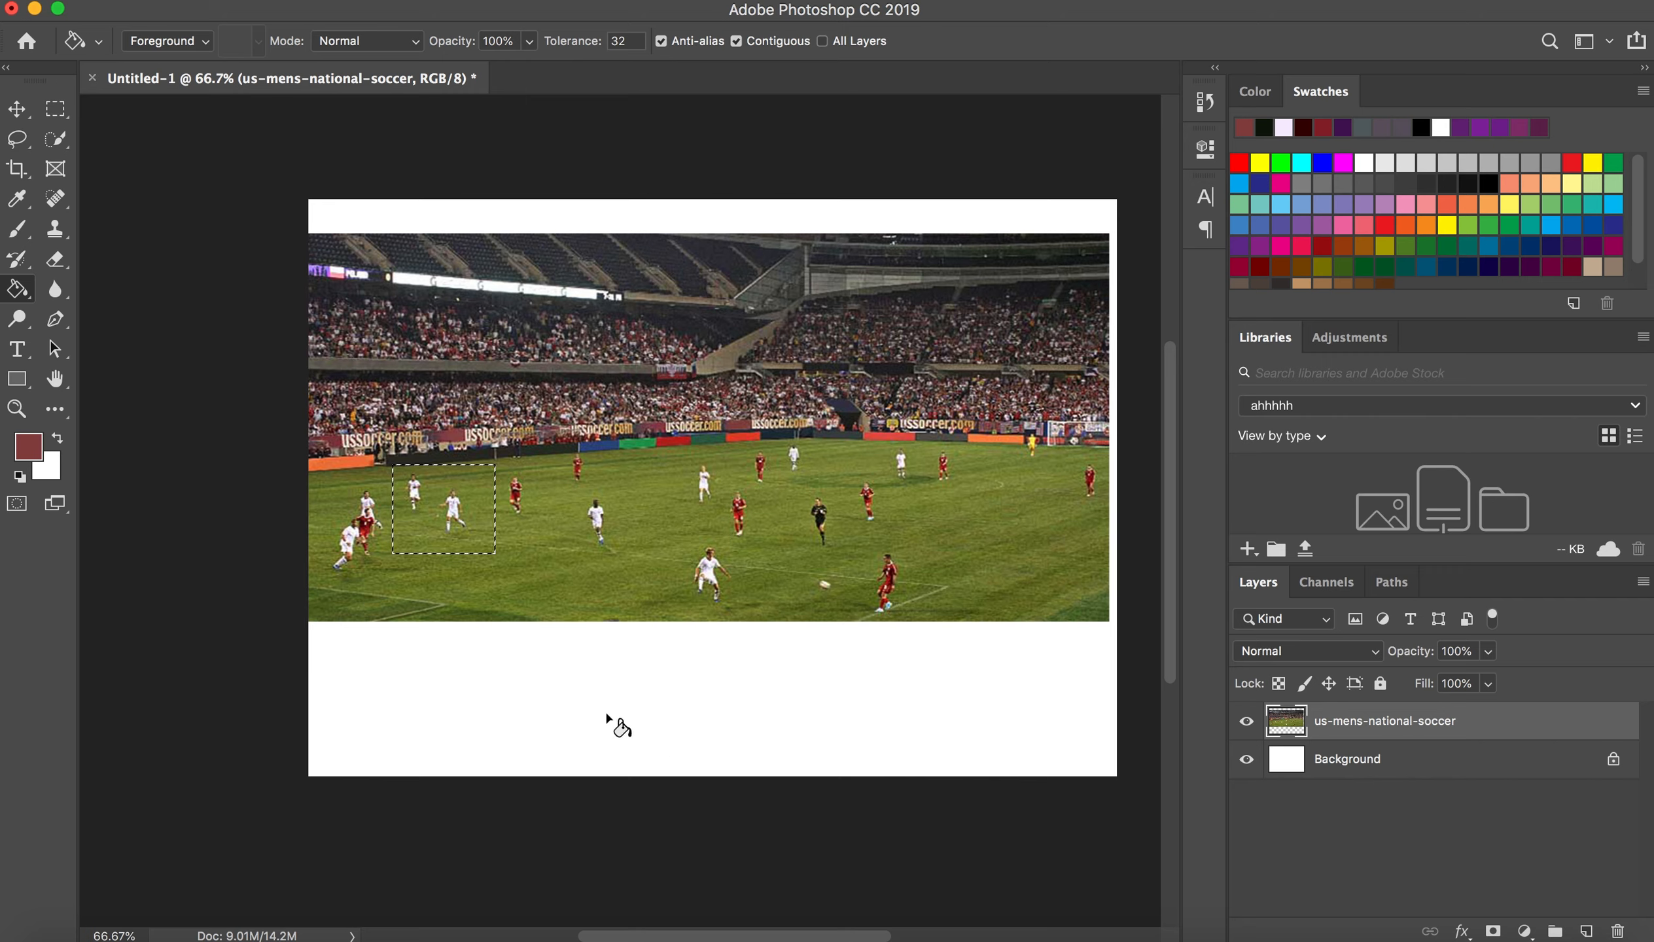
left_click(55, 122)
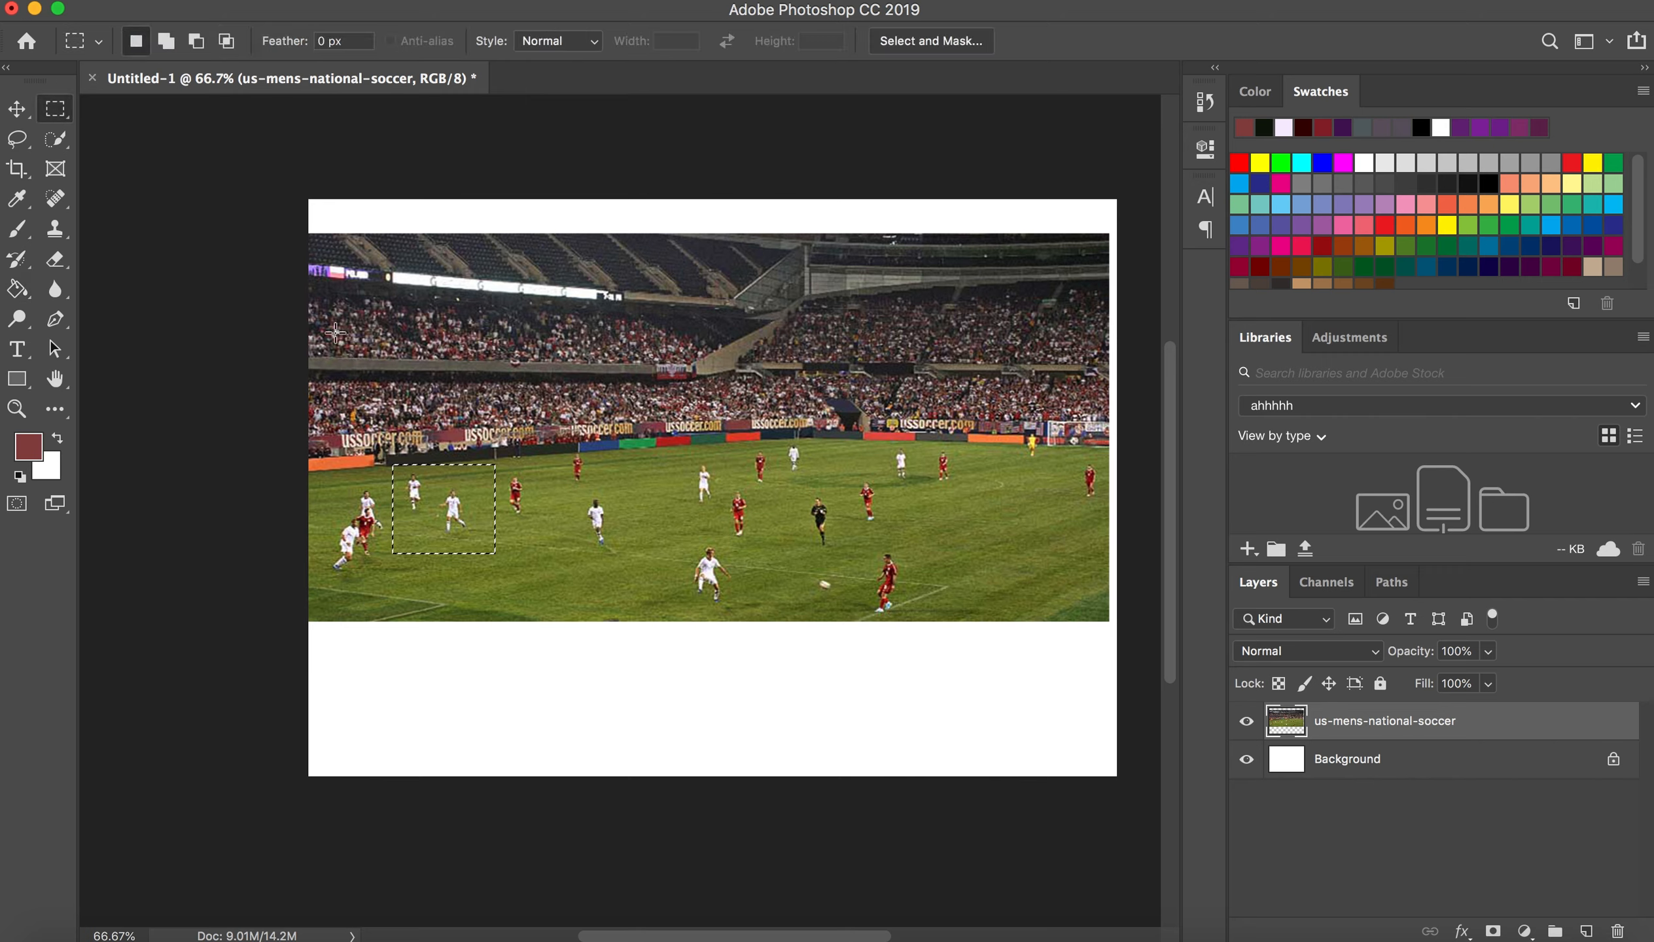
left_click_drag(240, 408, 1138, 649)
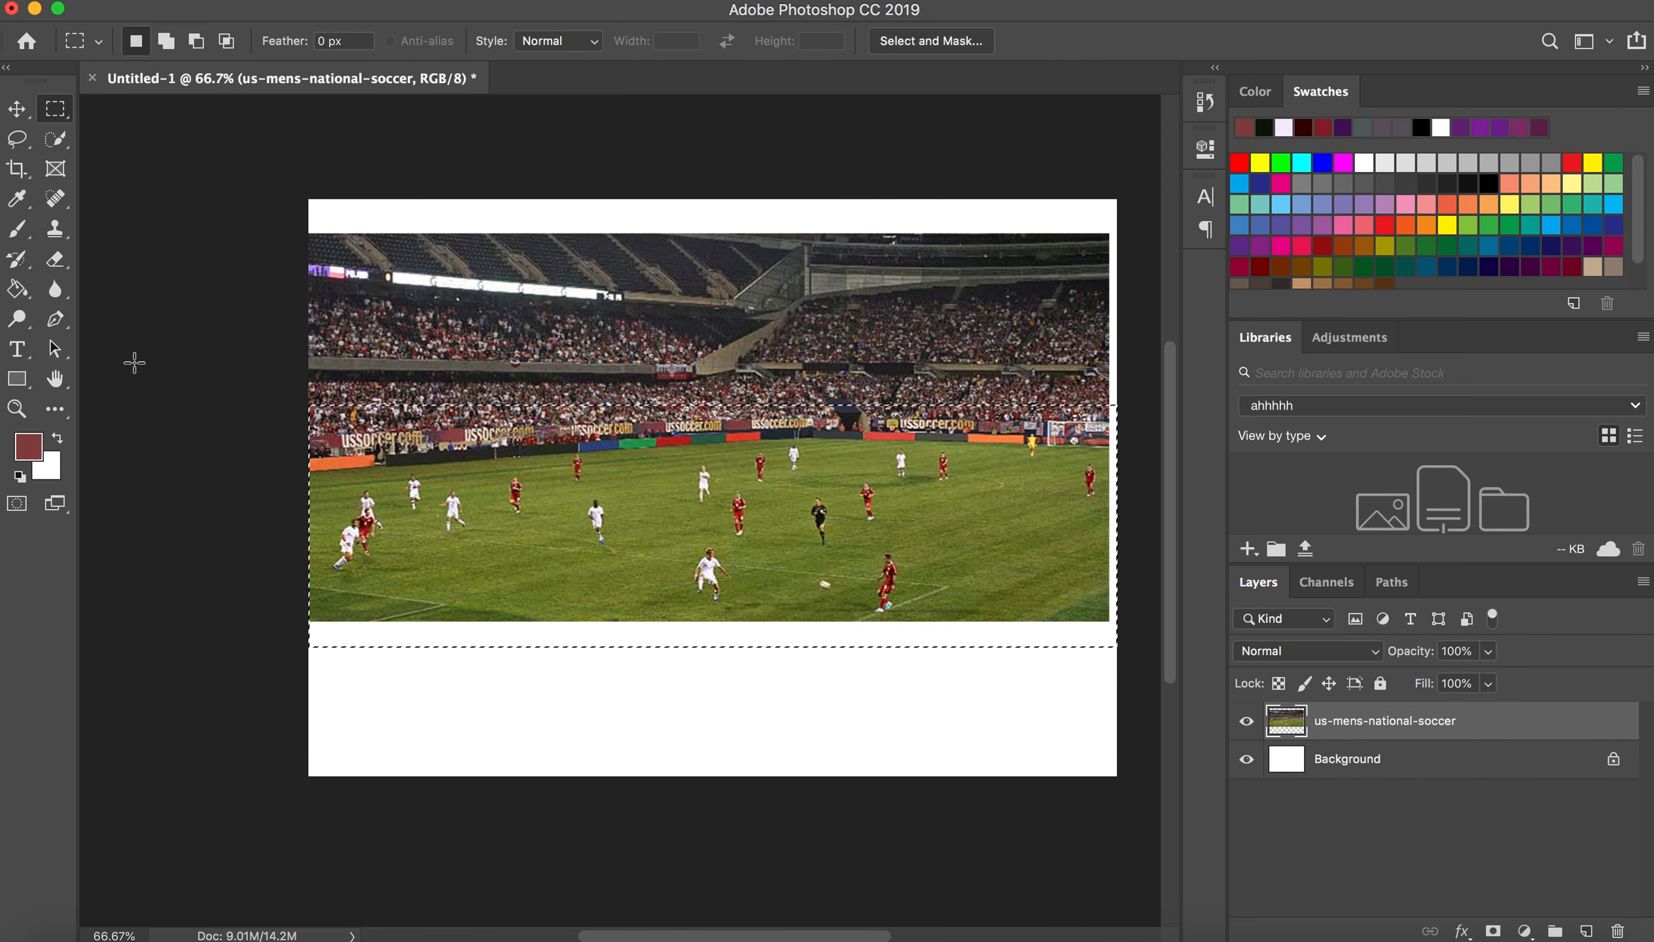
- Sample the dark green of the pitch as the foreground colour and activate the Paint Bucket tool
left_click(20, 291)
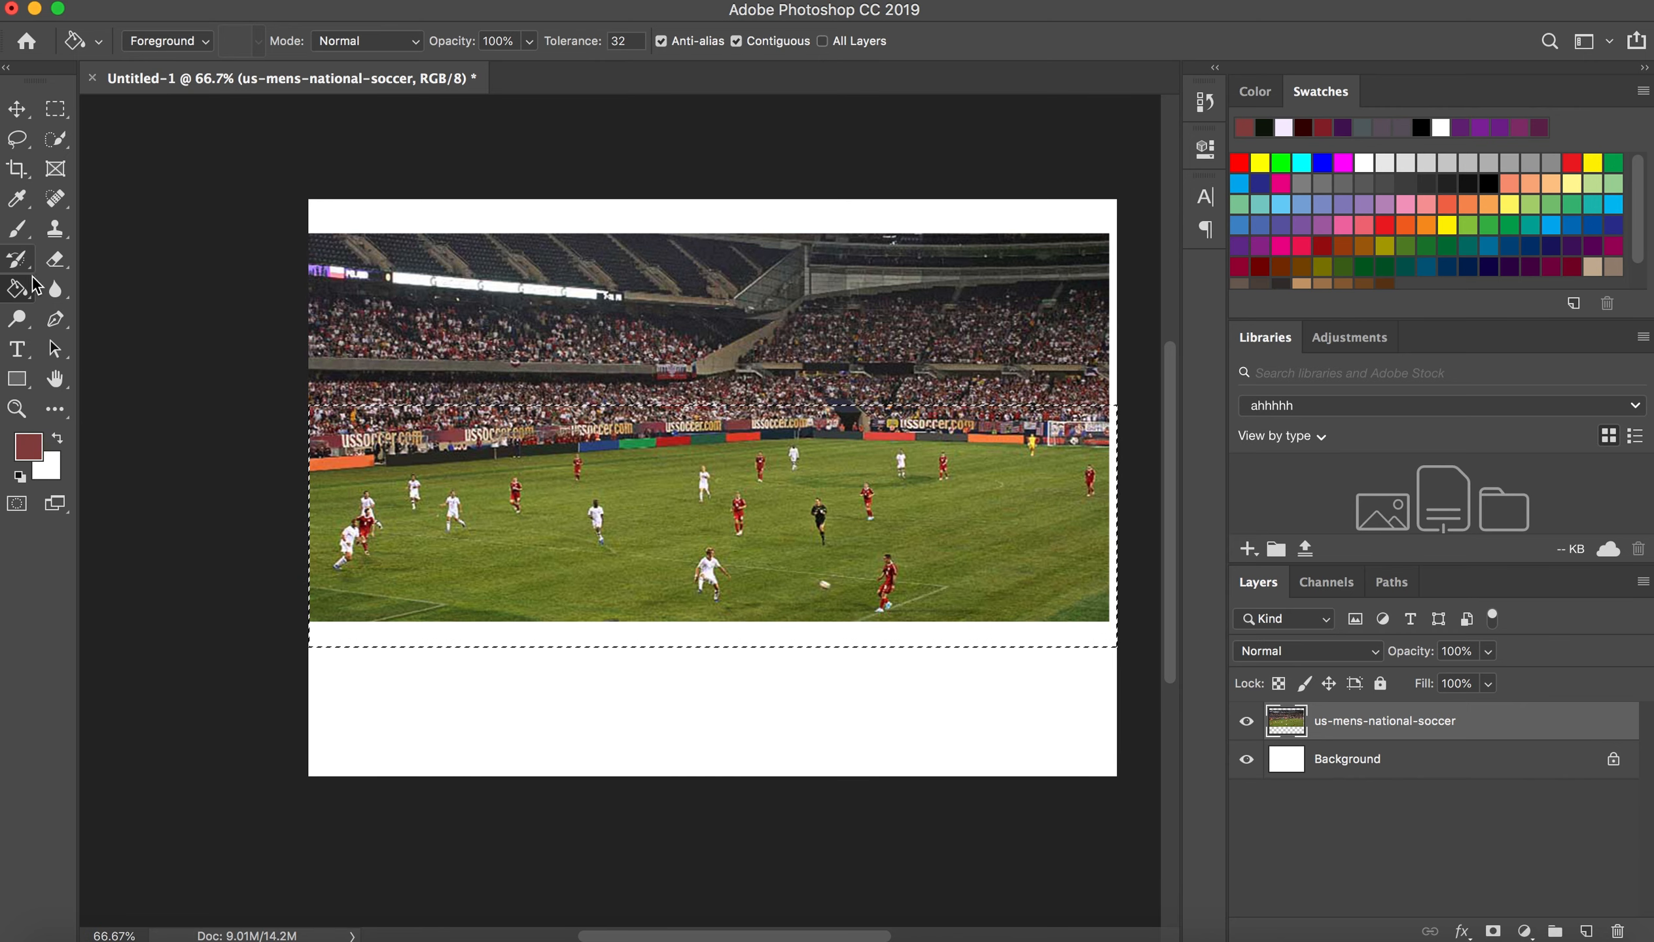
left_click(21, 200)
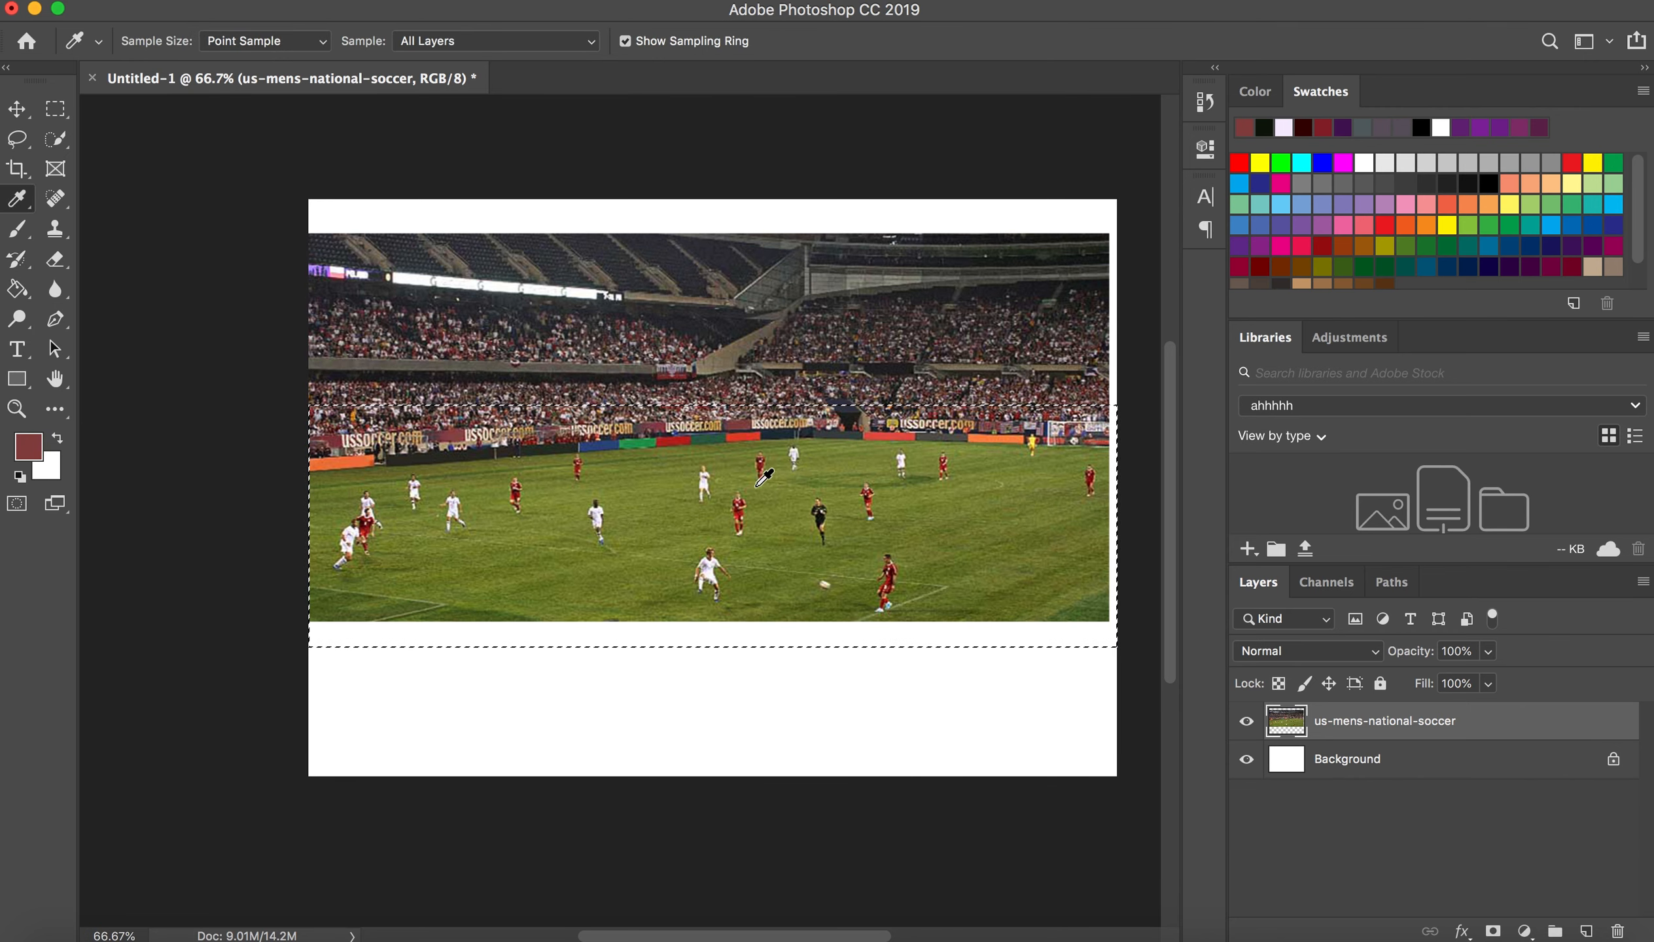
left_click(475, 611)
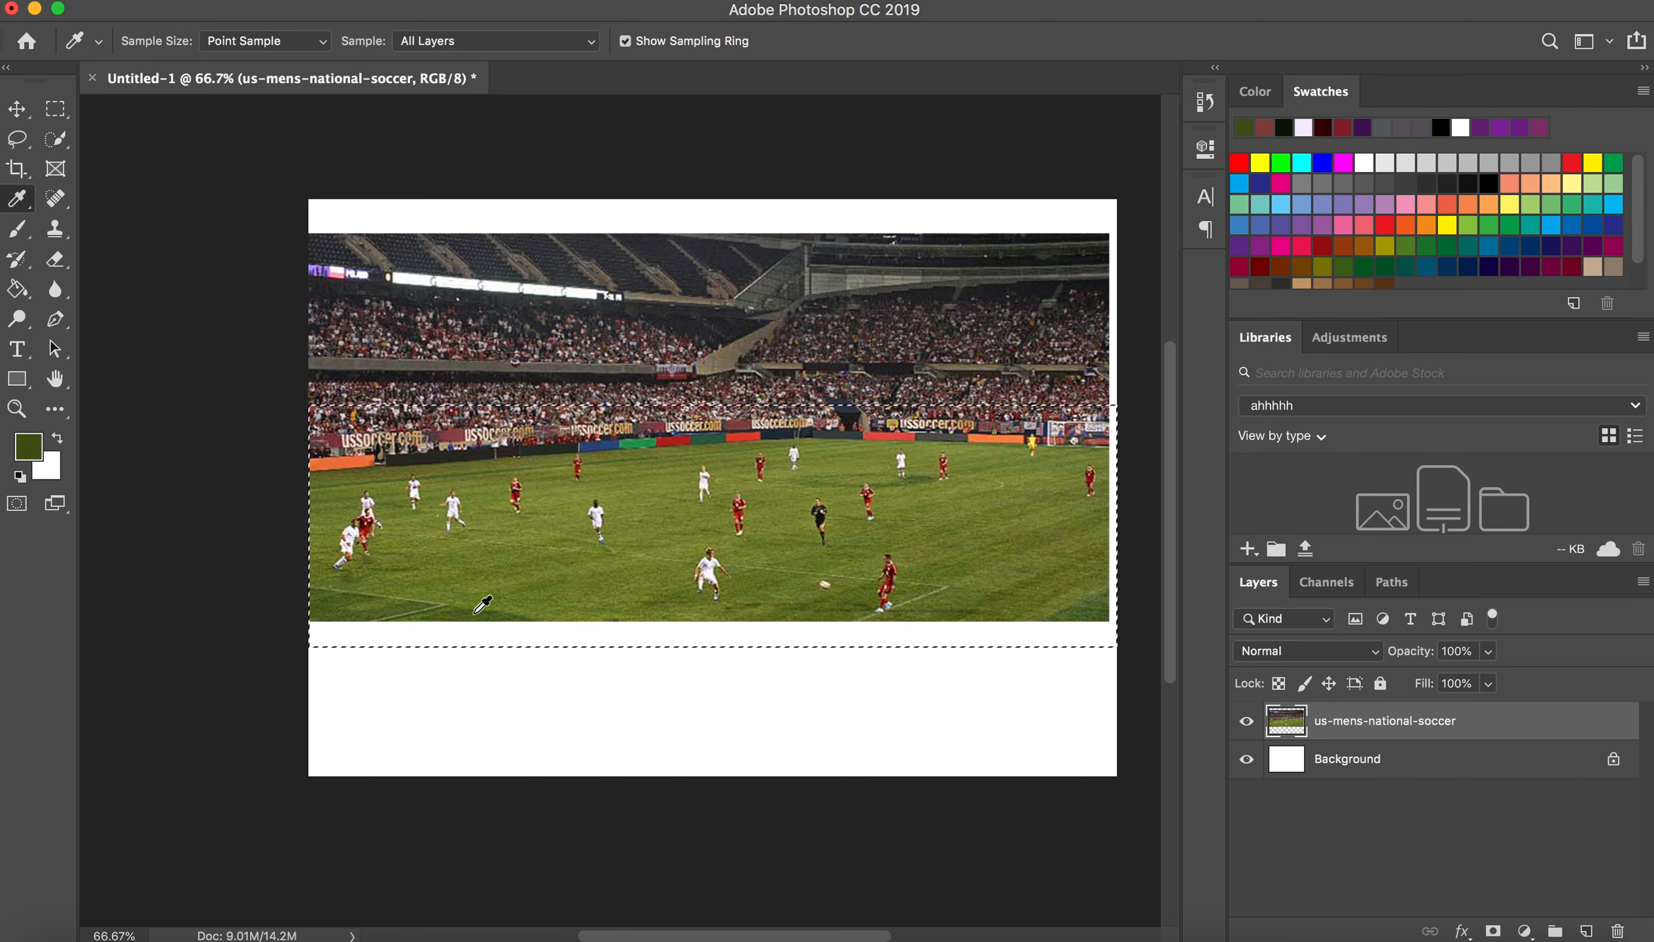
left_click(18, 300)
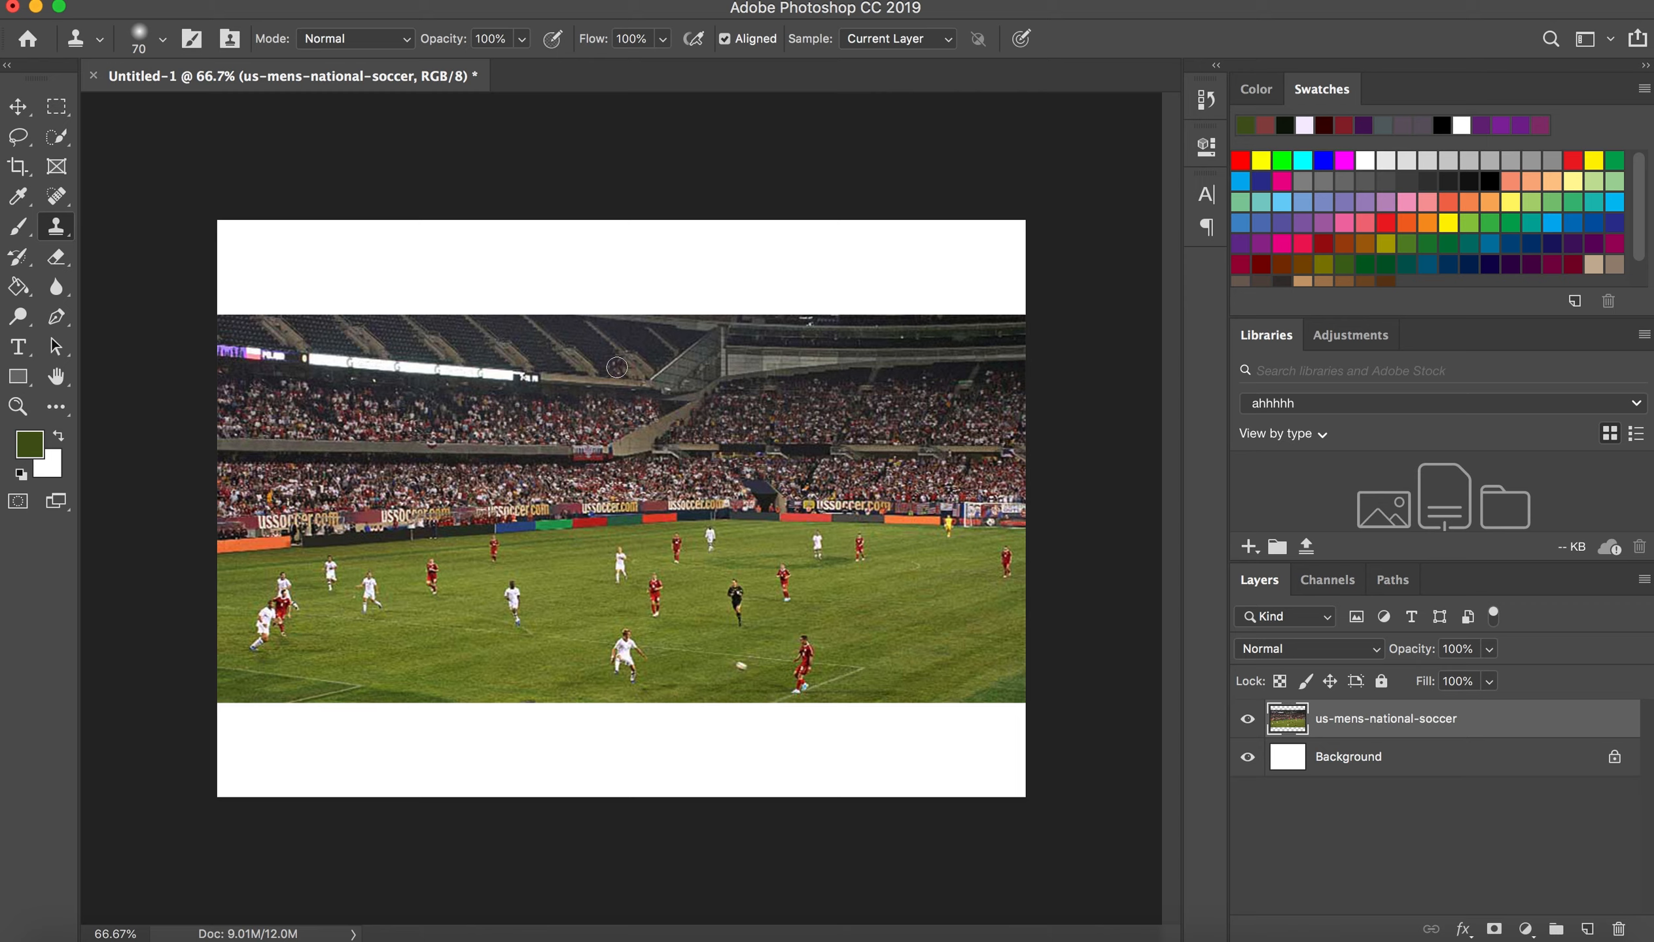
- Clone crowd over the empty seats in the upper-left stands with the Clone Stamp tool
mouse_move(609, 365)
left_mouse_down()
mouse_move(313, 324)
mouse_move(330, 337)
mouse_move(252, 333)
left_mouse_up()
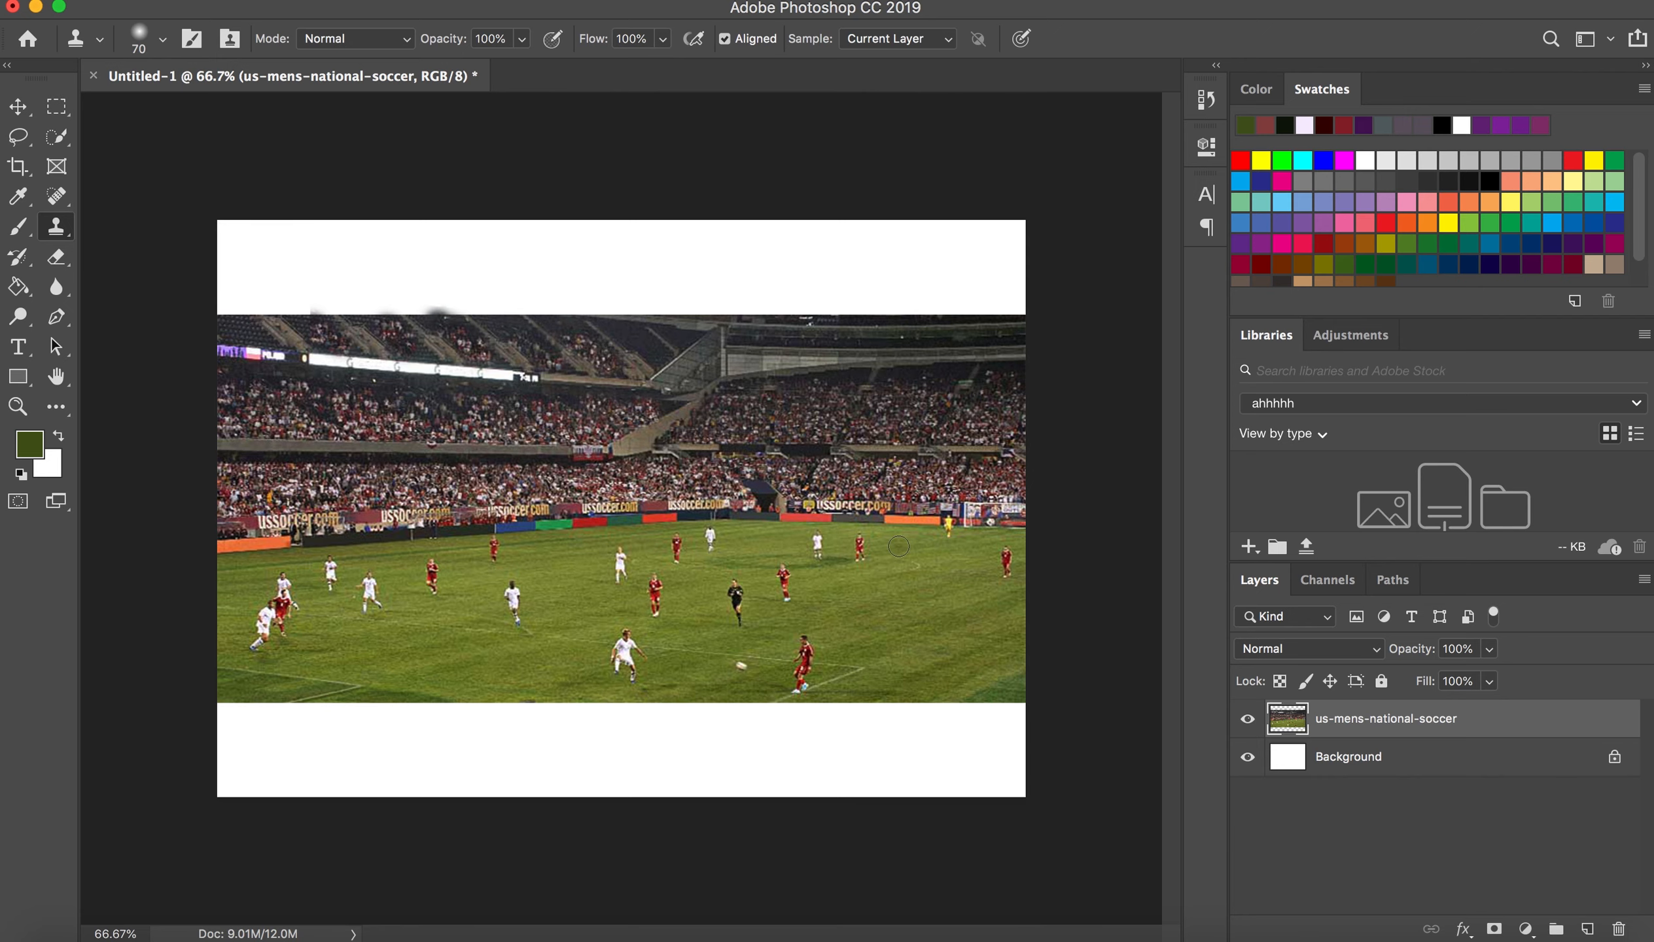
key("super+1")
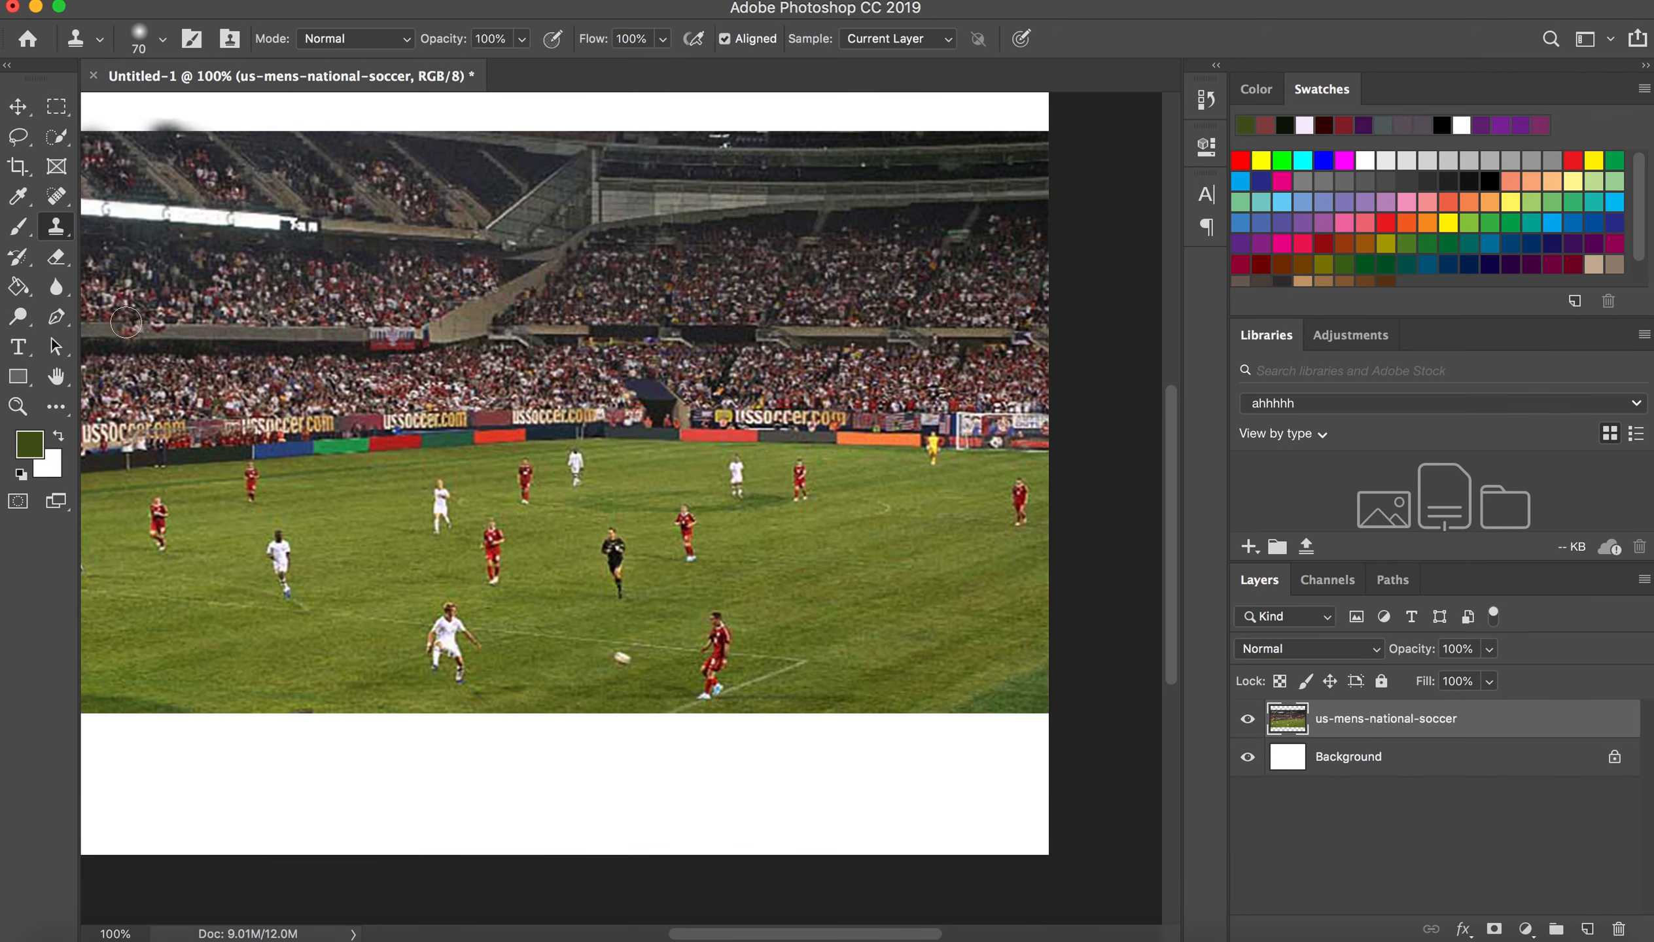
- Trace a closed Pen path around the whole red-shirted player standing left of the black-clad referee
left_click(68, 315)
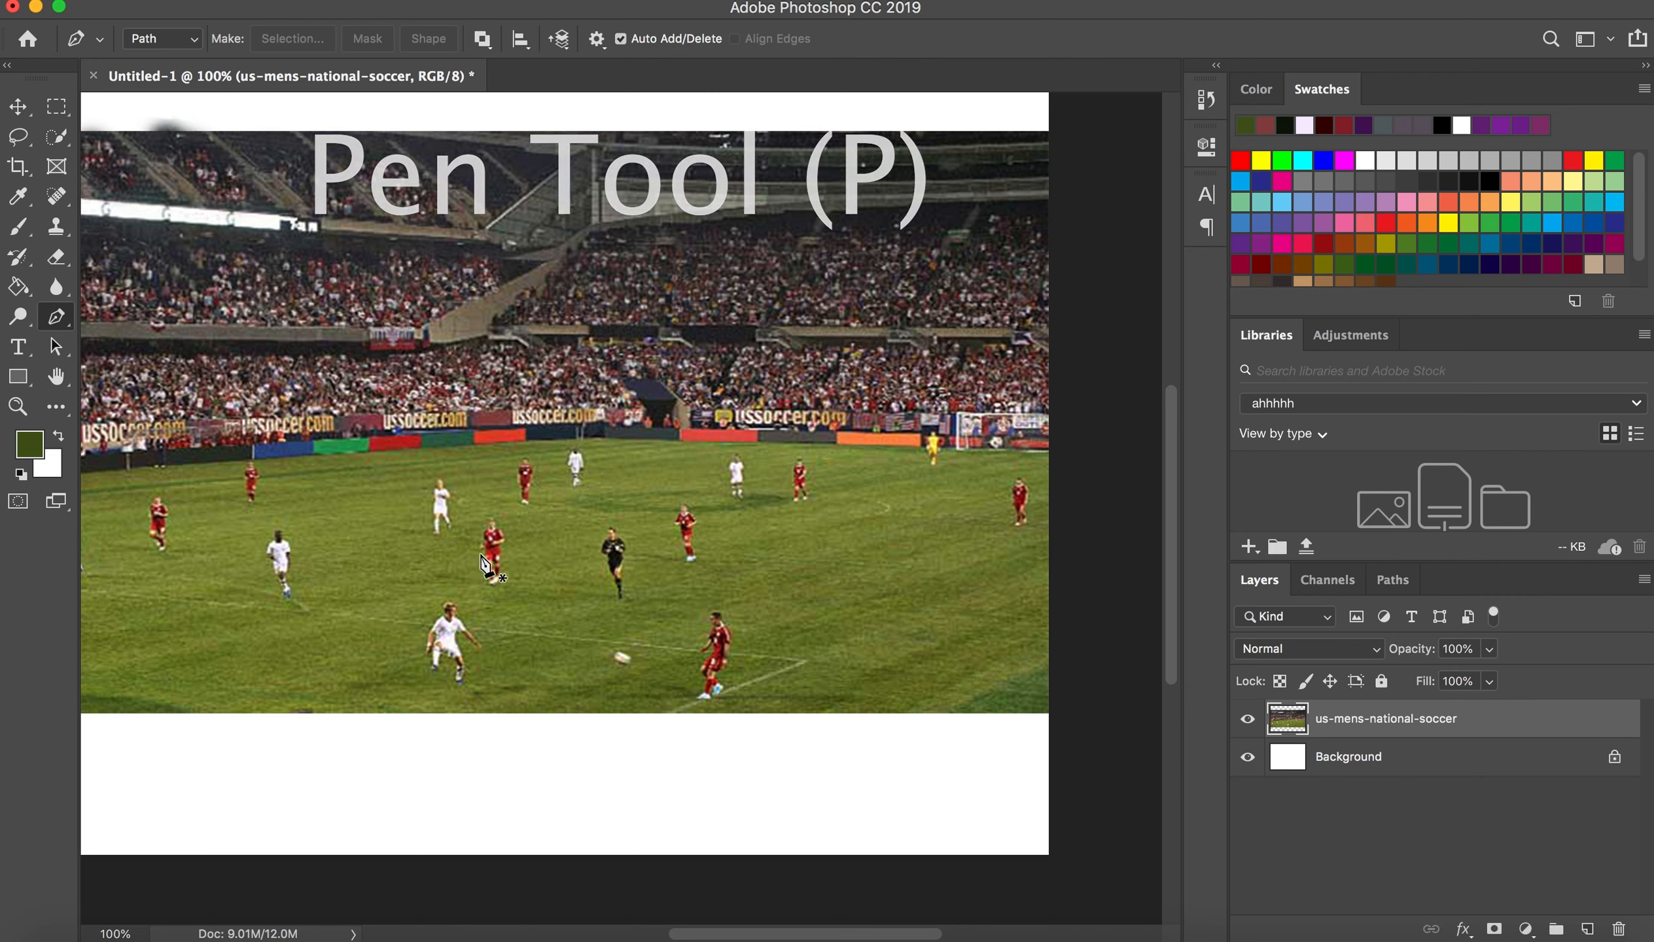
key("z")
left_click(489, 505)
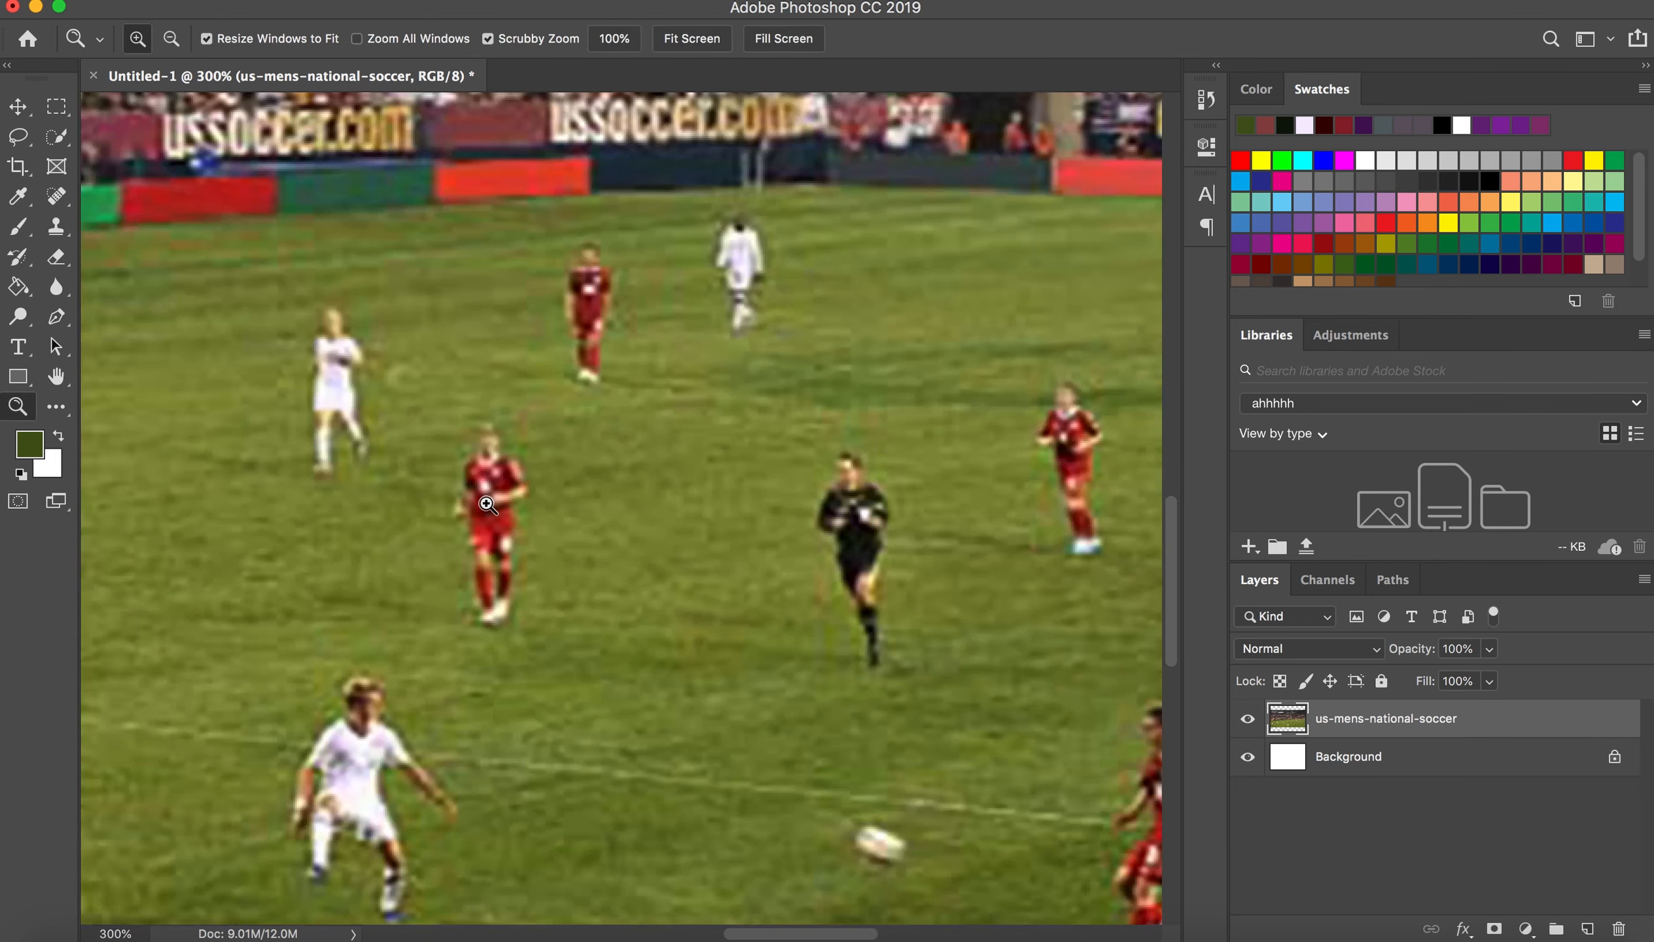
left_click(488, 506)
left_click(489, 505)
left_click(489, 506)
left_click(486, 499)
key("p")
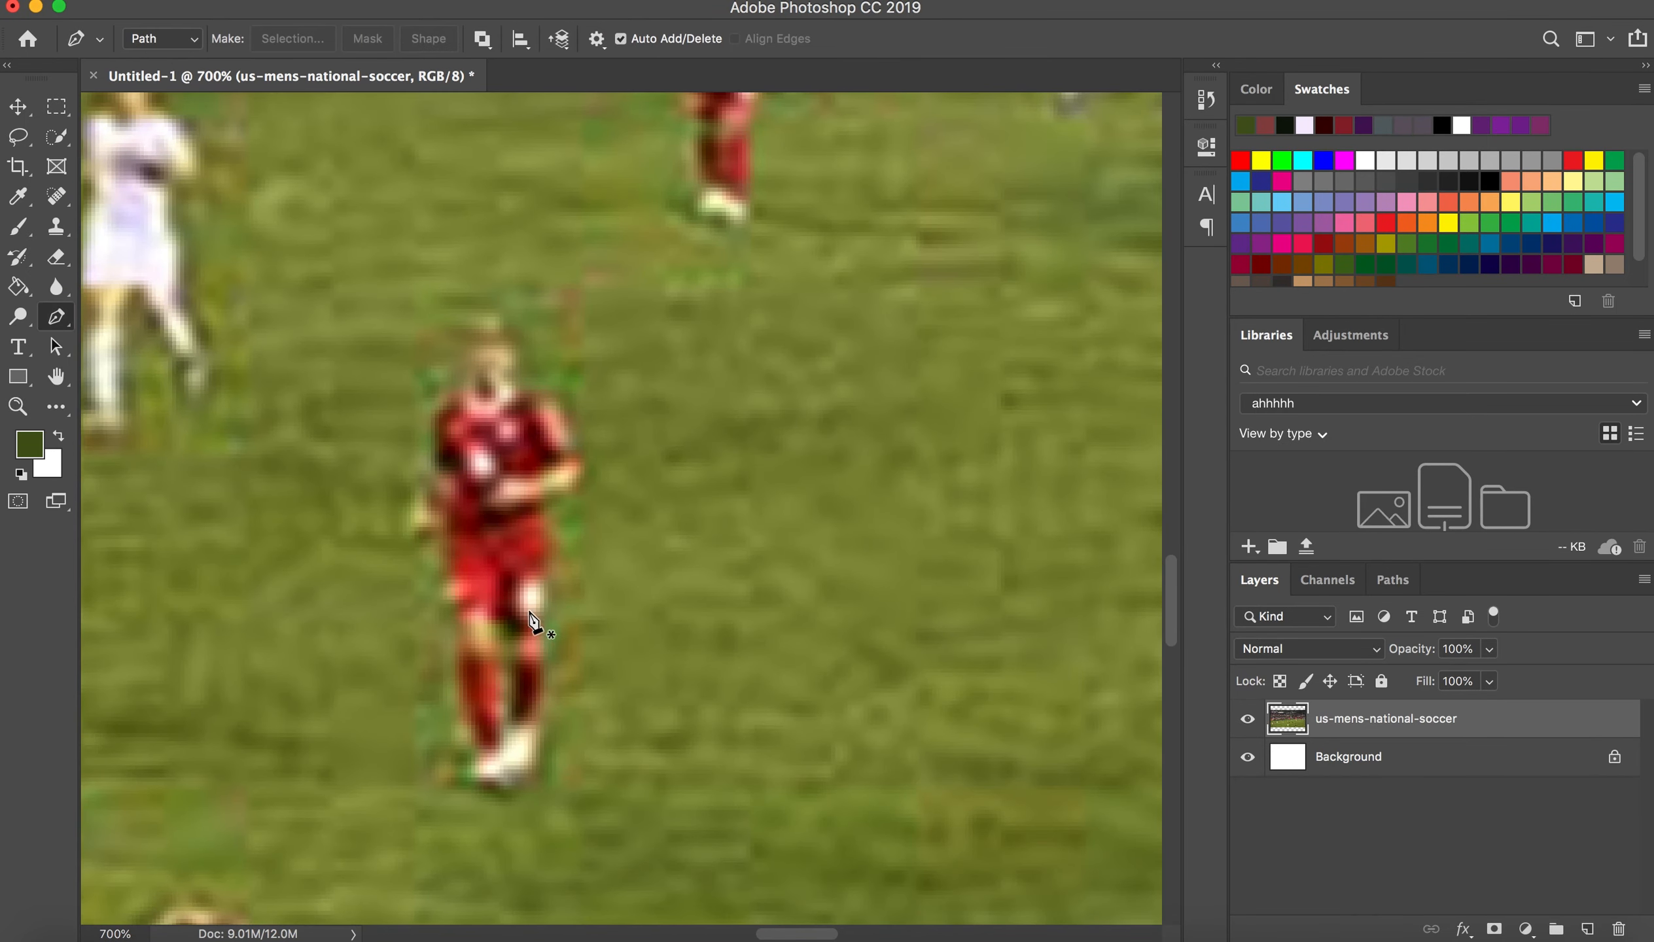
left_click(466, 775)
left_click(475, 749)
left_click(467, 712)
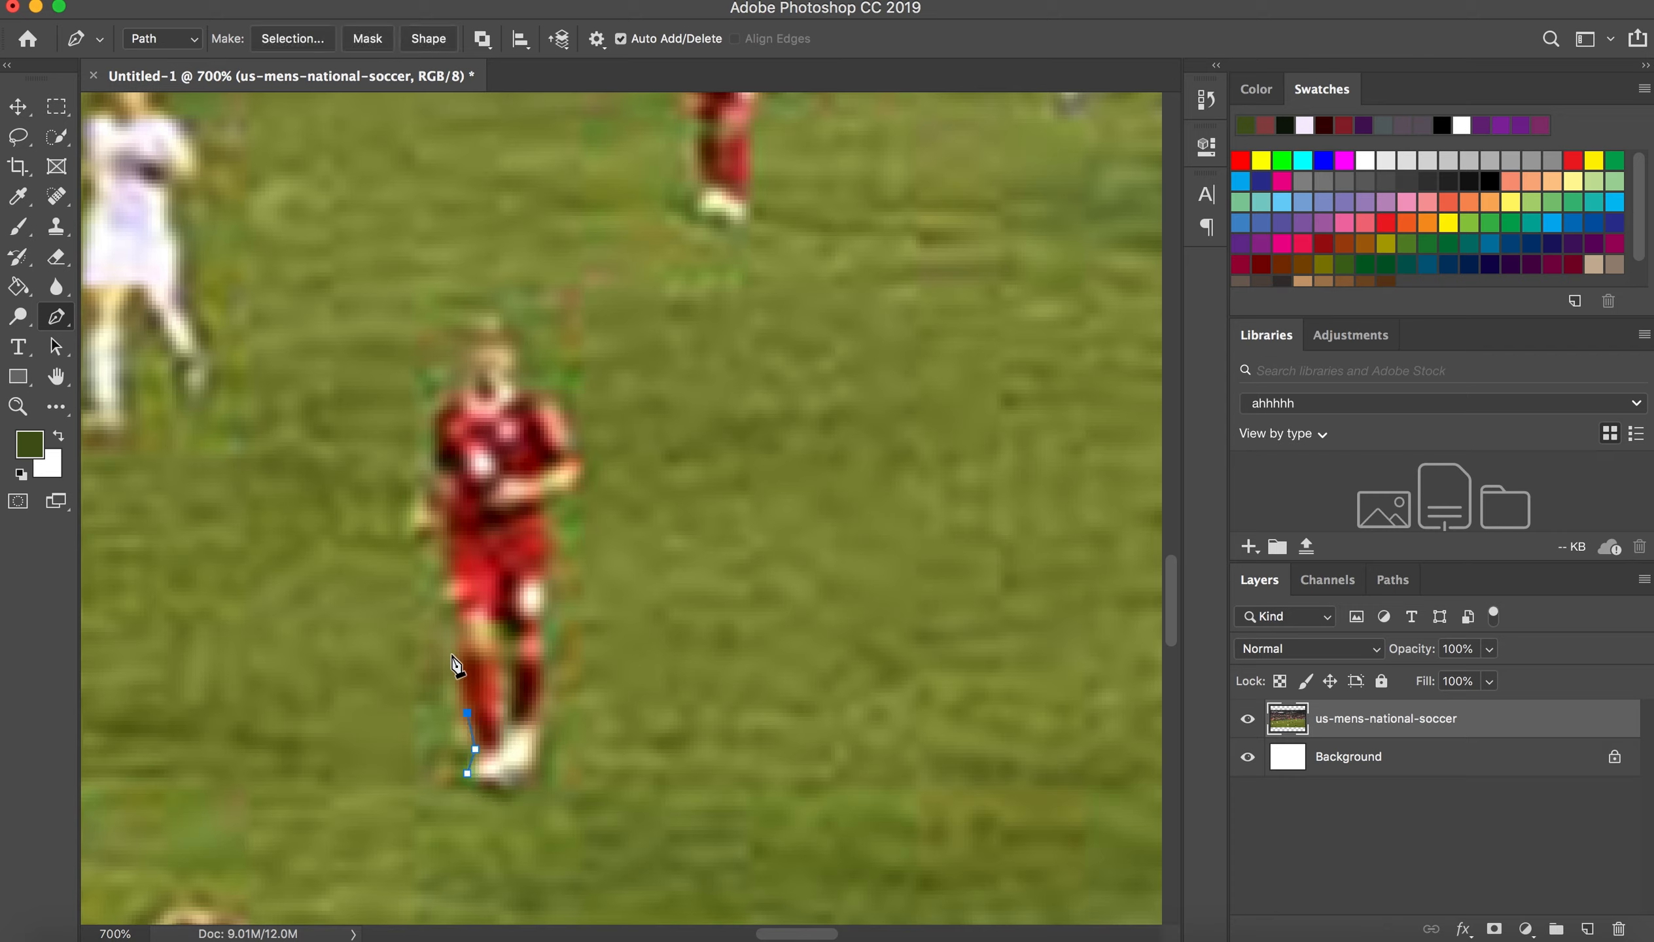
left_click(458, 645)
left_click(451, 588)
left_click(446, 538)
left_click(412, 545)
left_click(411, 502)
left_click(426, 478)
left_click(431, 435)
left_click(434, 406)
left_click(455, 394)
left_click(463, 366)
left_click(463, 324)
left_click(479, 308)
left_click(503, 313)
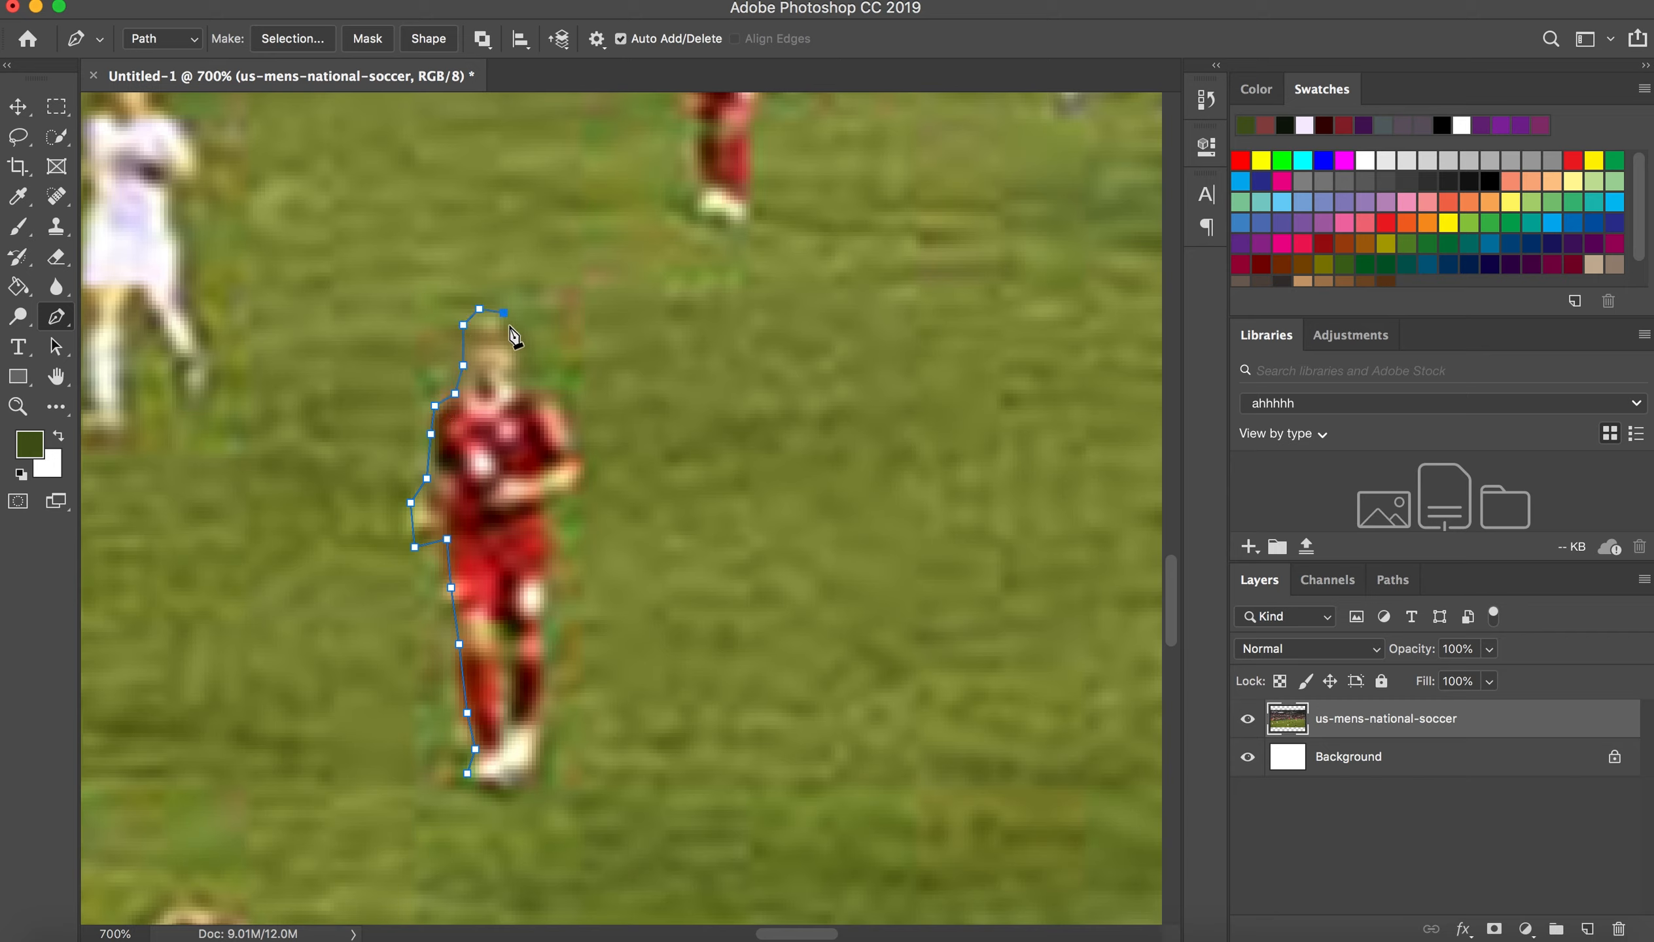
left_click(511, 329)
left_click(515, 362)
left_click(516, 386)
left_click(528, 394)
left_click(565, 394)
left_click(580, 426)
left_click(585, 462)
left_click(580, 490)
left_click(547, 503)
left_click(544, 559)
left_click(548, 632)
left_click(545, 701)
left_click(540, 761)
left_click(503, 785)
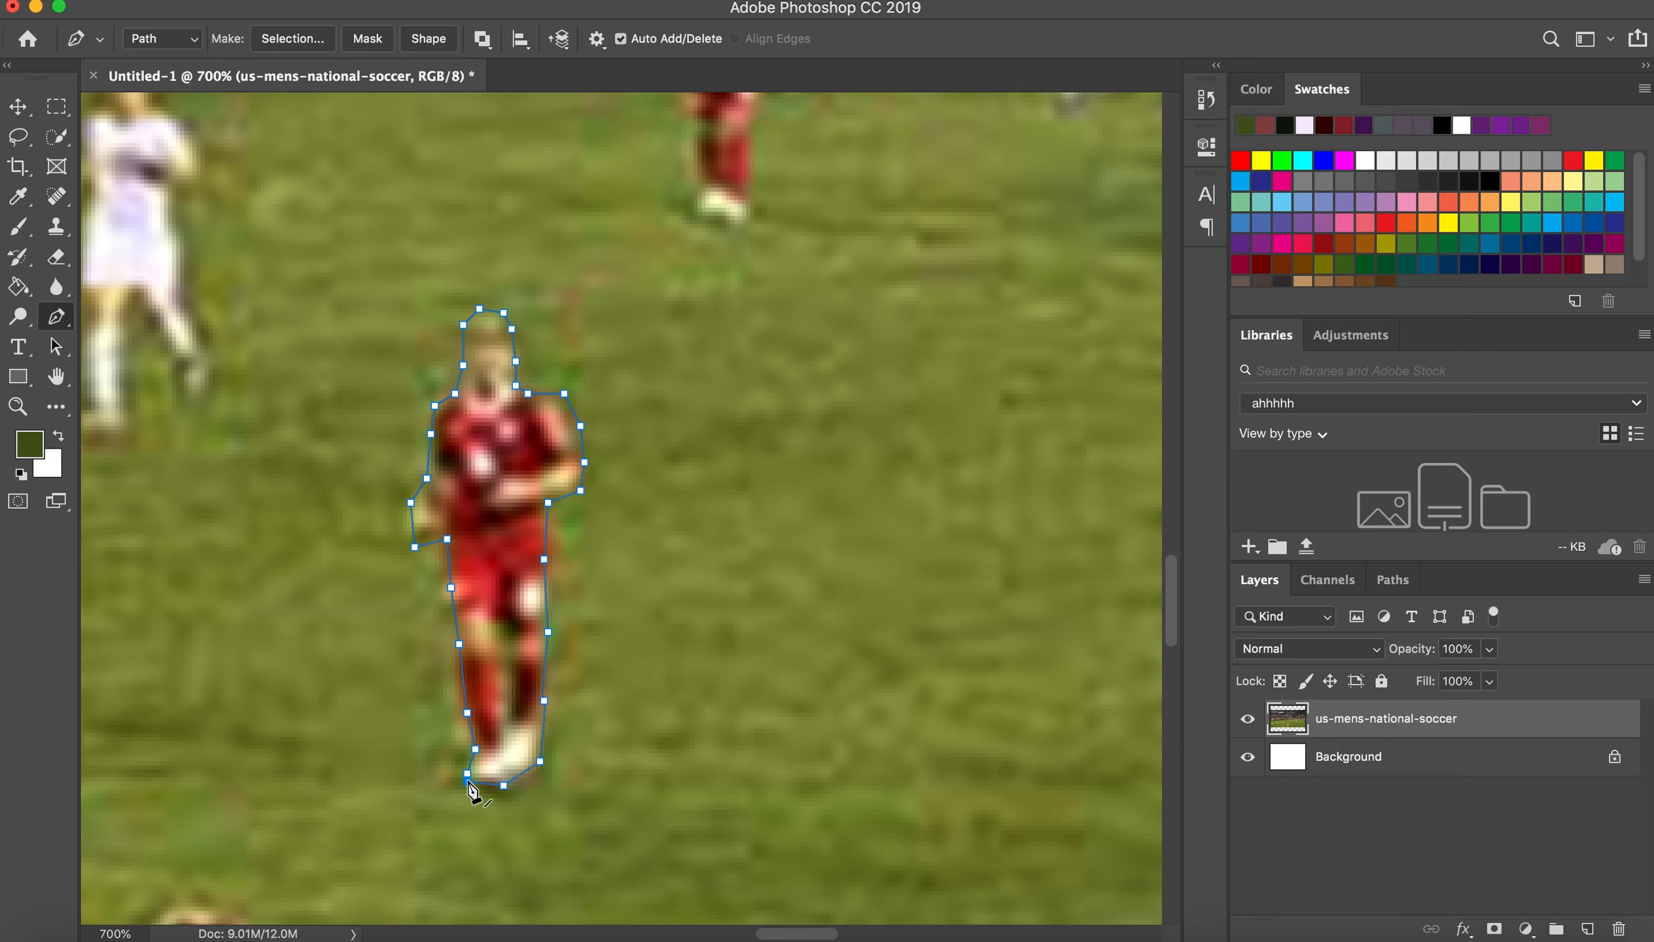
left_click(466, 773)
- Convert the closed path around the red-shirted player into a selection
right_click(513, 492)
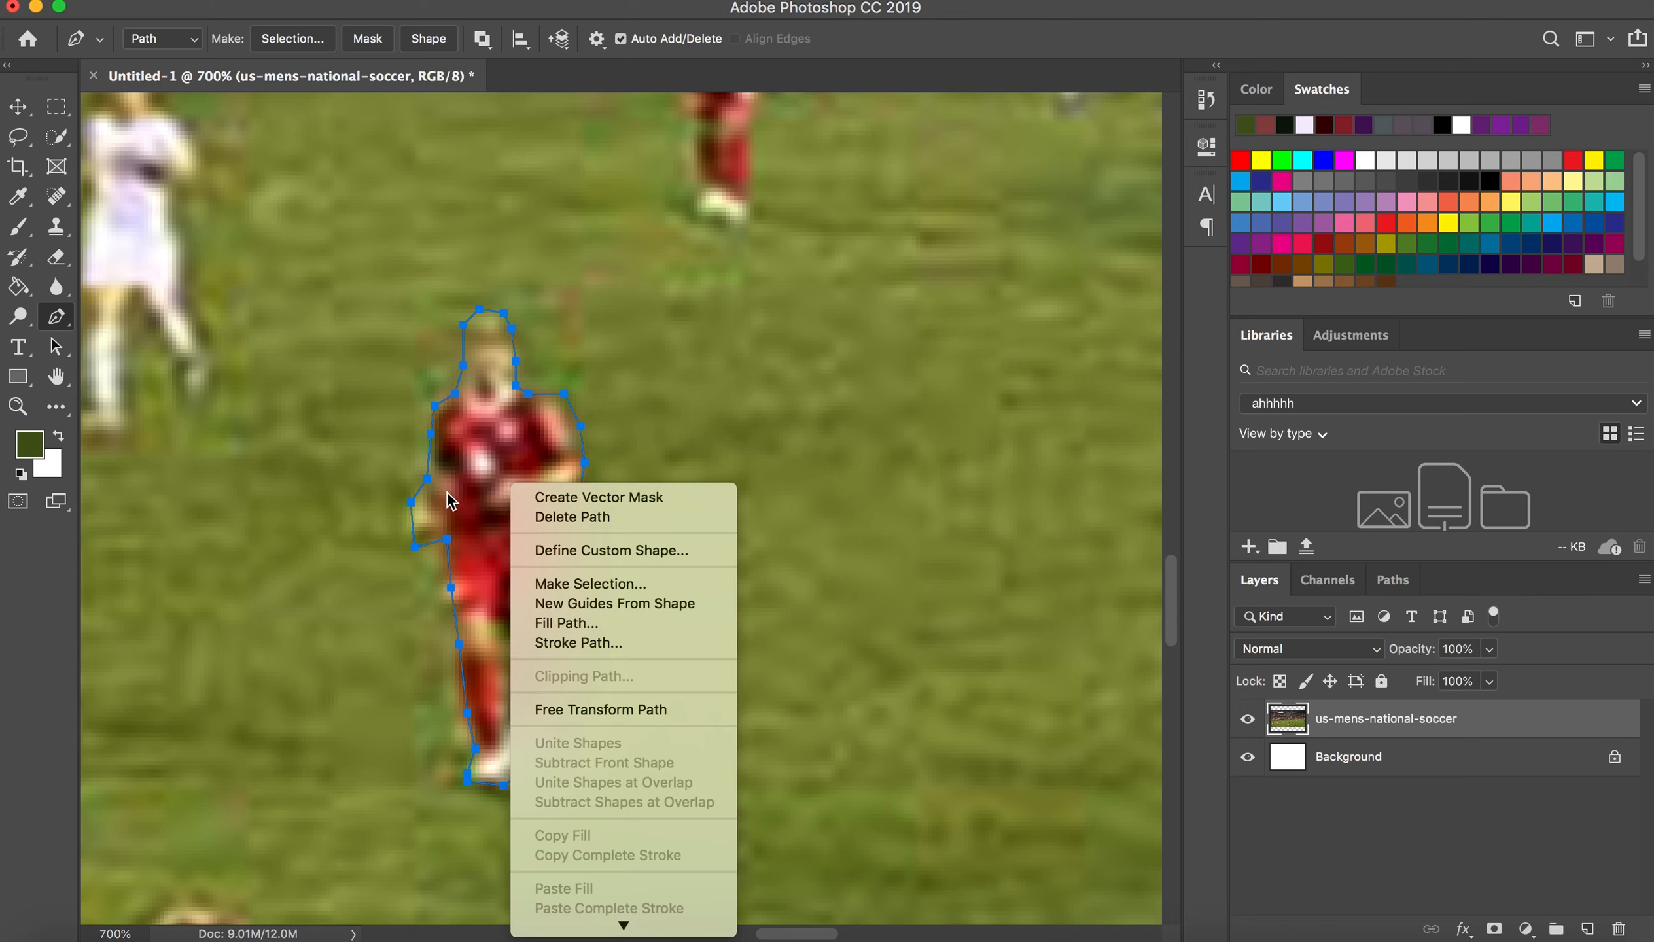
left_click(567, 583)
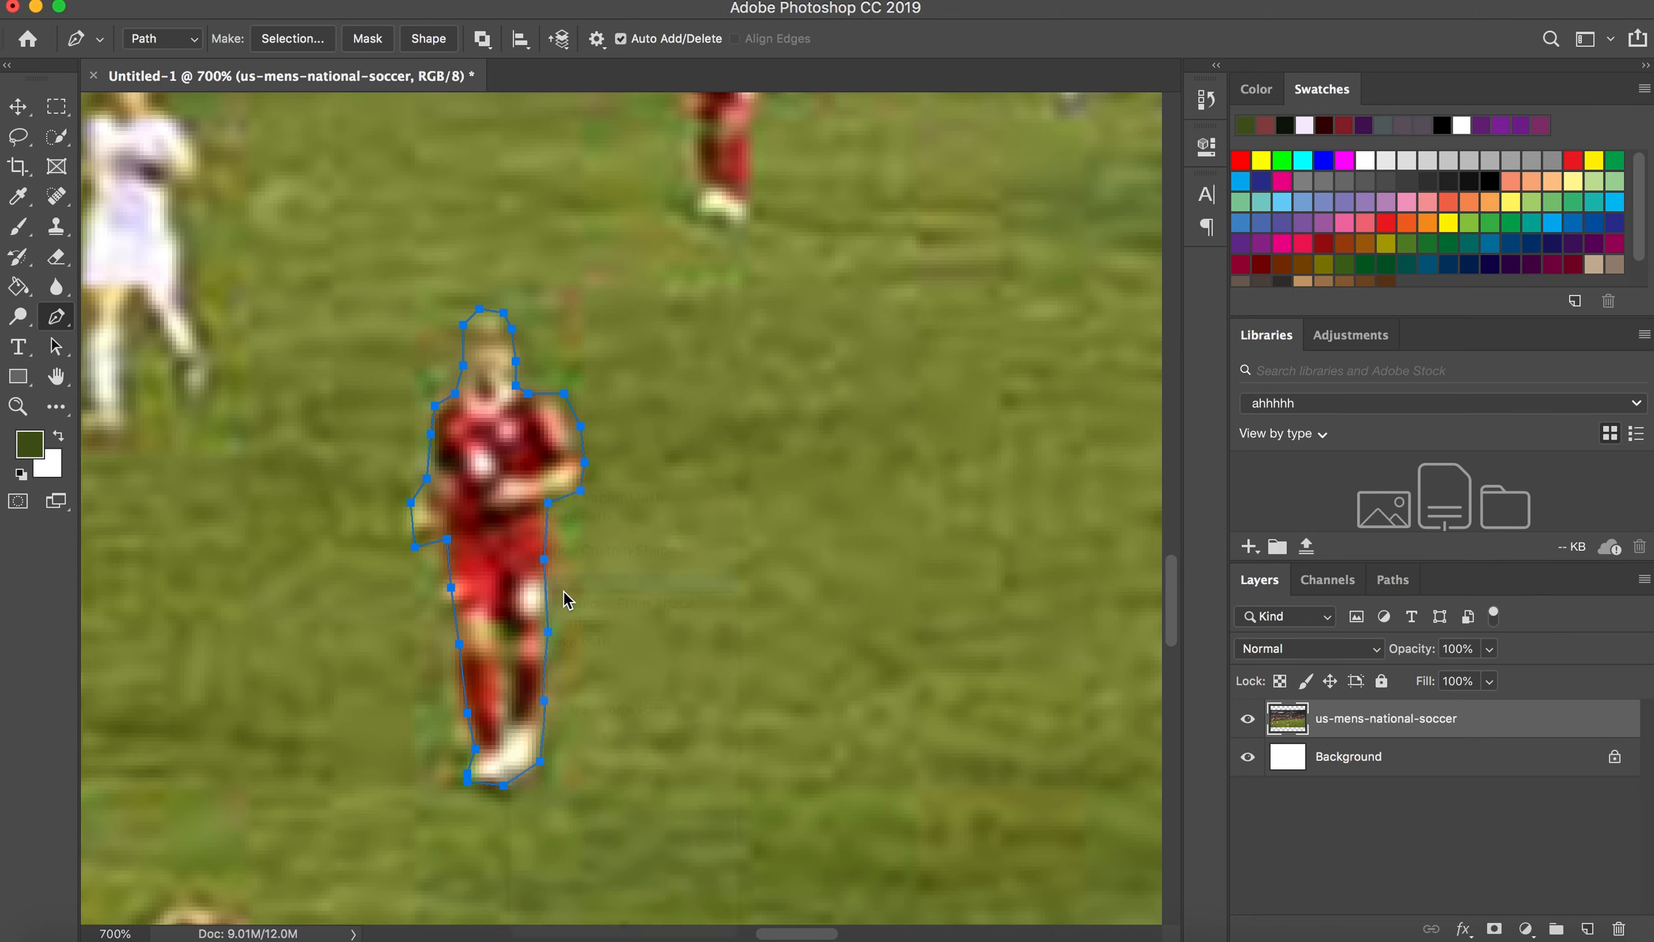
left_click(956, 328)
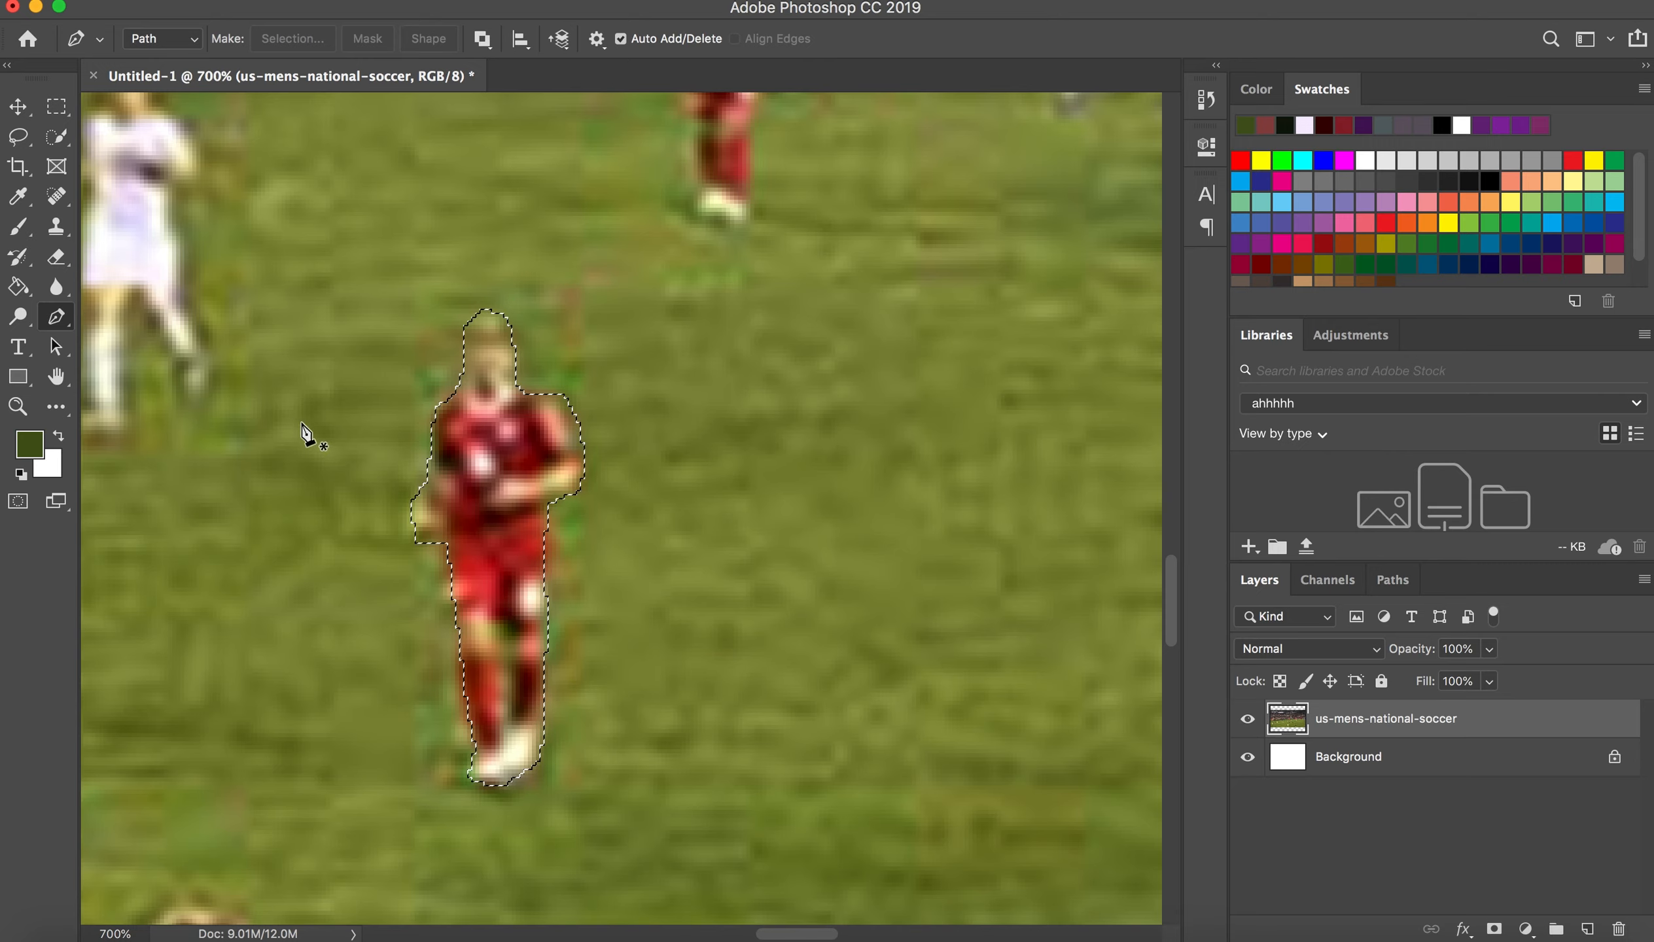
- Draw a dark green rectangle about 582 by 163 px over the middle of the stands with the Rectangle tool
key("super+1")
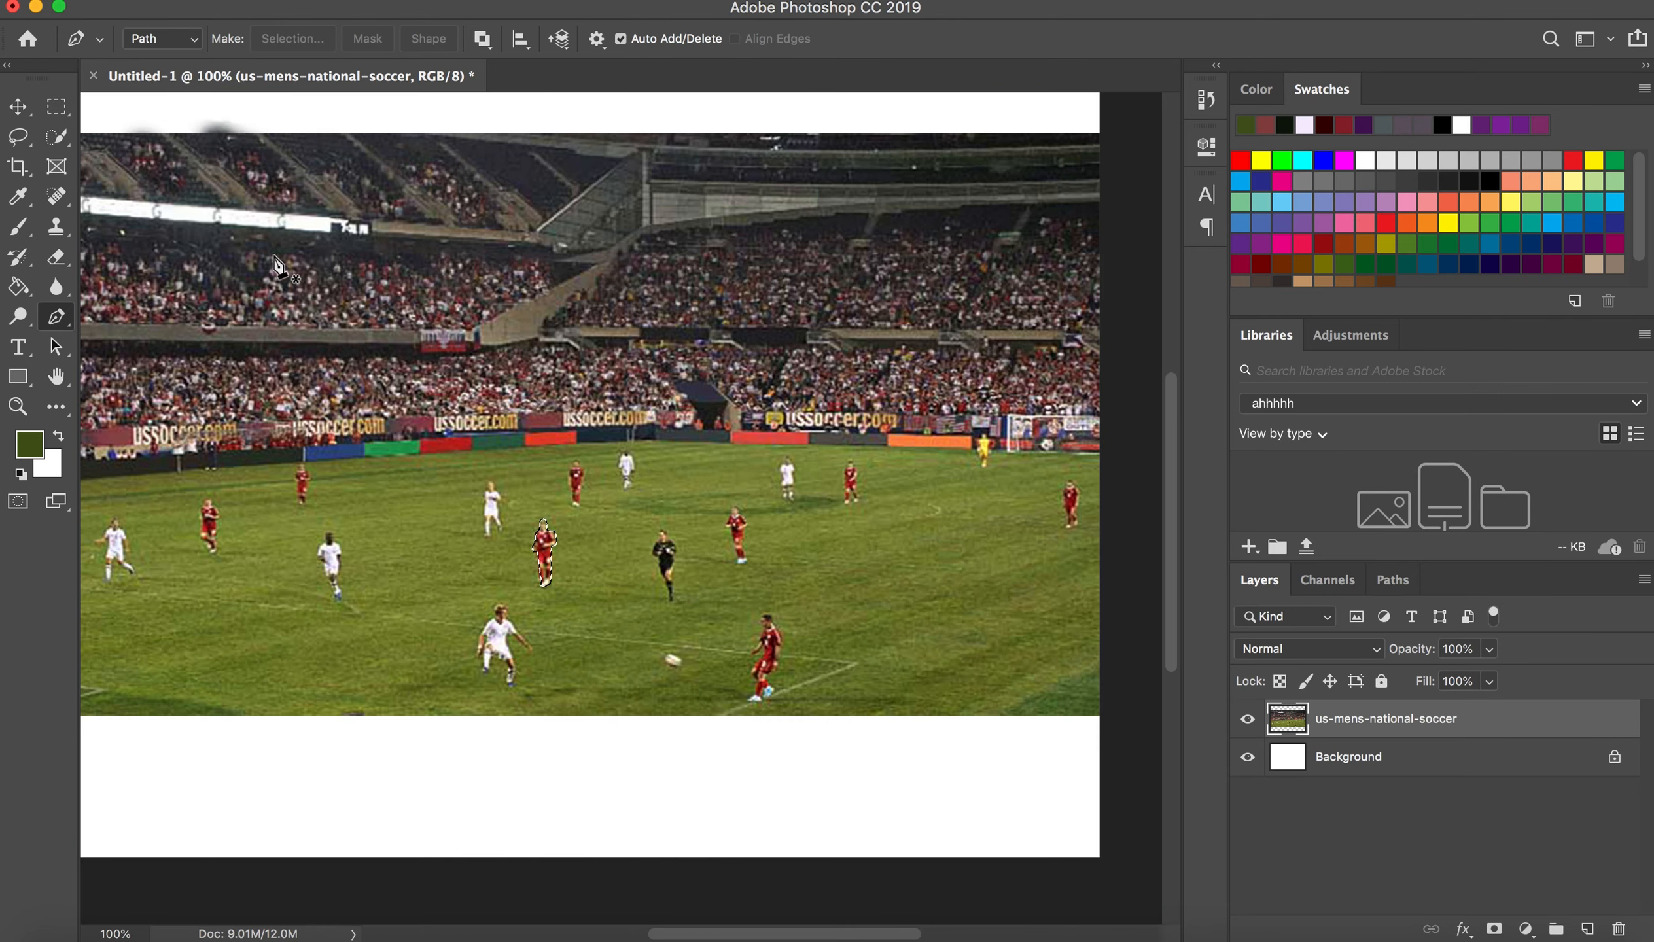
left_click(18, 377)
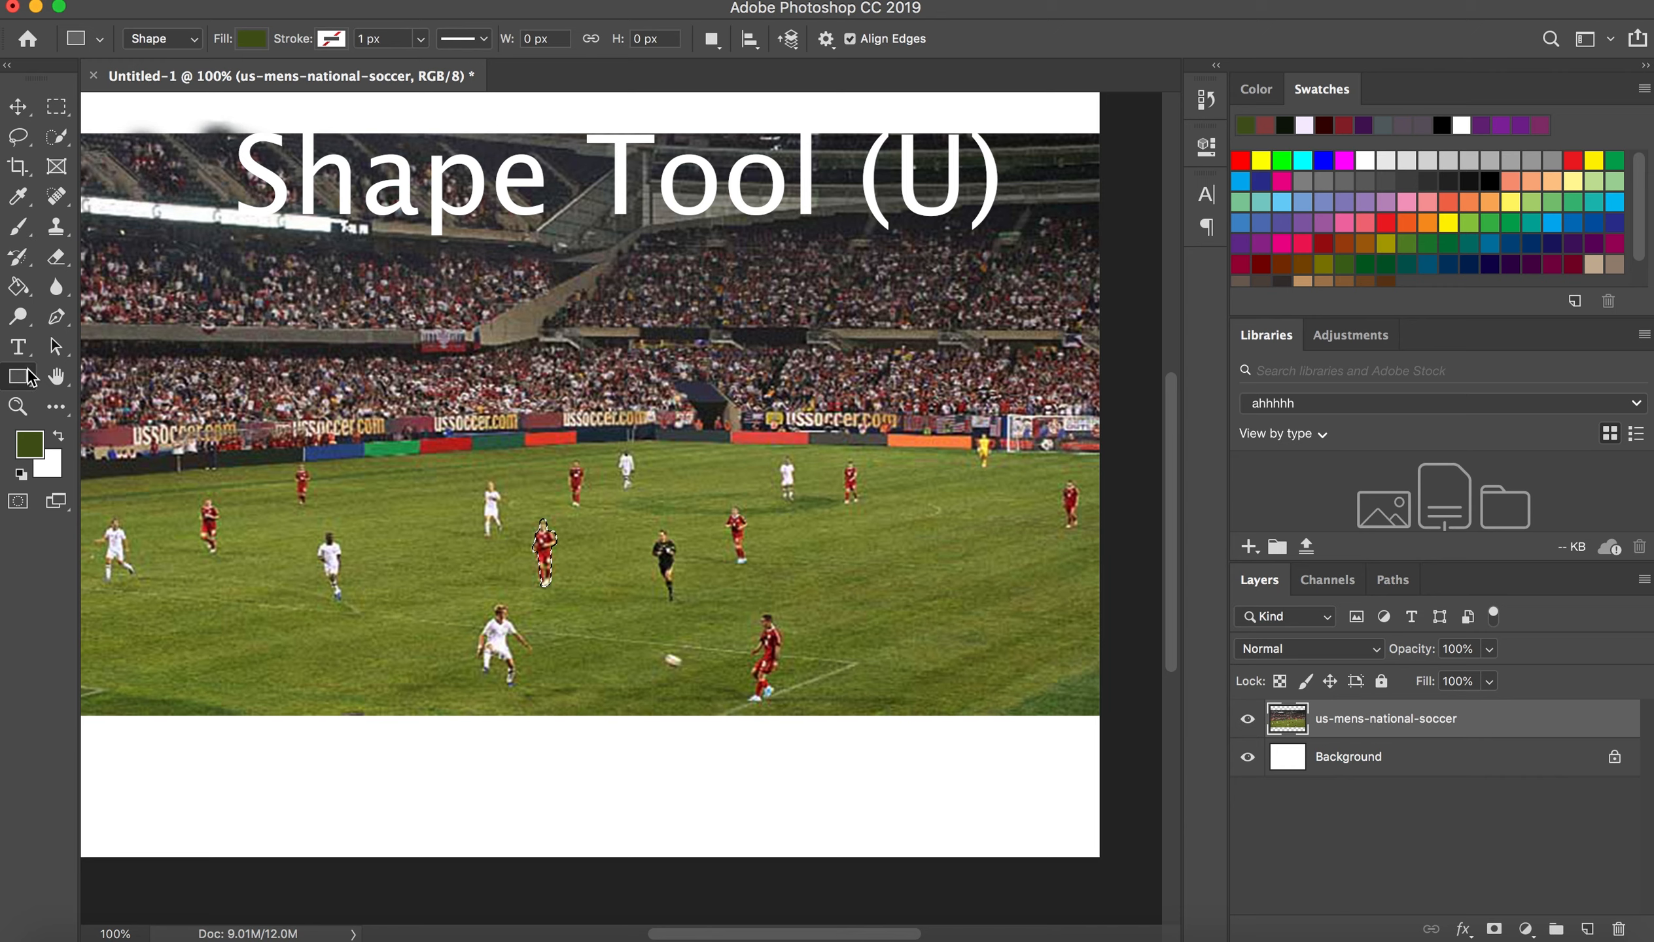
right_click(28, 385)
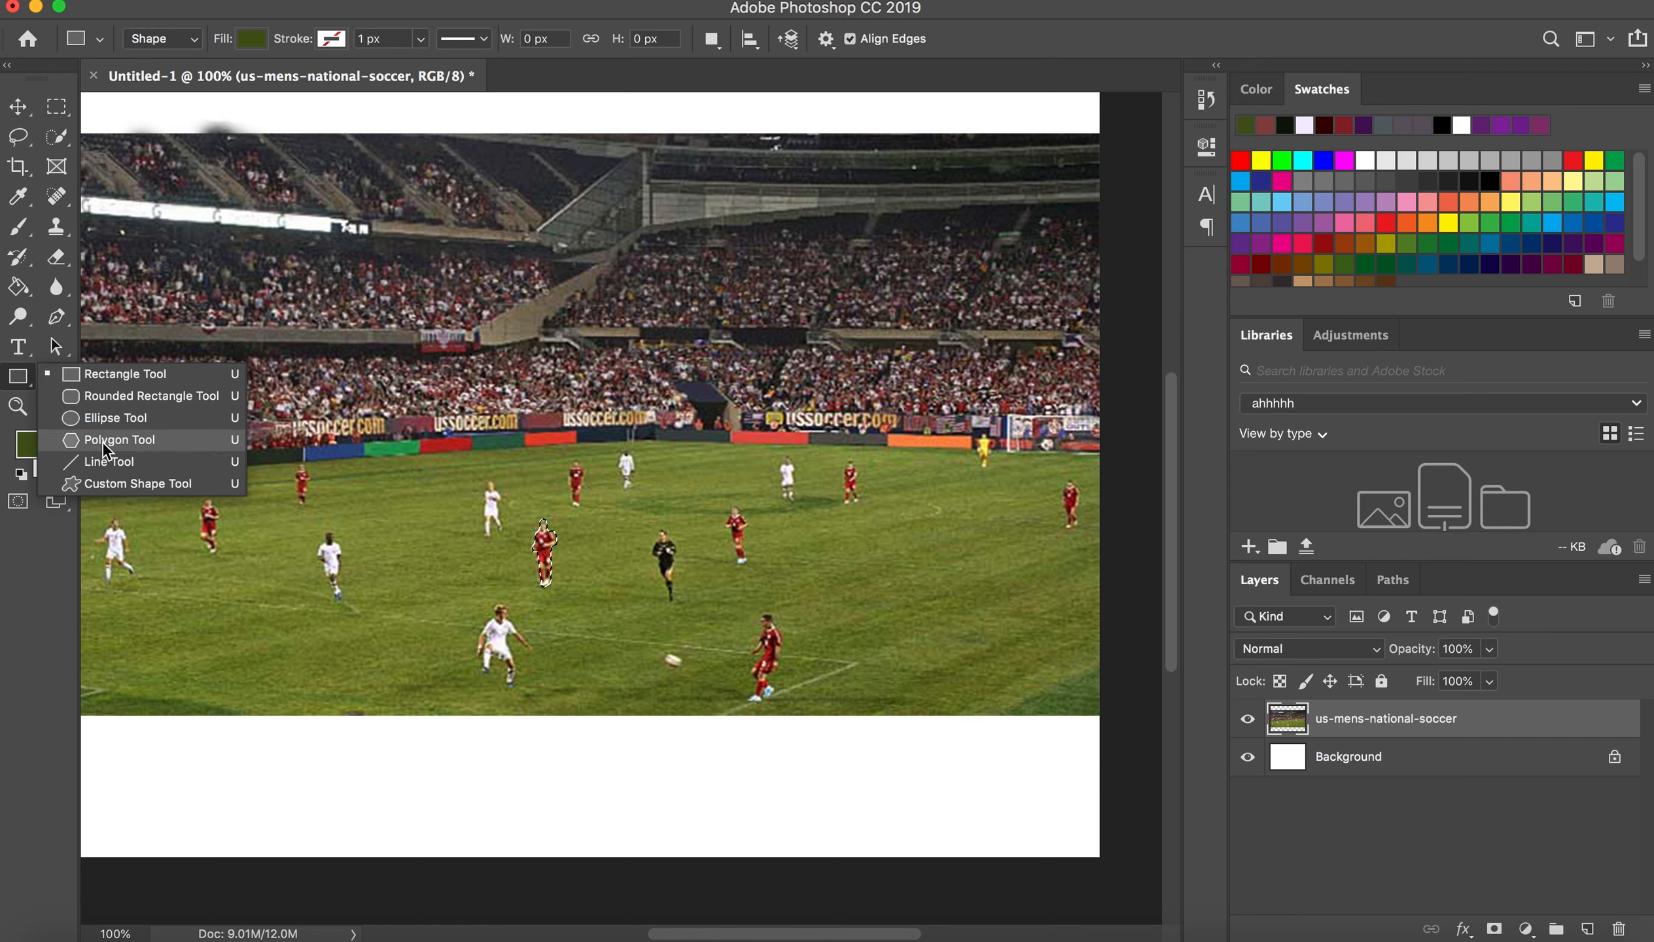
left_click(118, 375)
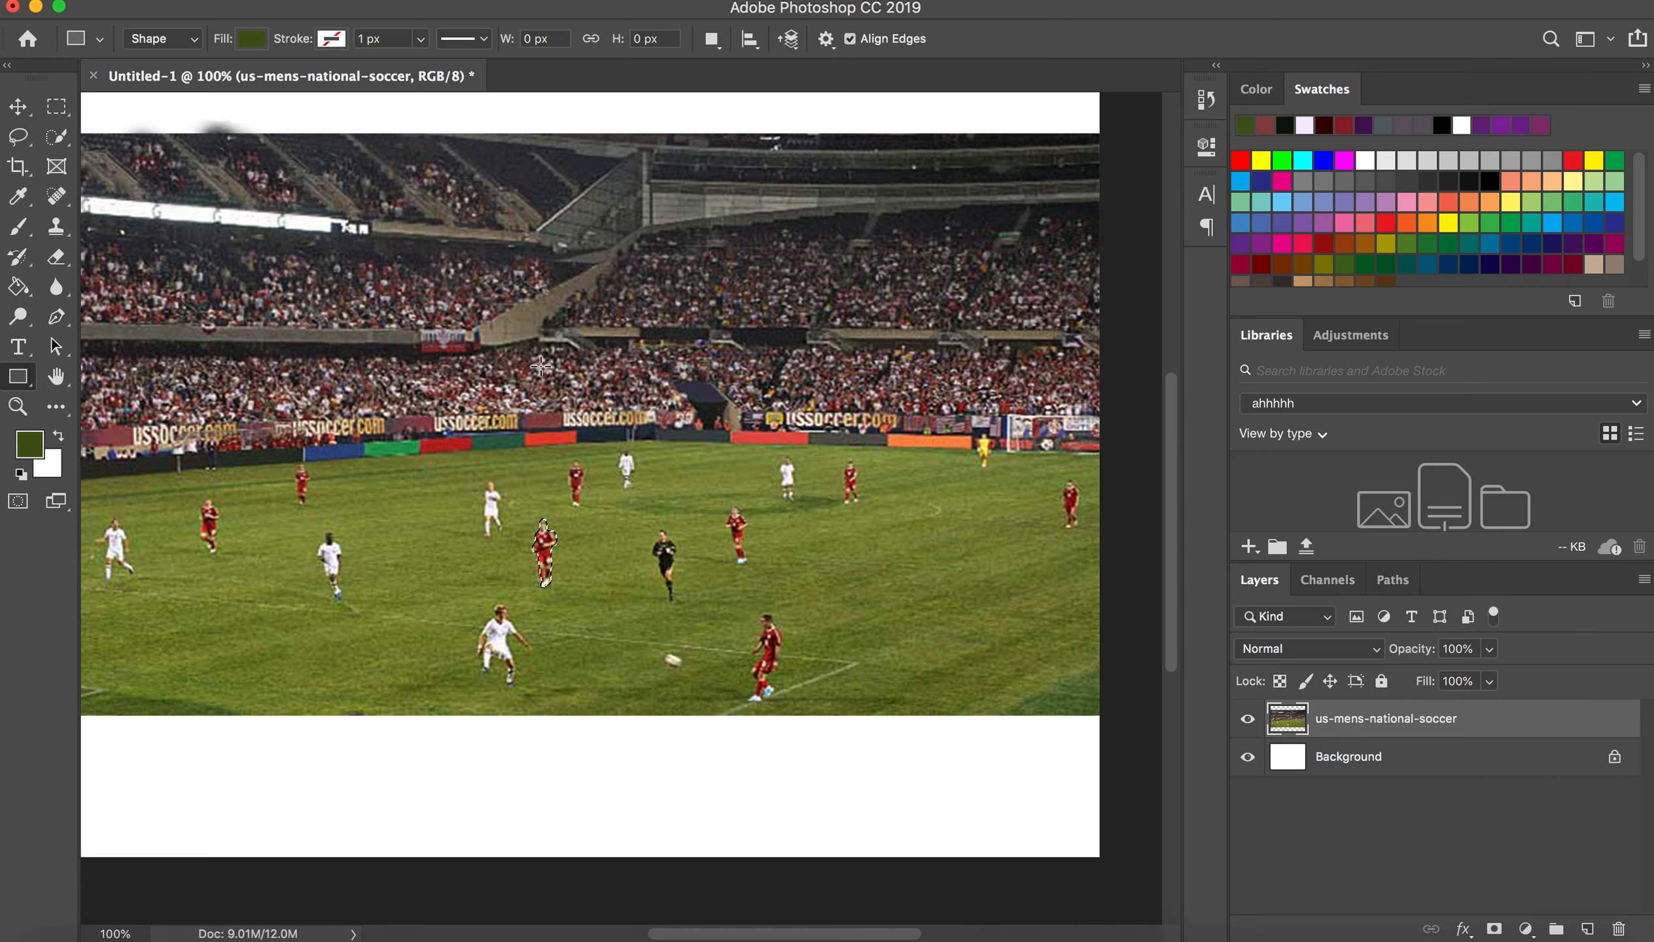
left_click_drag(429, 244, 766, 337)
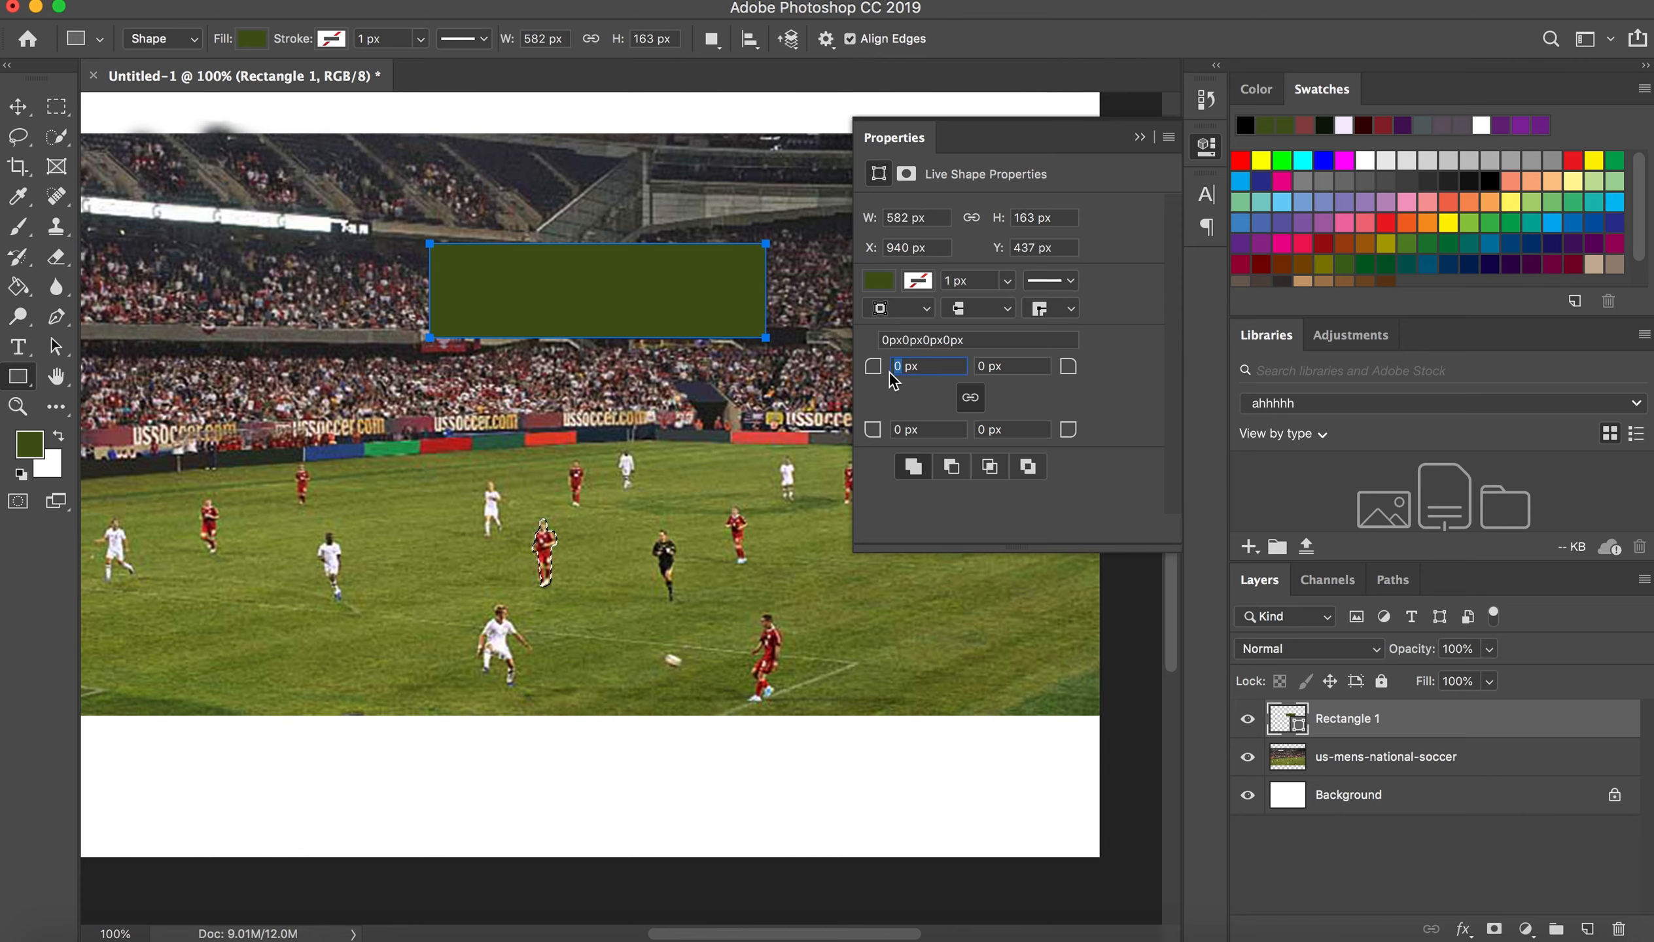
- Try rounding the rectangle's corners, view its fill colour options and close its shape properties
type("1")
type("1")
left_click(878, 280)
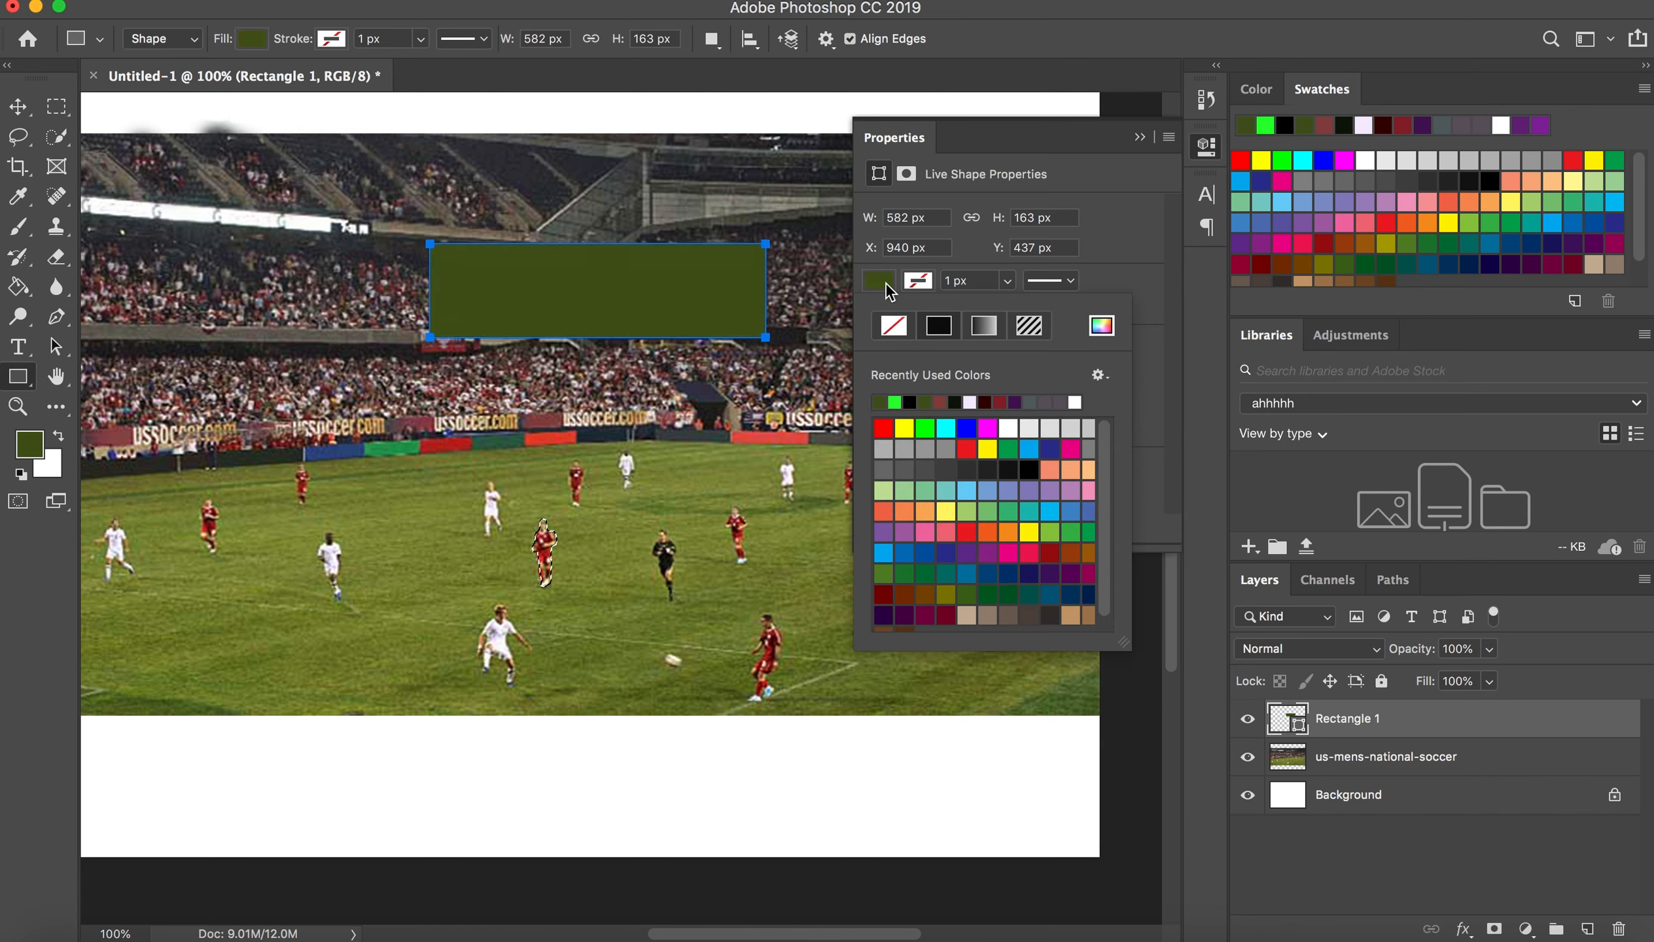
left_click(1138, 158)
left_click(1141, 138)
- Add a dark green circle about 377 px wide over the pitch's left side to the rectangle's layer with the Ellipse tool
left_click(18, 376)
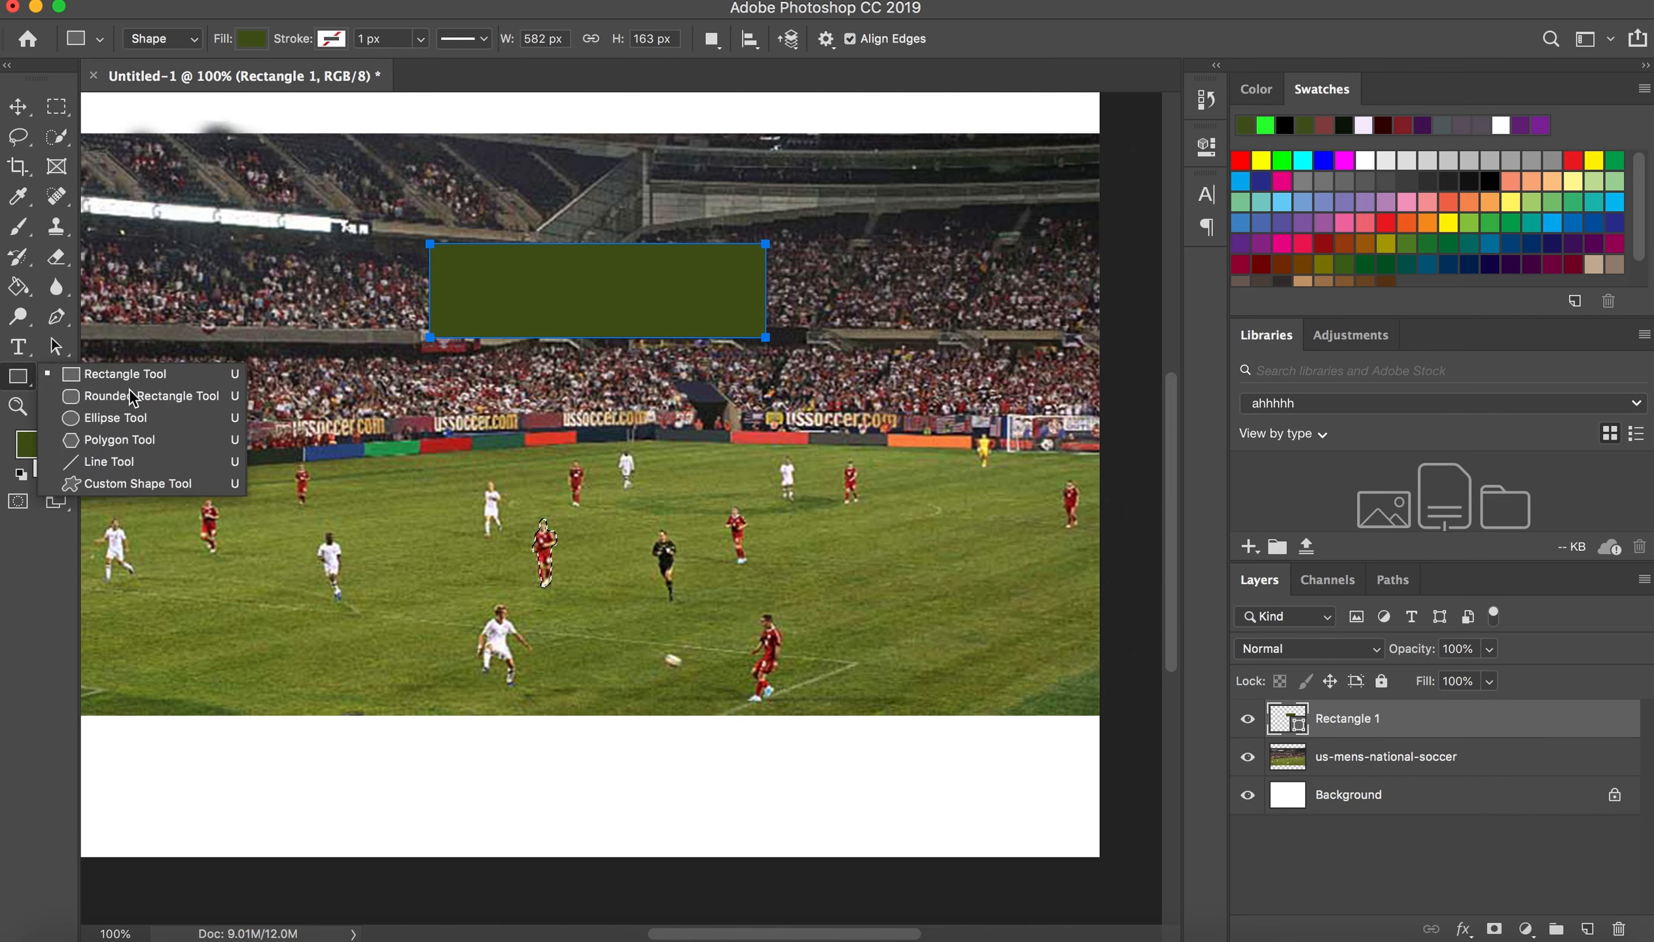
left_click(195, 420)
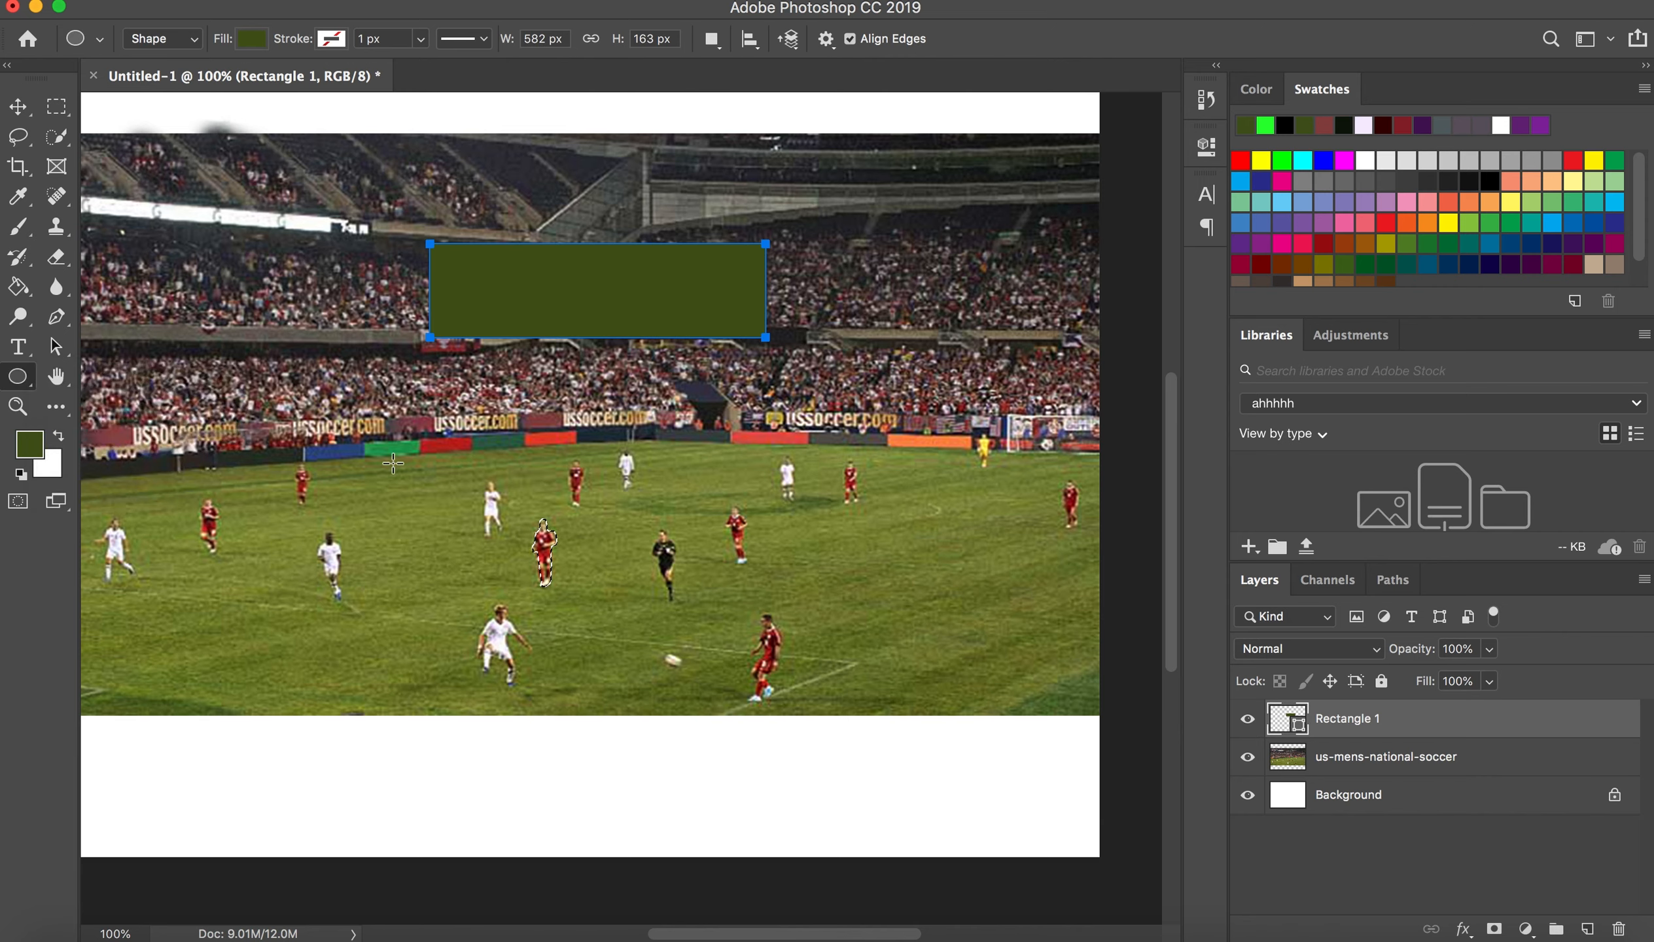
key("shift")
left_click_drag(305, 391, 928, 614)
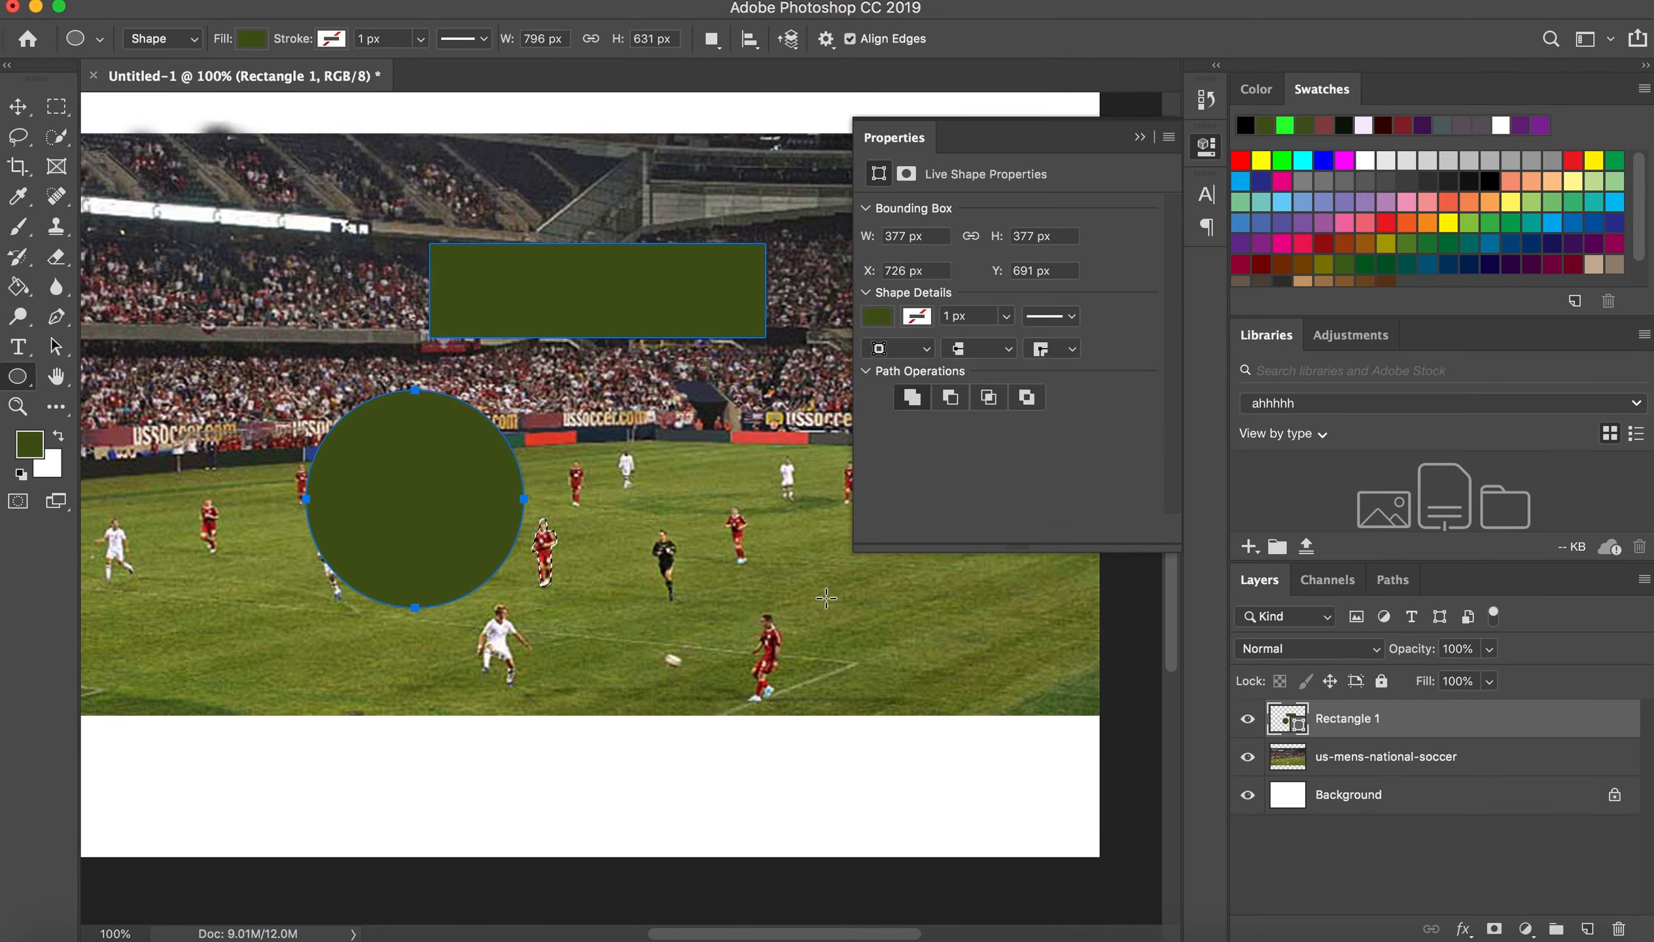